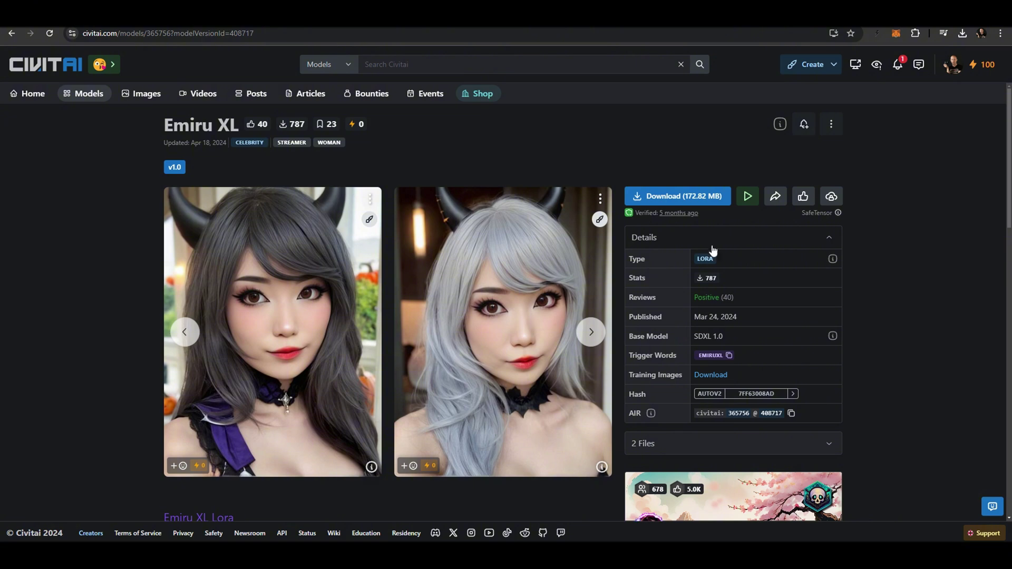
Step: Download the Emiru XL LoRA into the ComfyUI STUDIO-v36 4-LORAS folder under the file name "emiruXL 0000"
left_click(686, 197)
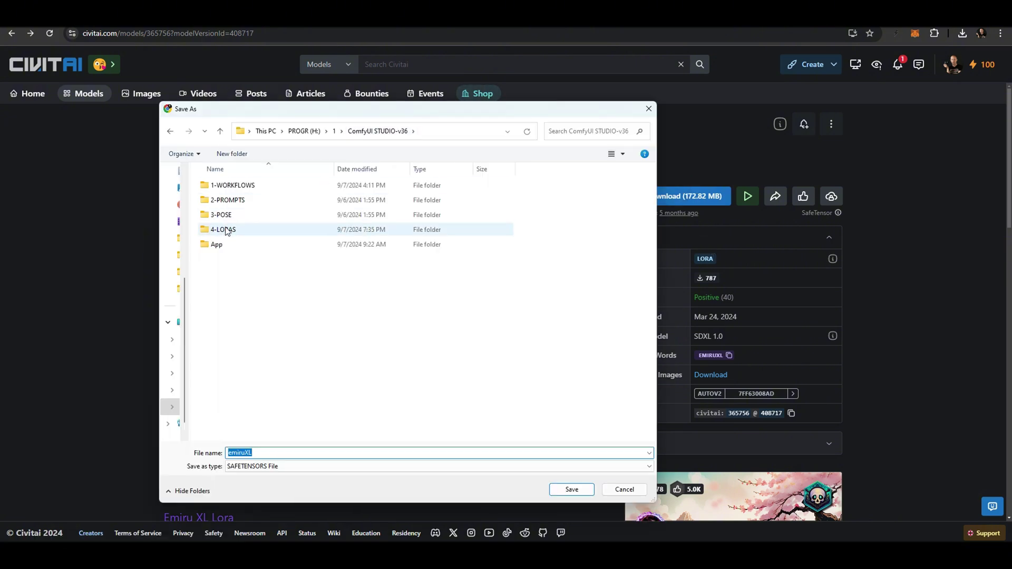
double_click(253, 232)
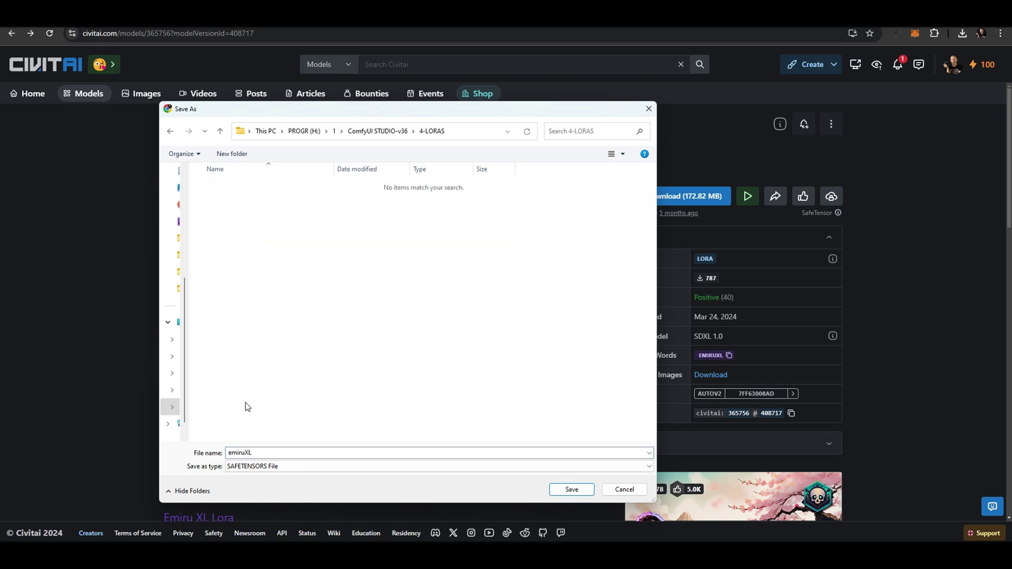
left_click(269, 453)
left_click(269, 454)
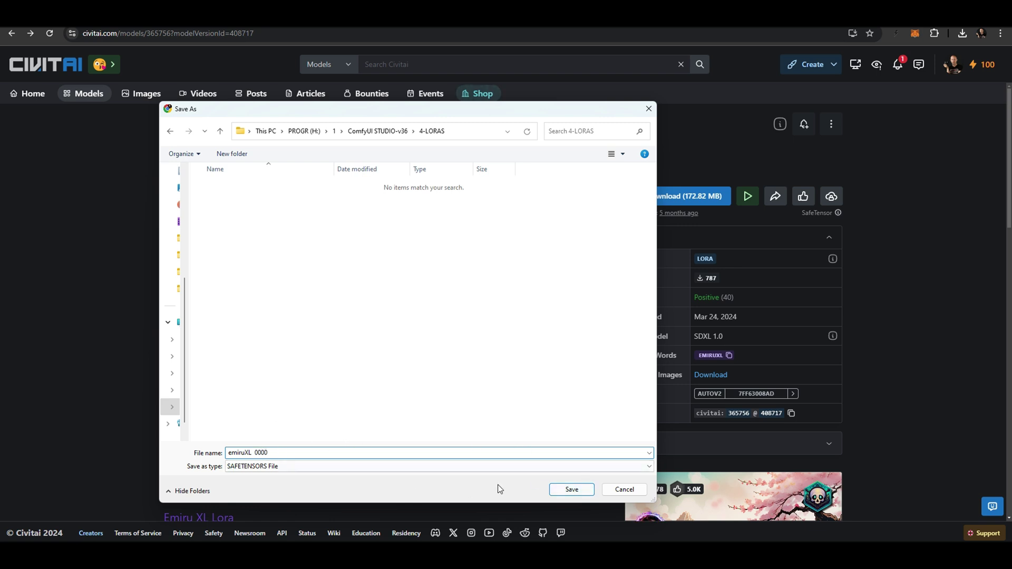
left_click(570, 489)
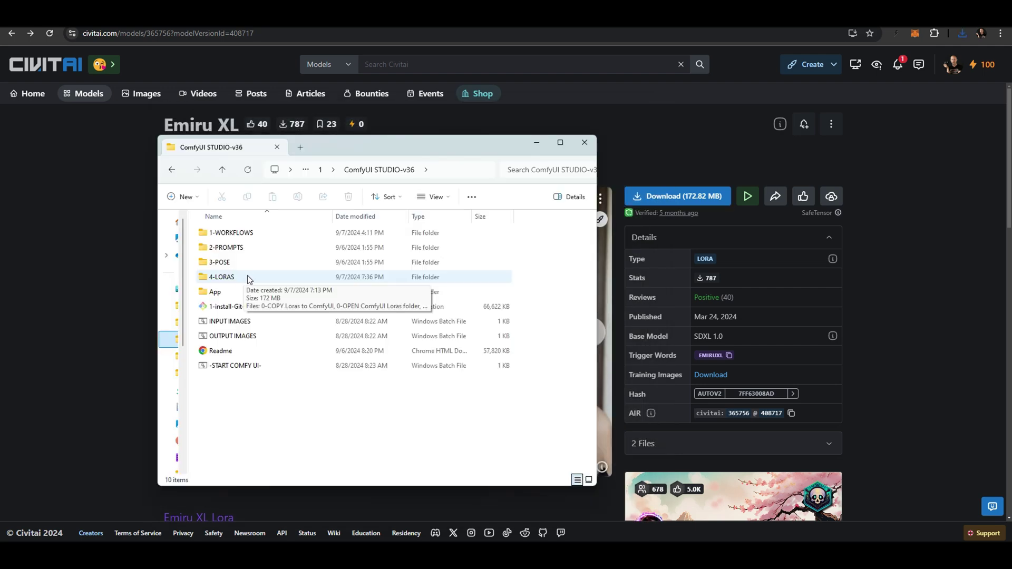
Step: Run the "0-COPY Loras to ComfyUI" batch file from the 4-LORAS folder and close its console window
double_click(245, 279)
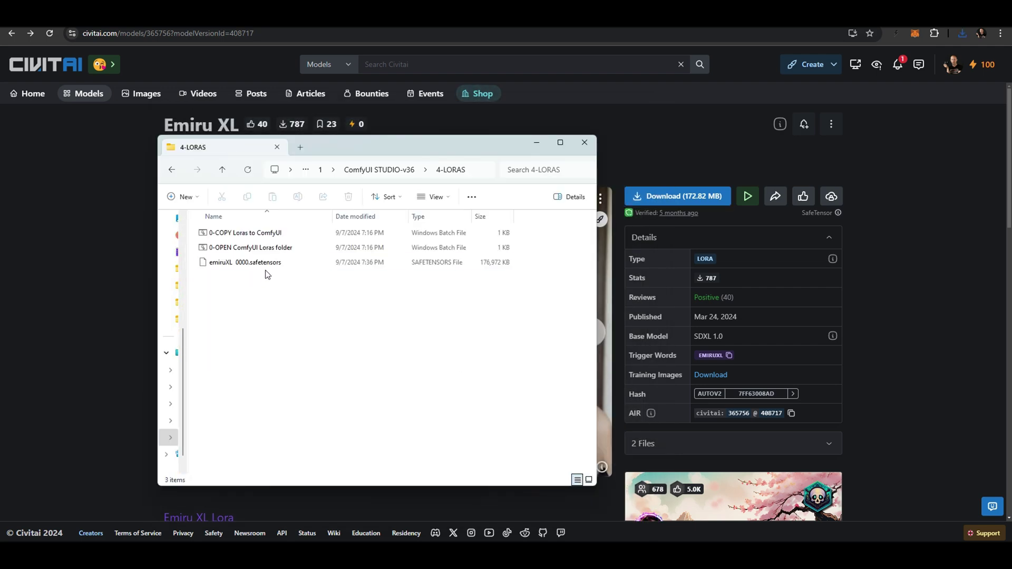
double_click(270, 234)
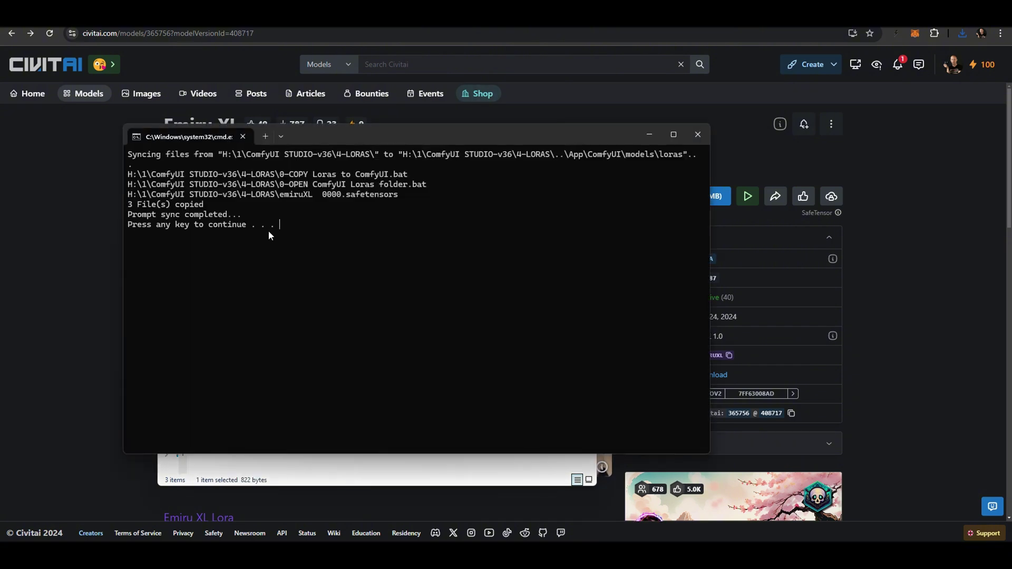
left_click(697, 135)
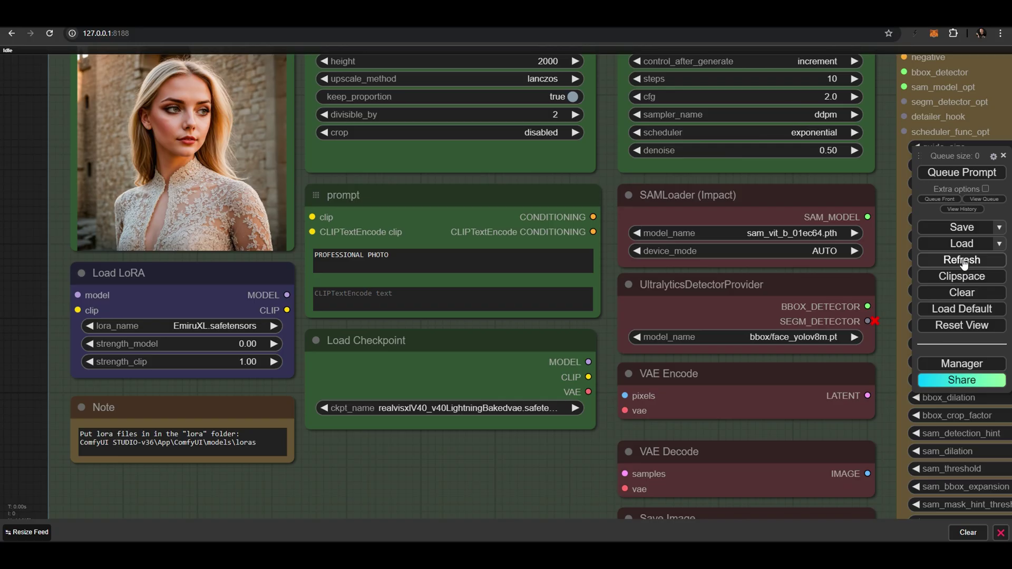
Step: Switch to ComfyUI, refresh it, and check the Load LoRA node's file choices for the newly copied LoRA
left_click(962, 260)
left_click(229, 325)
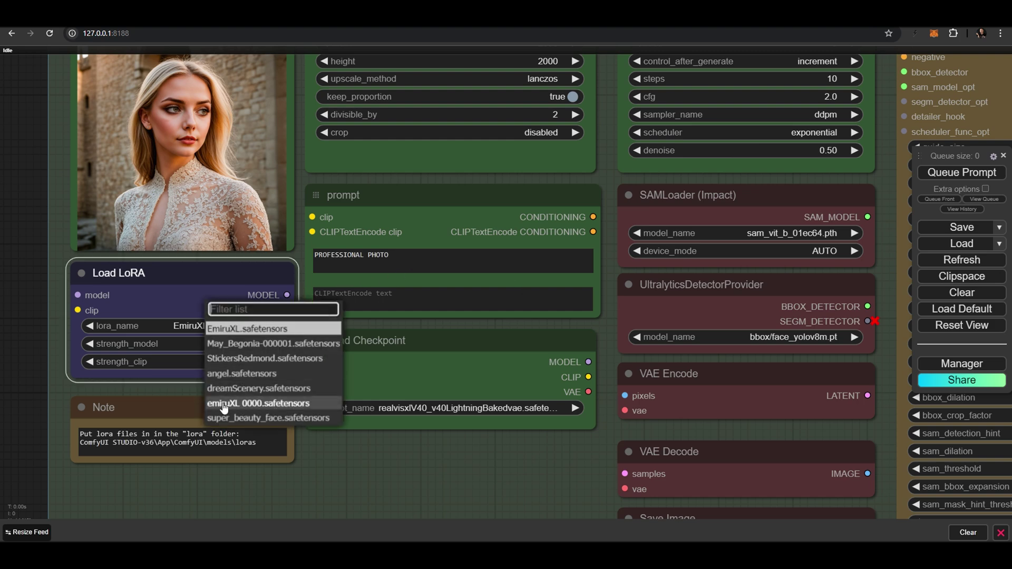
Step: Open ComfyUI's loras folder with the "0-OPEN ComfyUI Loras folder" batch file and delete the emiruXL 0000.safetensors file there
key("alt+Tab")
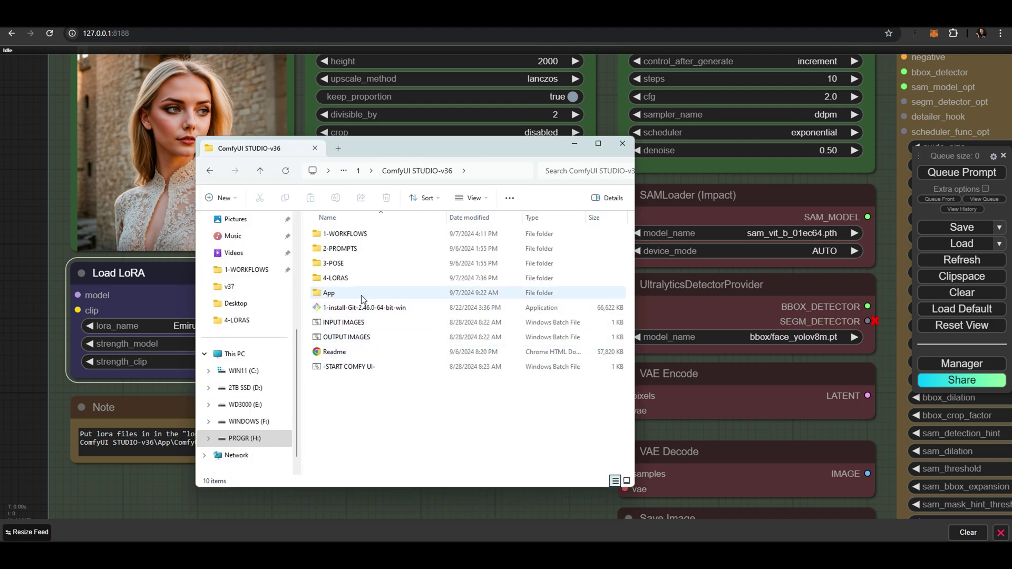
double_click(357, 279)
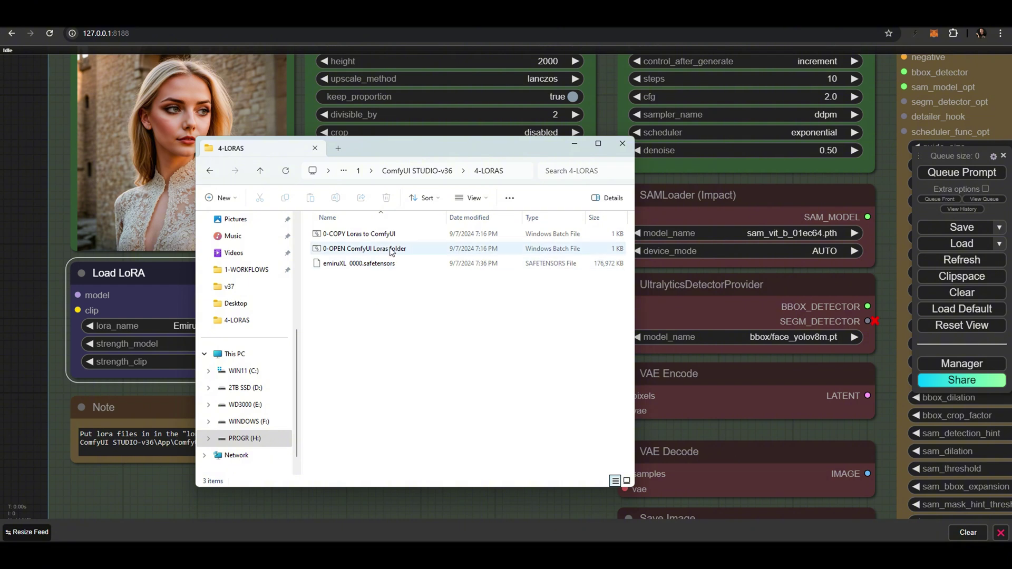
double_click(360, 249)
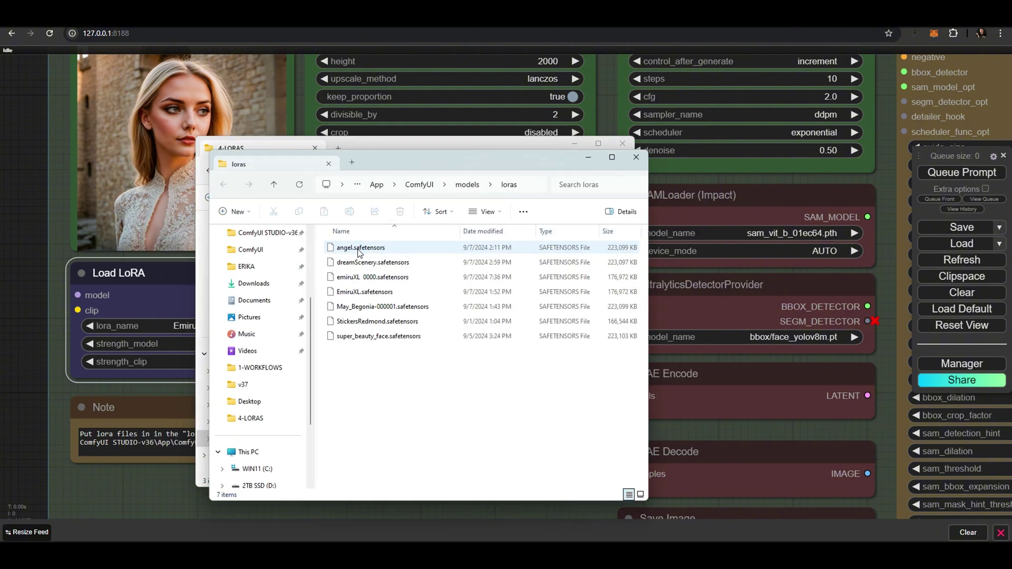
left_click(384, 280)
right_click(385, 280)
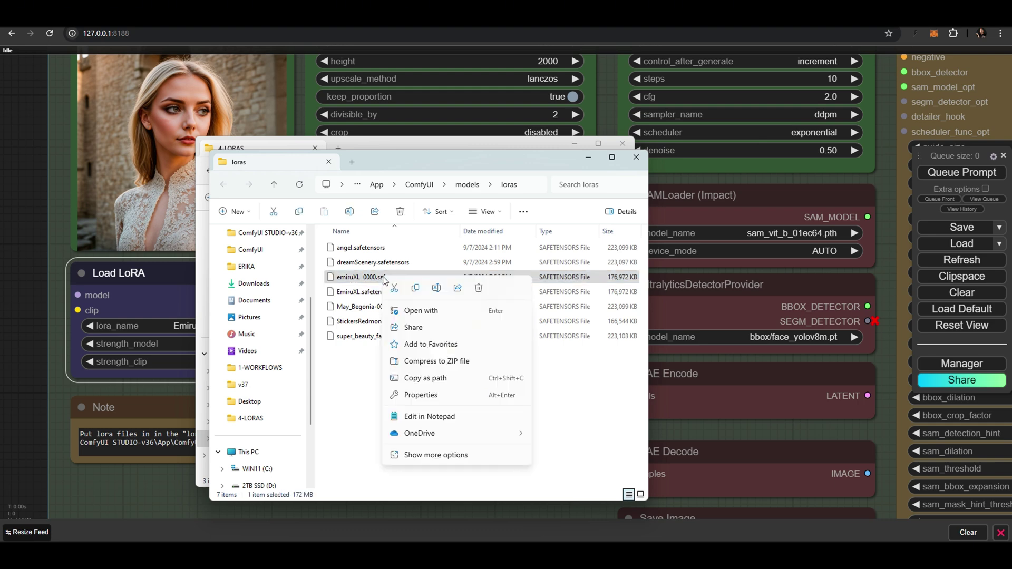
left_click(479, 289)
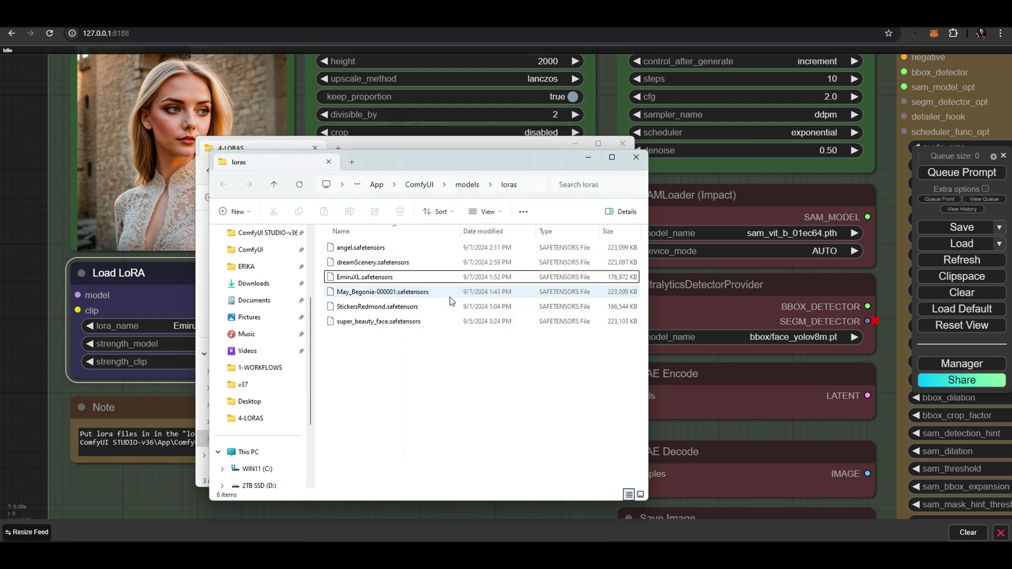
Step: Refresh ComfyUI and recheck the Load LoRA node's file choices after the deletion
left_click(959, 261)
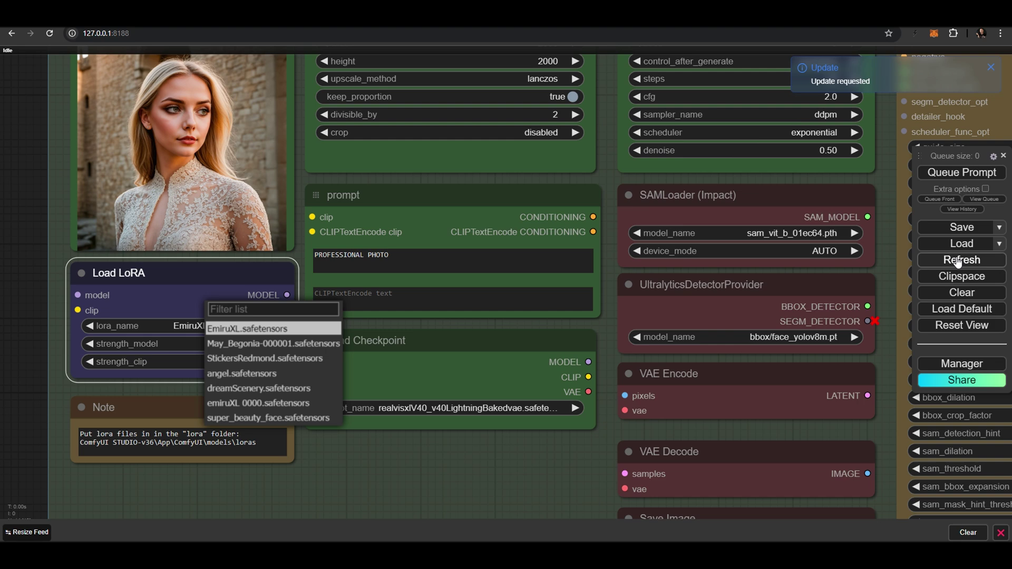
left_click(242, 274)
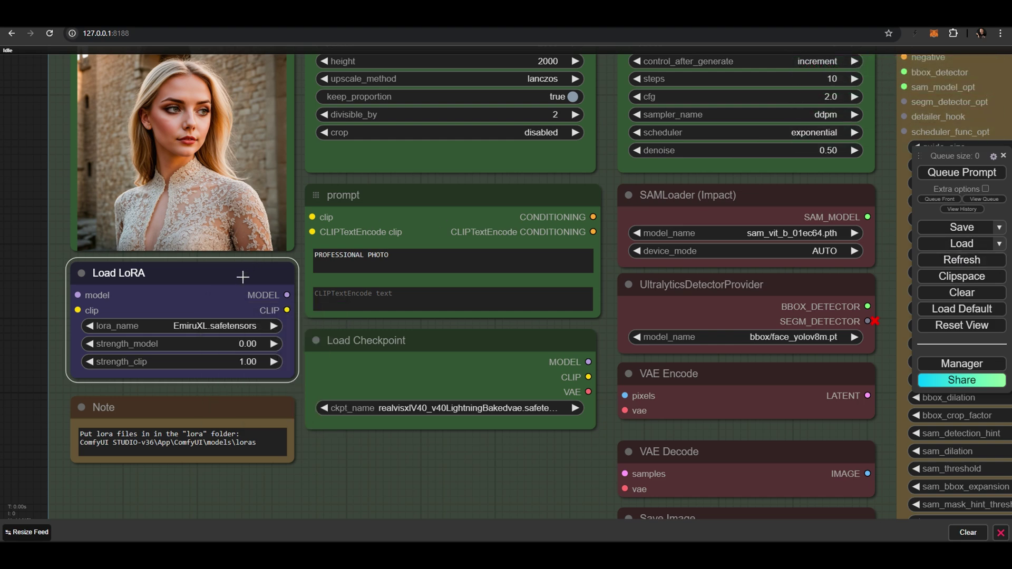
left_click(229, 324)
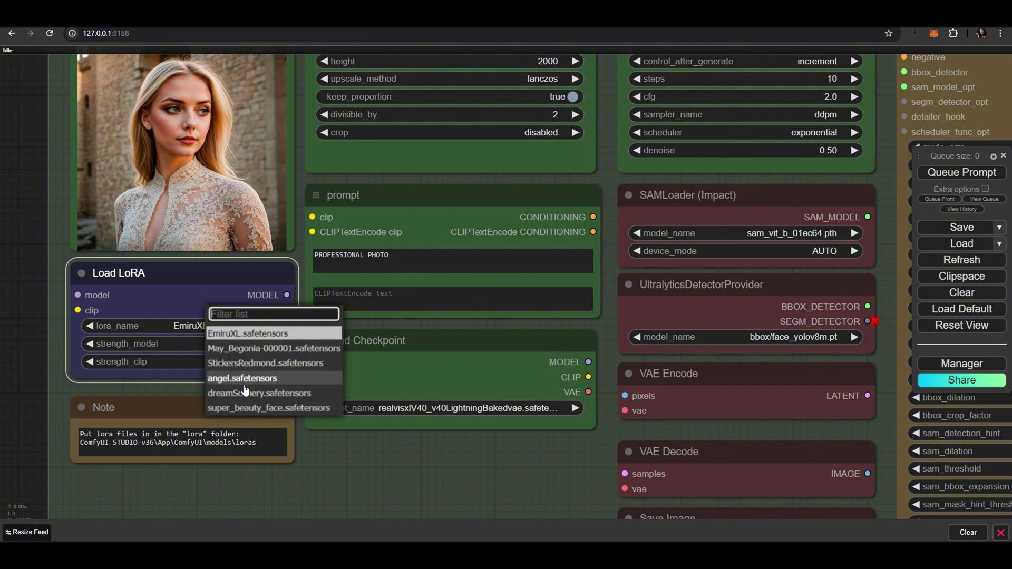
Step: Set the Load LoRA node's strength_model to 1, keeping EmiruXL.safetensors as the LoRA
scroll(500, 502, "up", 2)
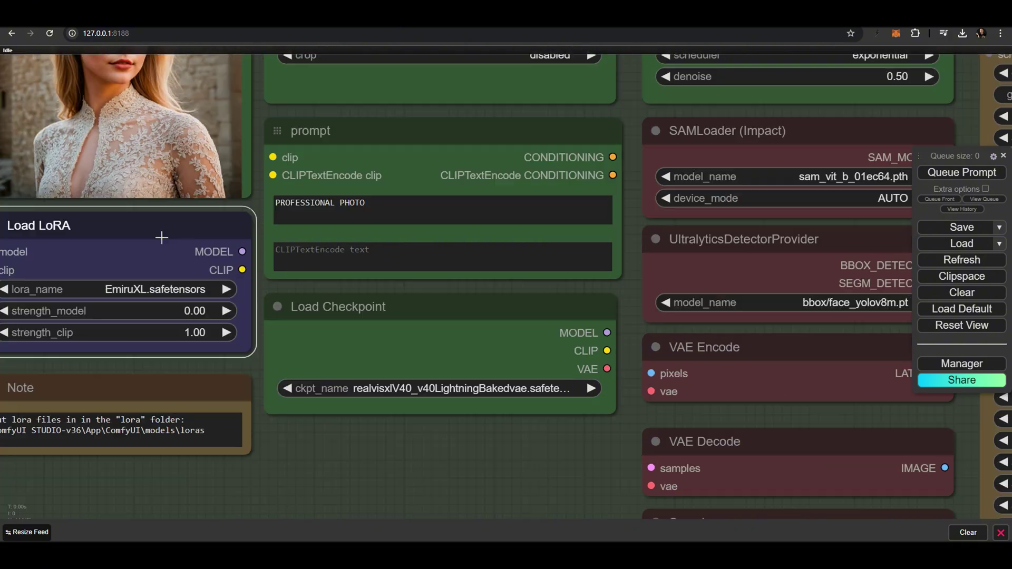
left_click(196, 311)
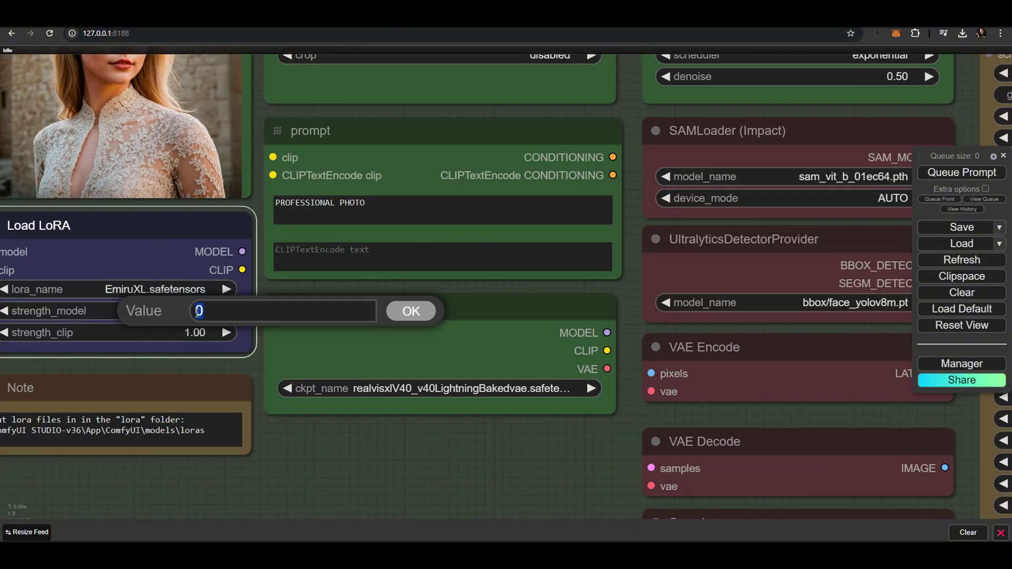
type("1")
key("Return")
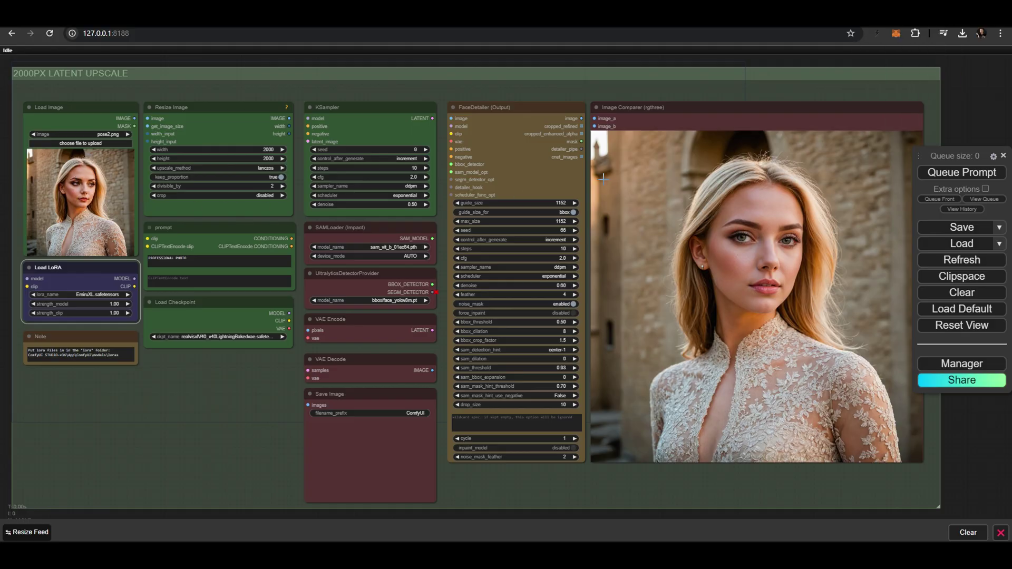
Step: Run the 2000PX LATENT UPSCALE workflow and compare the face before and after in the Image Comparer
left_click(974, 172)
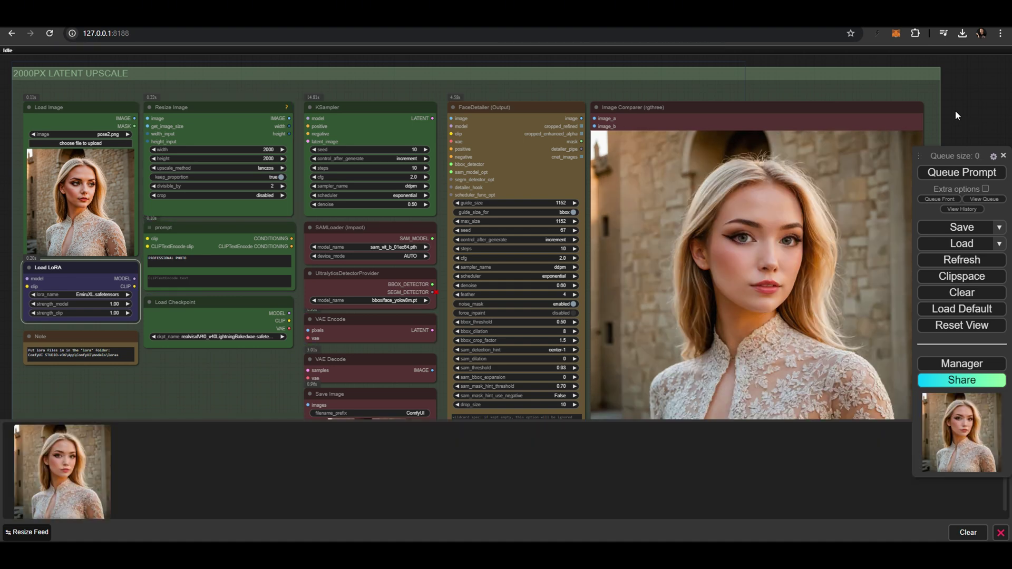
scroll(873, 232, "up", 8)
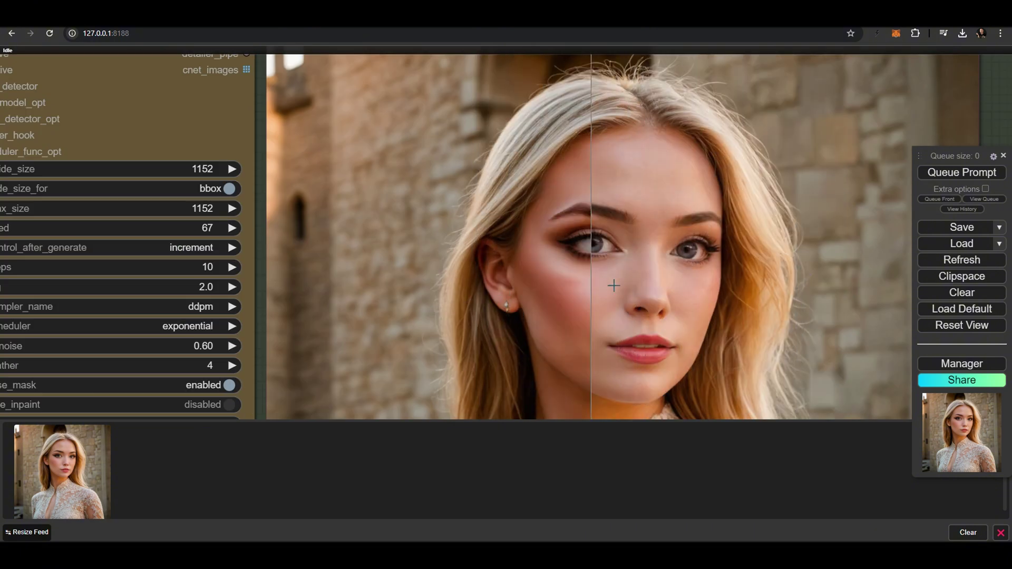
scroll(463, 282, "up", 3)
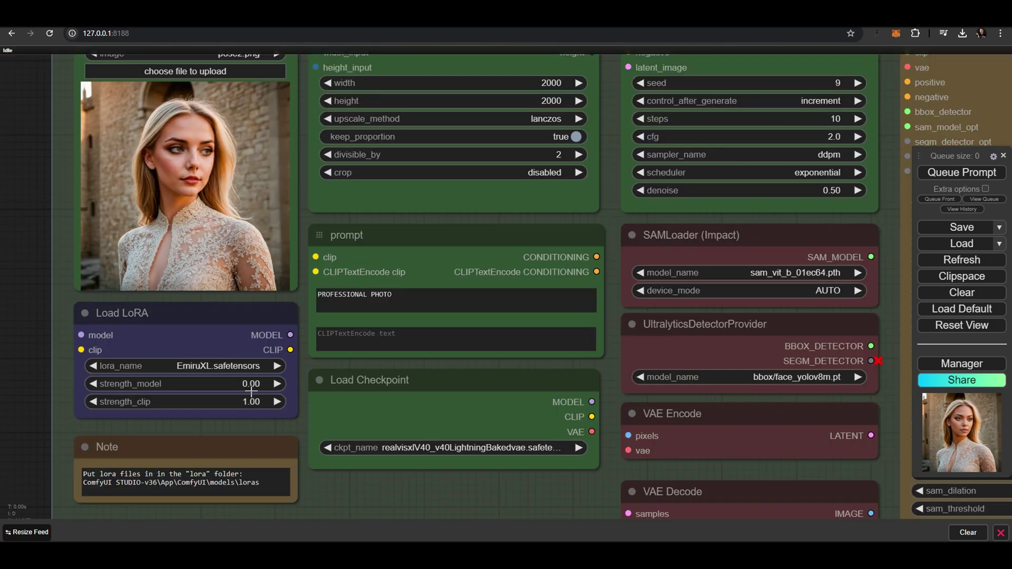
Step: Set the Load LoRA node's strength_model to 0.5
left_click(251, 384)
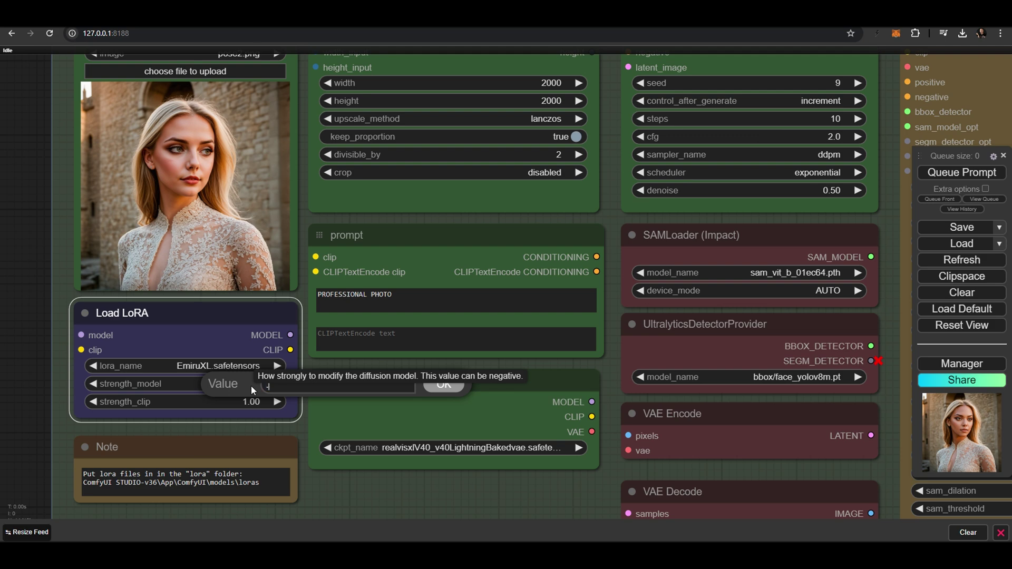
type("0.5")
key("Return")
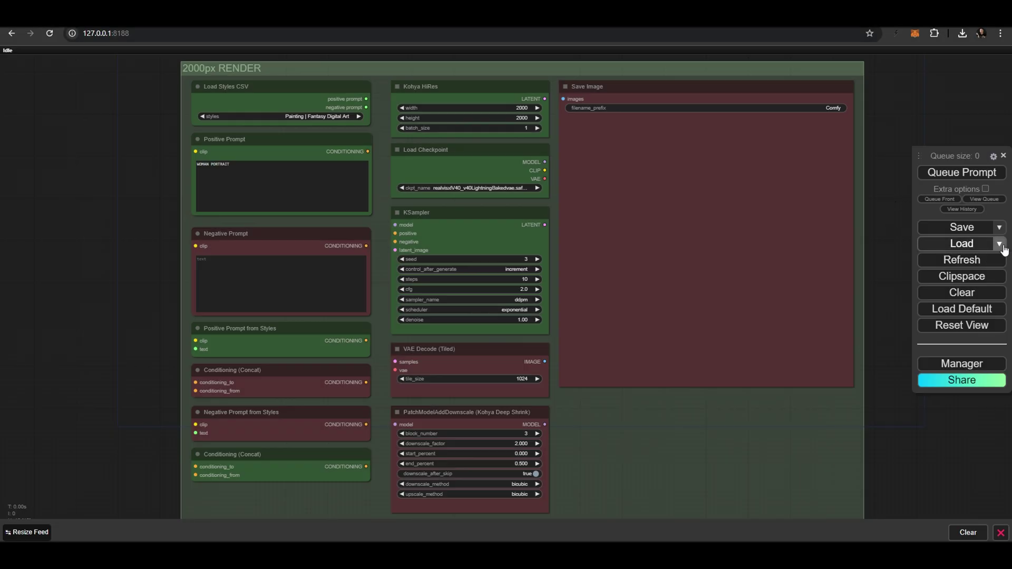
Step: Look over the saved workflows available to load while the 2000px RENDER workflow is open
left_click(1003, 248)
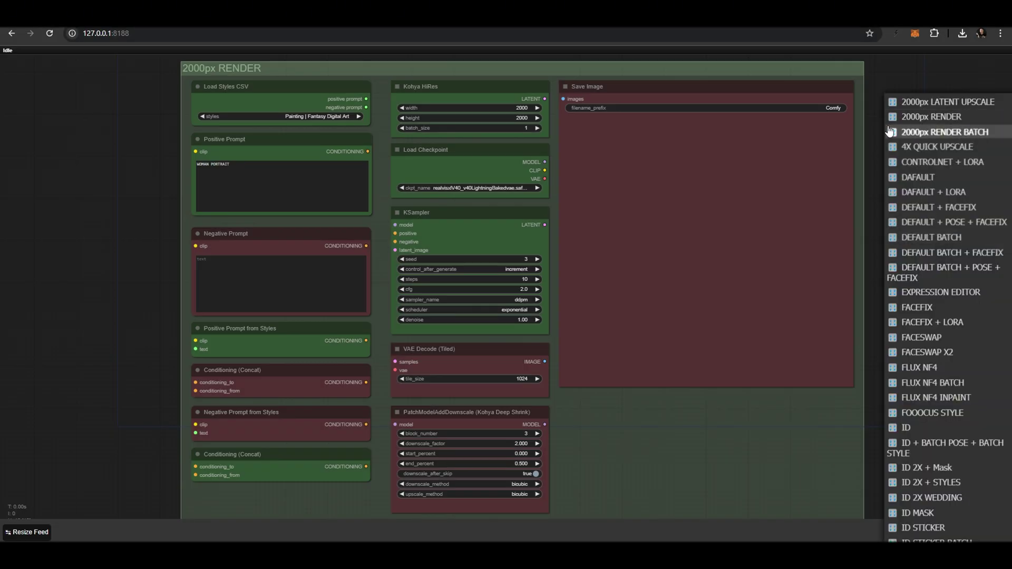
scroll(288, 72, "up", 8)
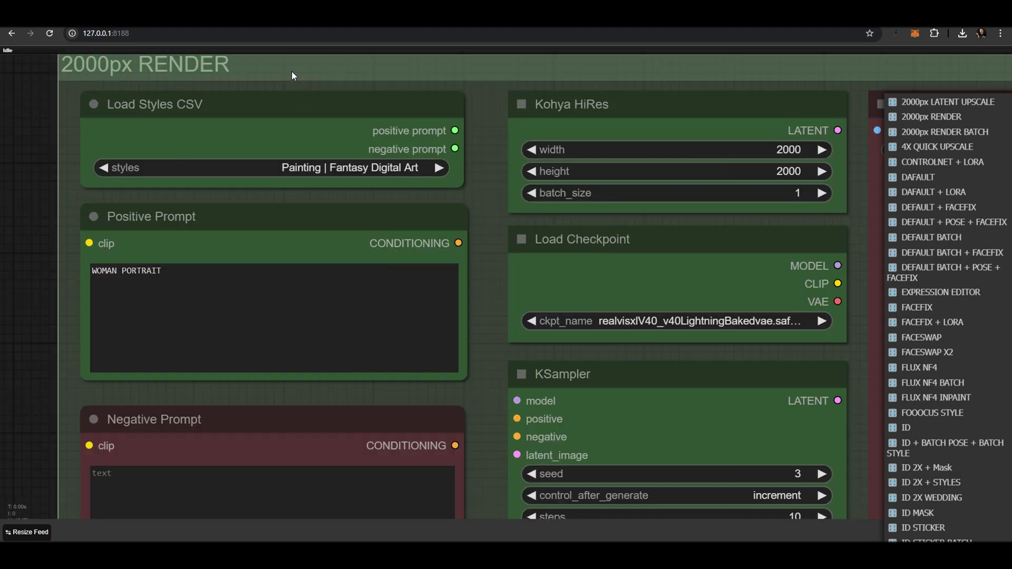
Step: Browse the style choices of the Load Styles CSV node and filter them by "cla"
left_click(372, 168)
scroll(417, 212, "up", 1)
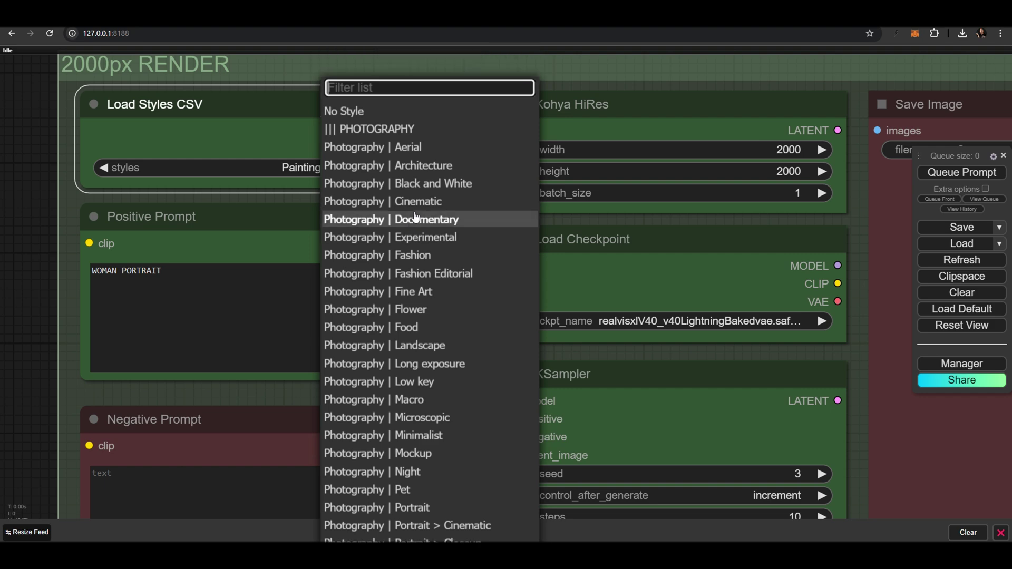
scroll(416, 212, "down", 1)
scroll(416, 212, "up", 1)
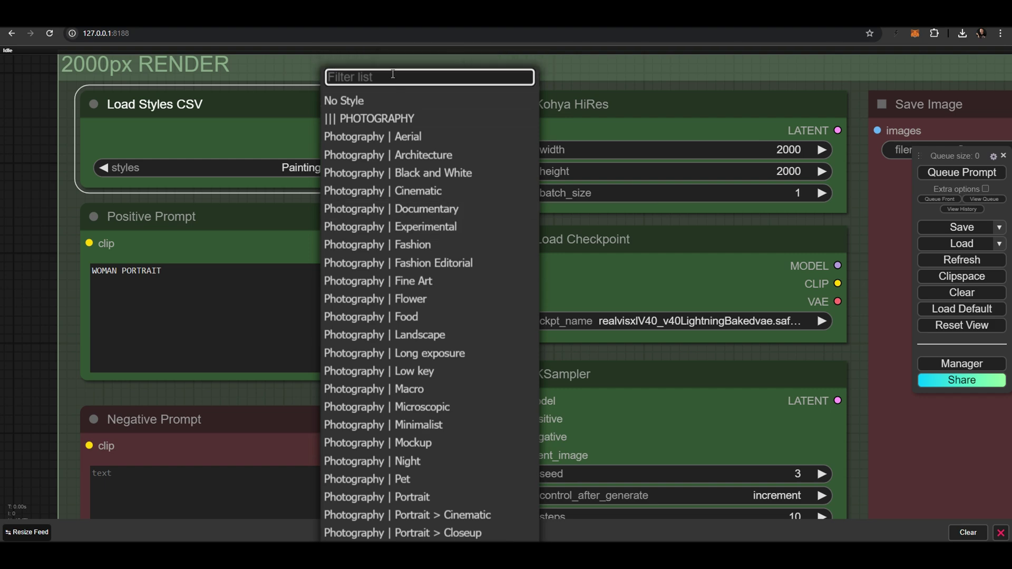
scroll(393, 74, "down", 3)
type("cla")
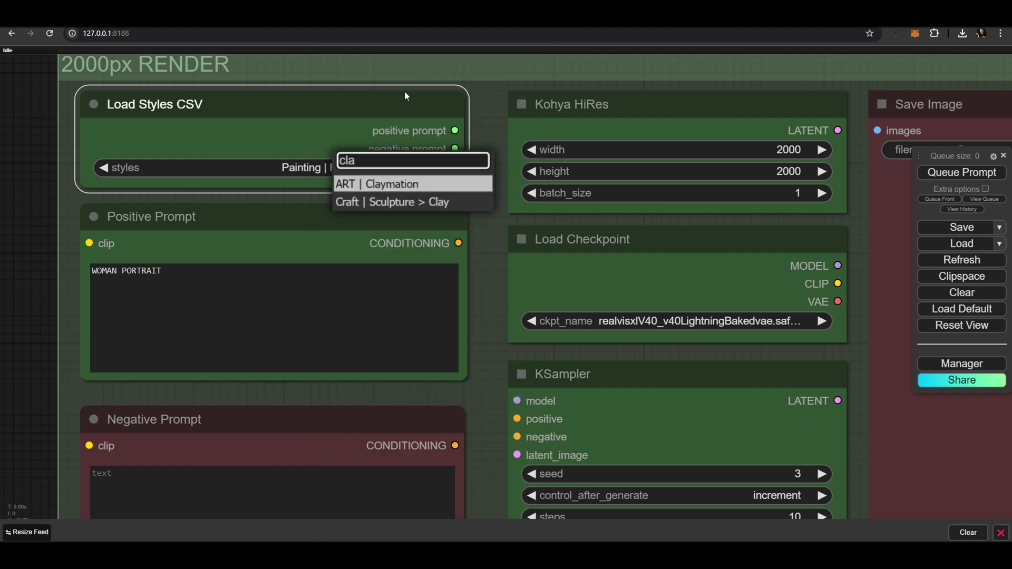
Step: Filter the Load Styles CSV choices by "fashi" and choose the style "Fashion | Emo Fashion"
left_click_drag(360, 158, 329, 160)
type("fashi")
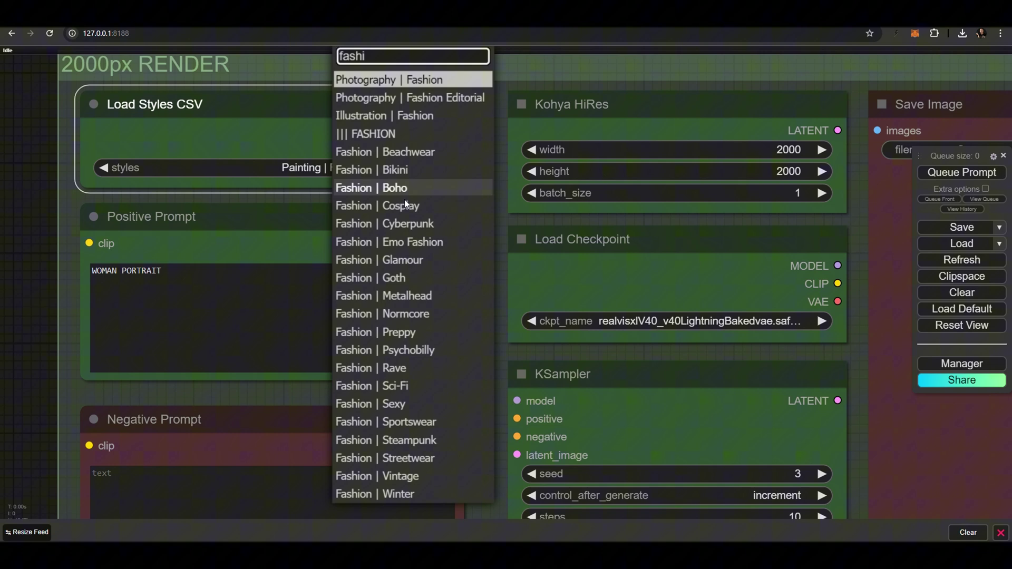
scroll(405, 201, "up", 1)
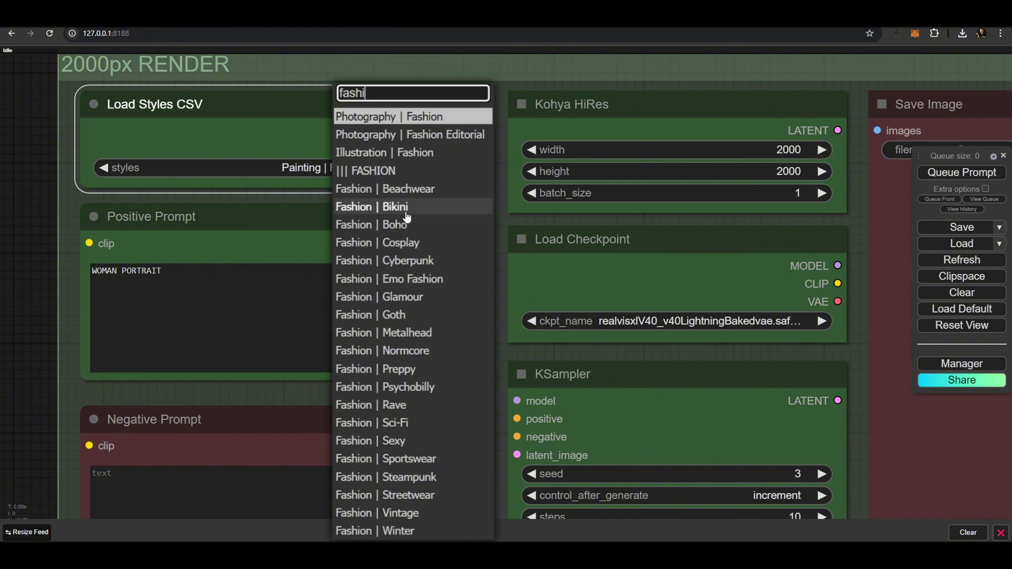
scroll(405, 202, "down", 2)
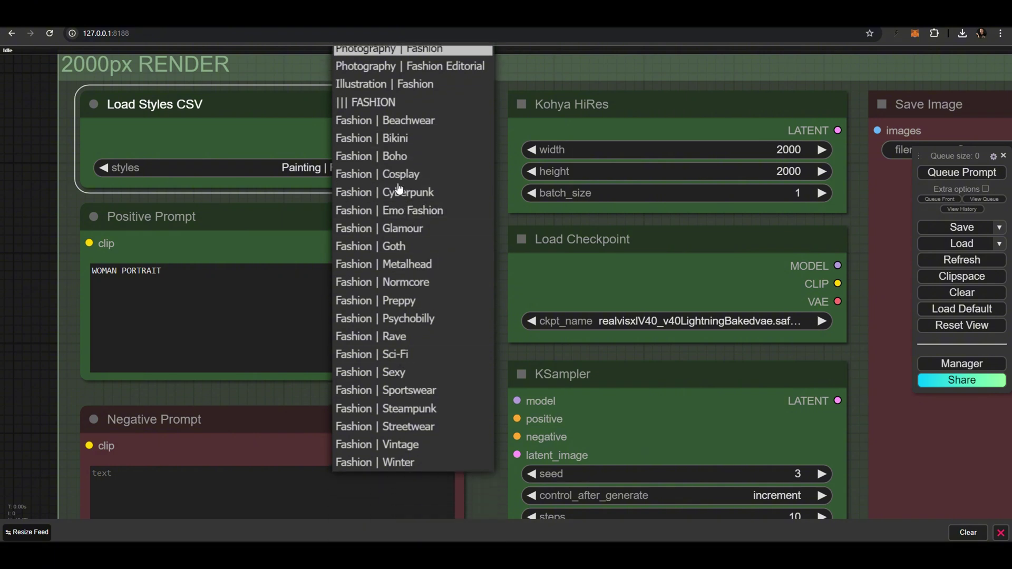
left_click(415, 211)
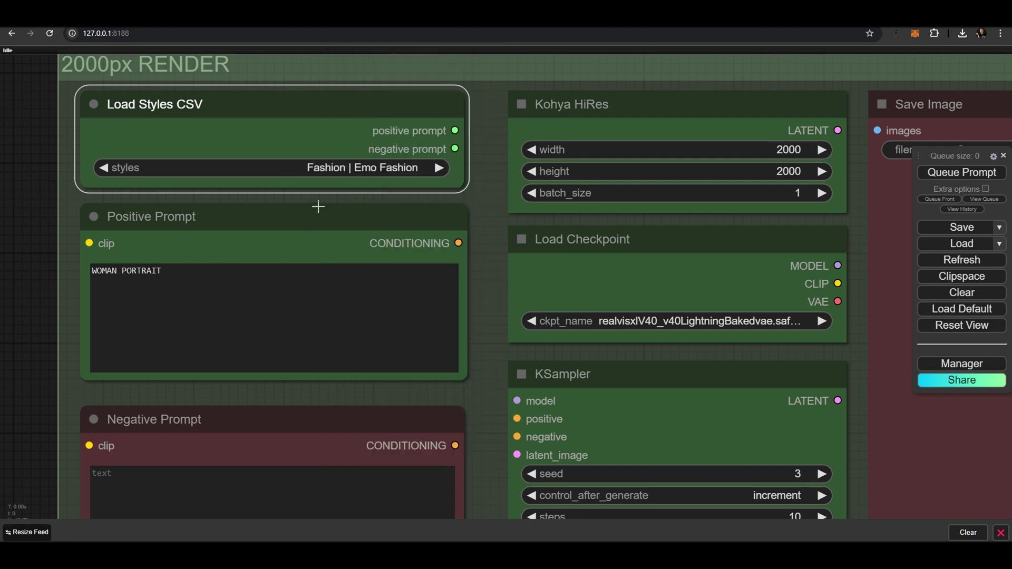
scroll(411, 190, "down", 10)
scroll(553, 155, "up", 8)
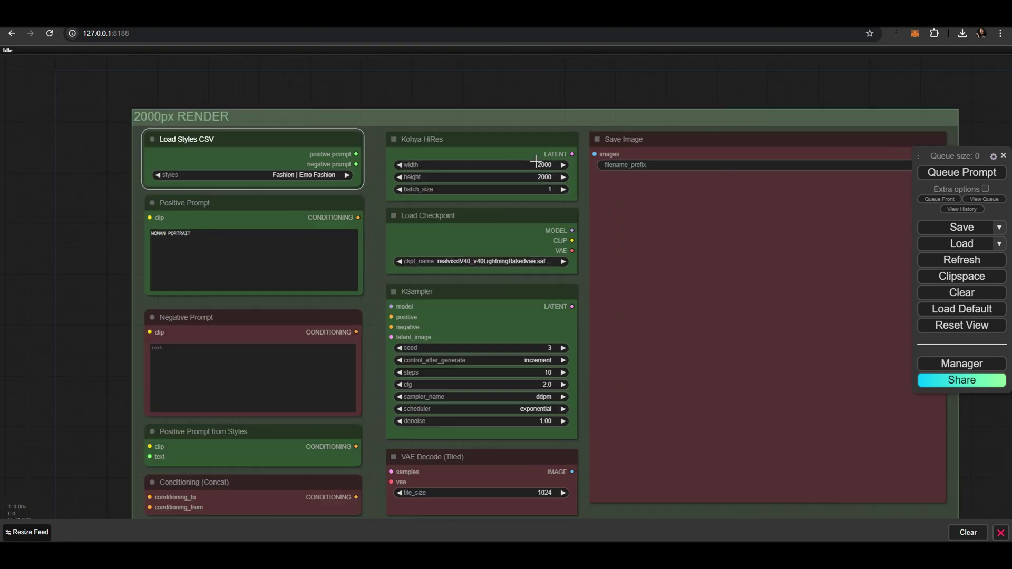
scroll(574, 171, "down", 6)
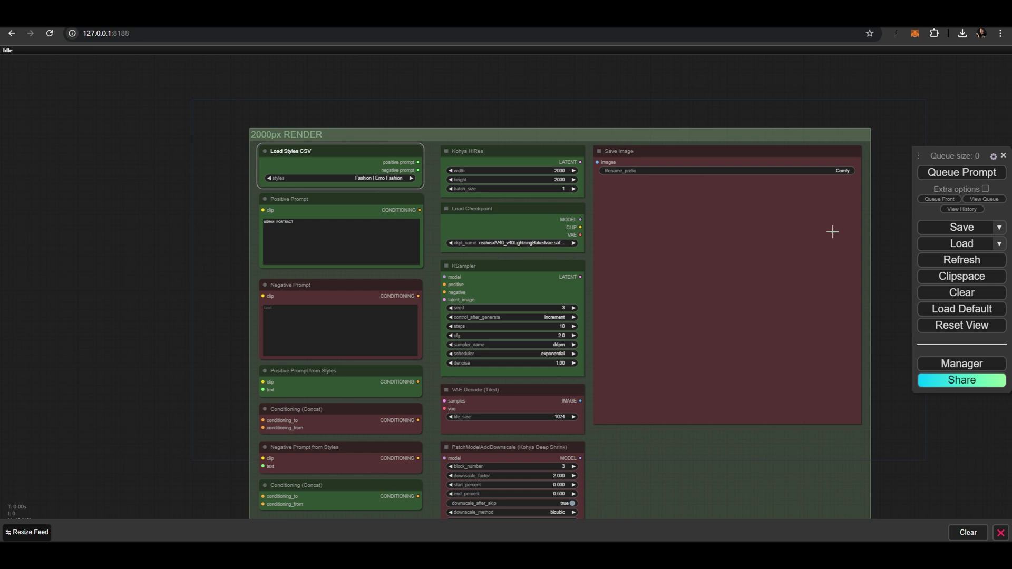
Step: Queue the 2000px render of the woman portrait with the "Fashion | Emo Fashion" style
left_click(946, 178)
left_click_drag(902, 145, 810, 139)
scroll(811, 124, "up", 1)
scroll(810, 139, "up", 2)
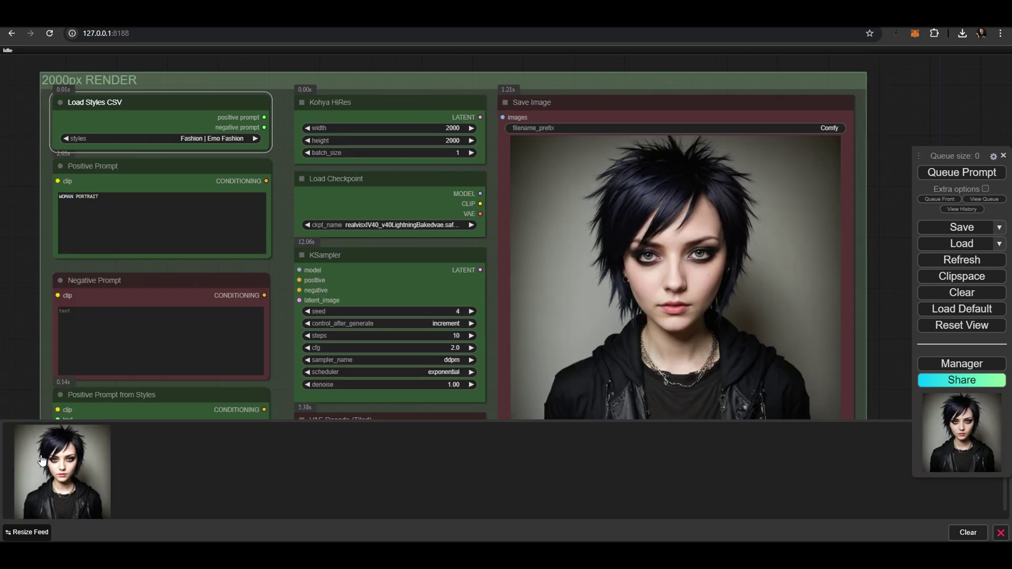
Step: Inspect the emo fashion render at full size from the image feed, and return to the workflow
left_click(58, 459)
left_click(508, 190)
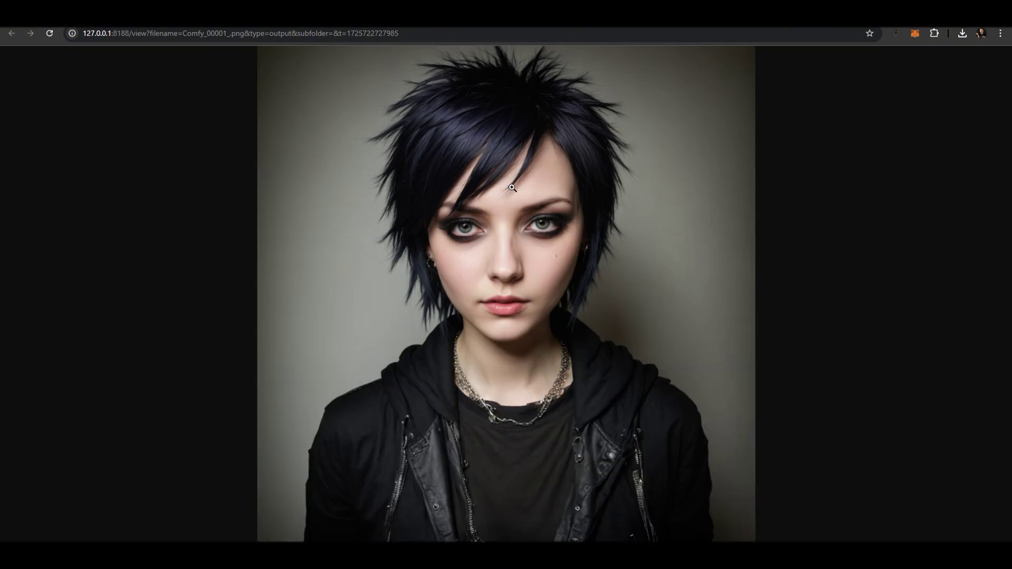
left_click(510, 187)
scroll(511, 186, "down", 4)
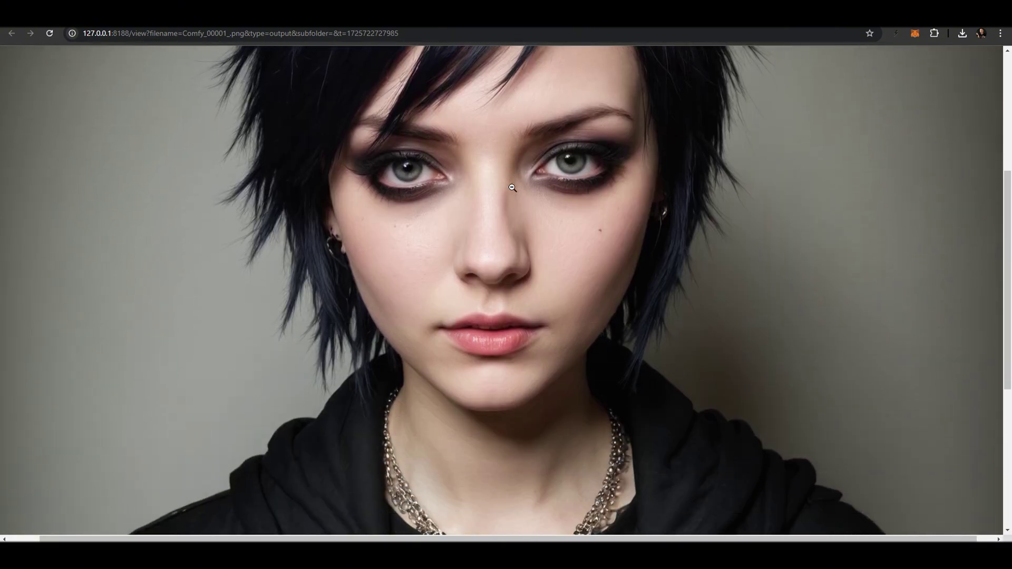
scroll(511, 188, "up", 4)
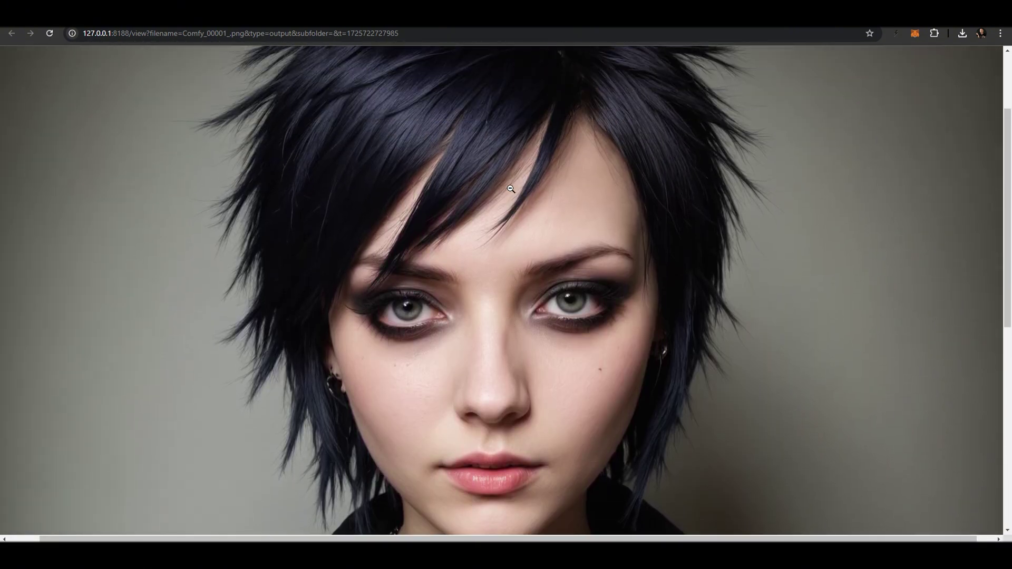
left_click(514, 168)
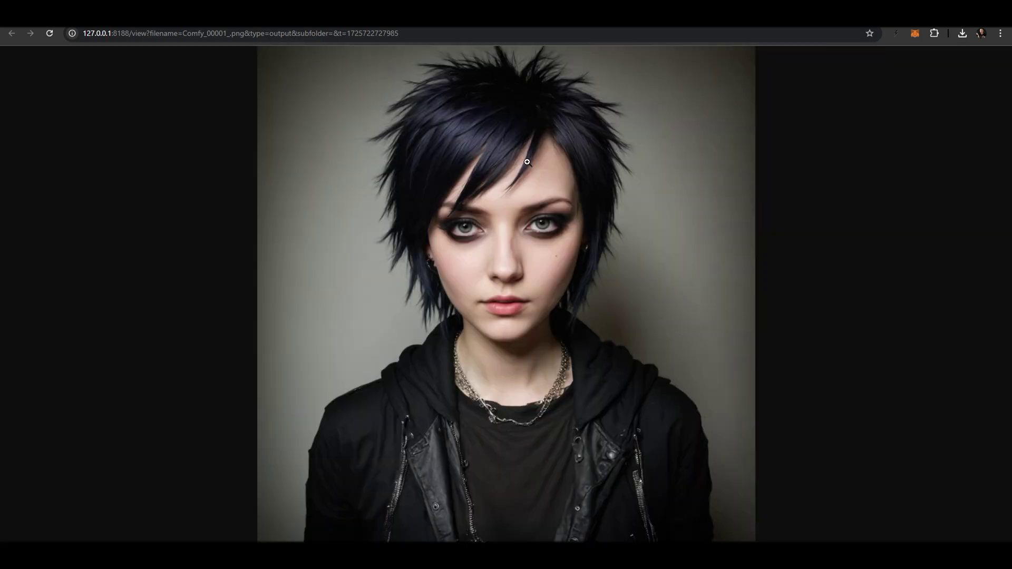
key("ctrl+w")
left_click(198, 179)
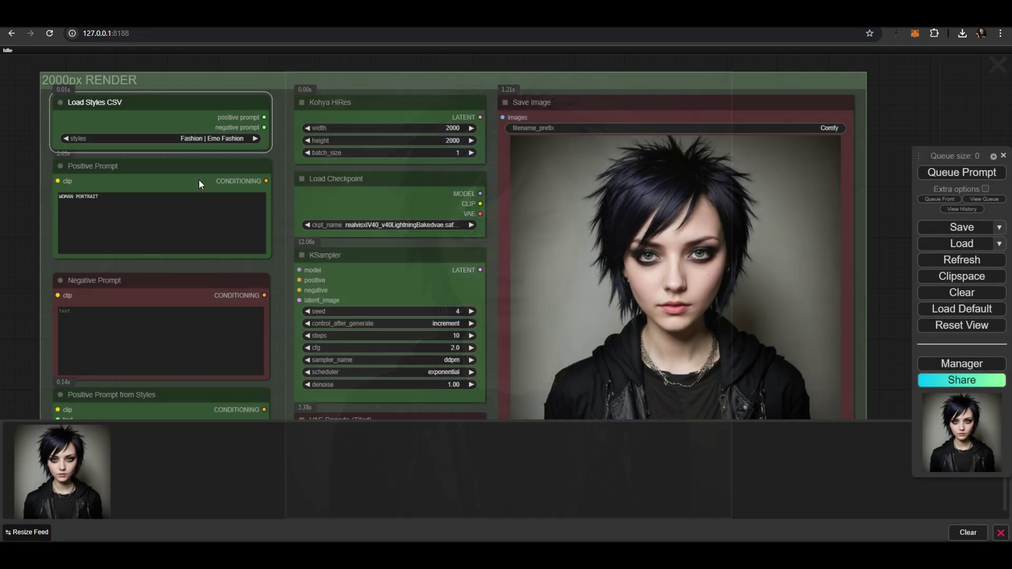
Step: Render the portrait with the style "Fashion | Glamour" and inspect the resulting image from face to dress at full size
left_click(254, 139)
left_click(962, 173)
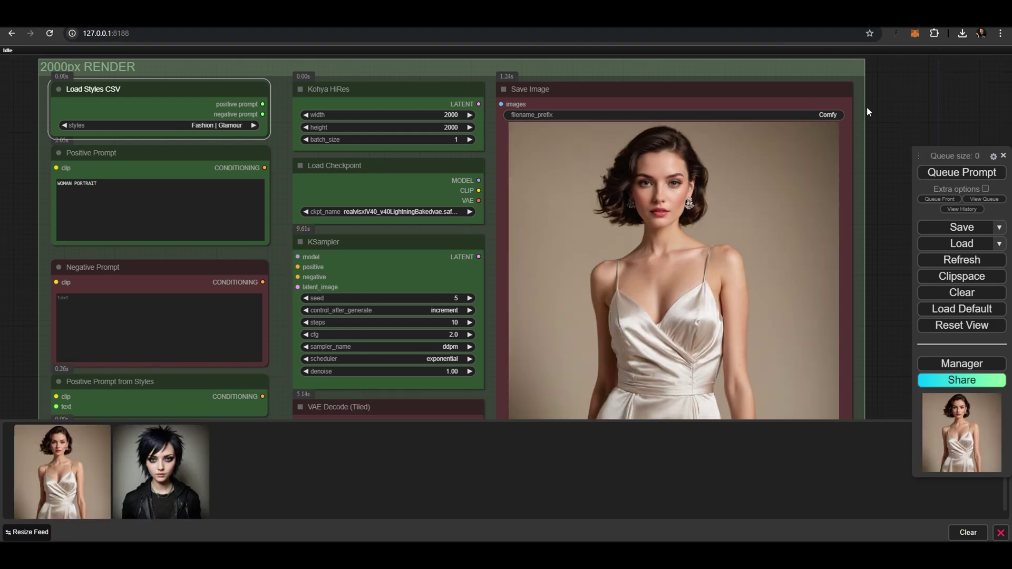
left_click(47, 456)
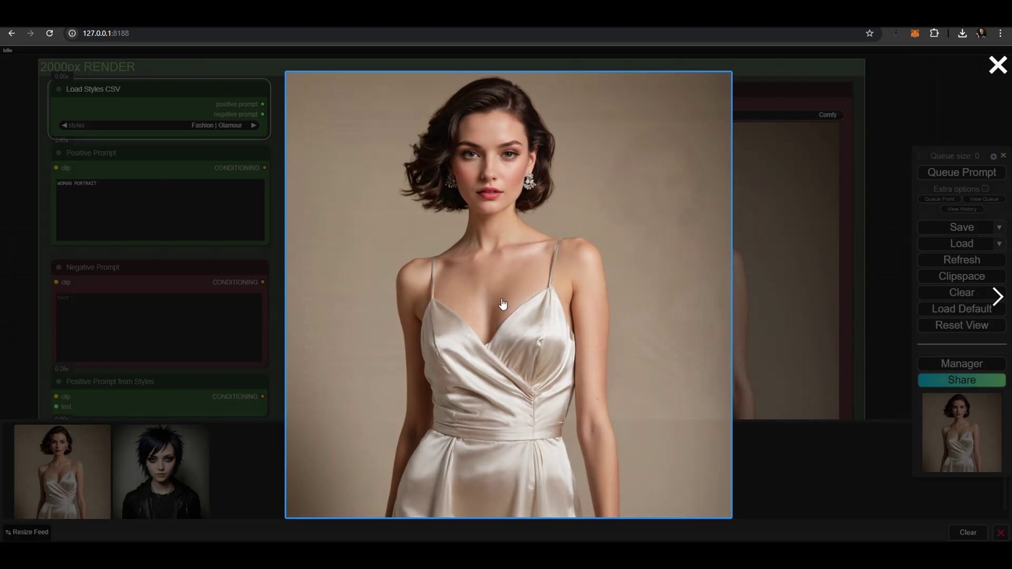
left_click(477, 158)
left_click(486, 152)
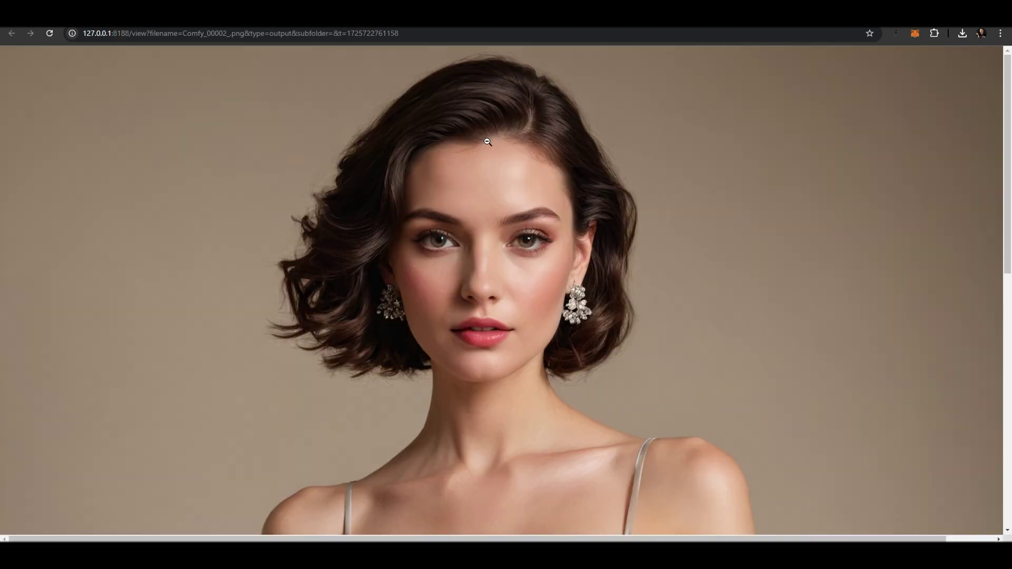
scroll(485, 151, "down", 2)
scroll(485, 152, "down", 8)
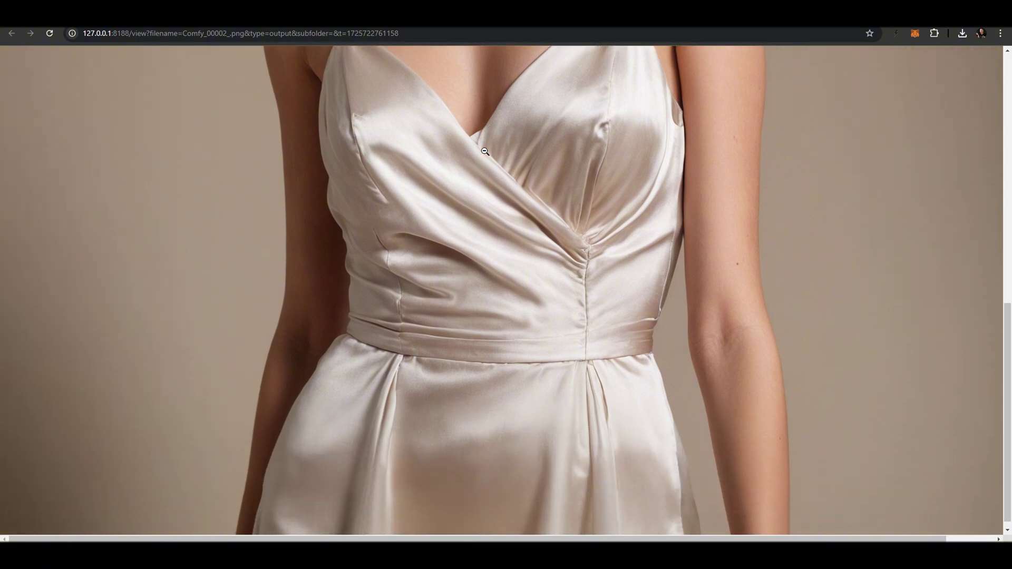
scroll(485, 152, "up", 4)
scroll(486, 150, "up", 5)
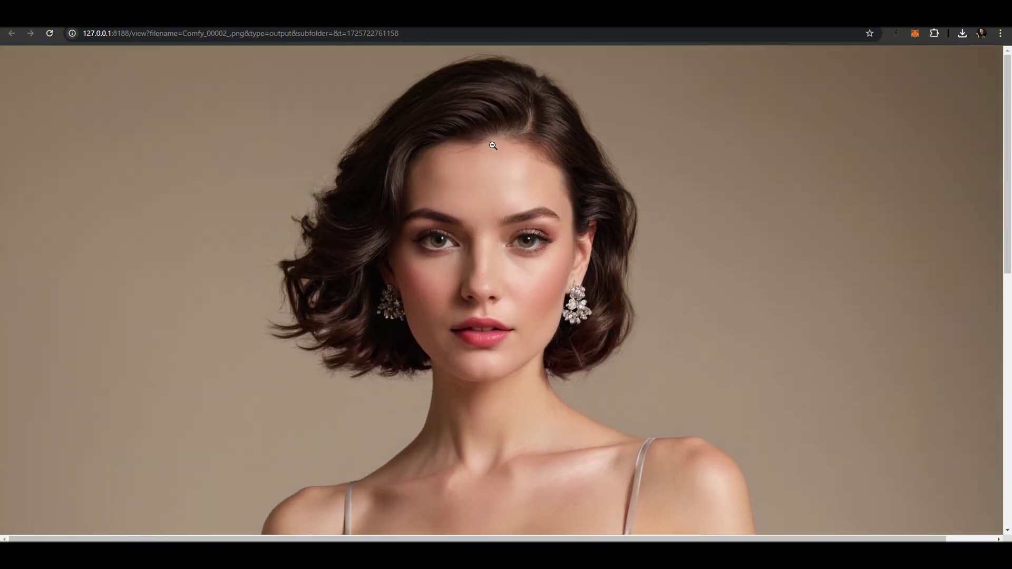
left_click(494, 145)
left_click(823, 15)
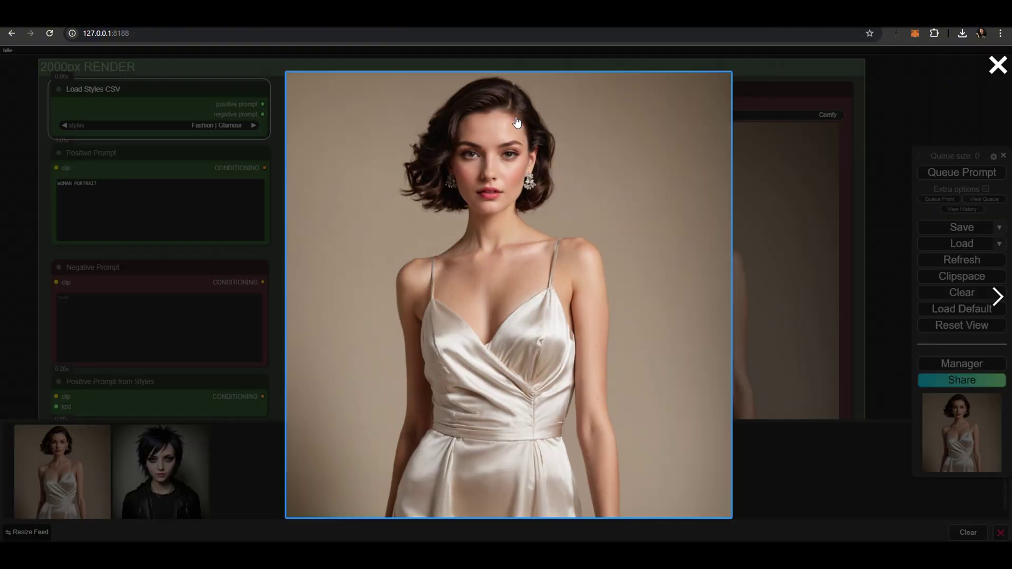
left_click(229, 145)
Step: Render the portrait with the style "Fashion | Goth" and examine the resulting image's details at full size
left_click(254, 126)
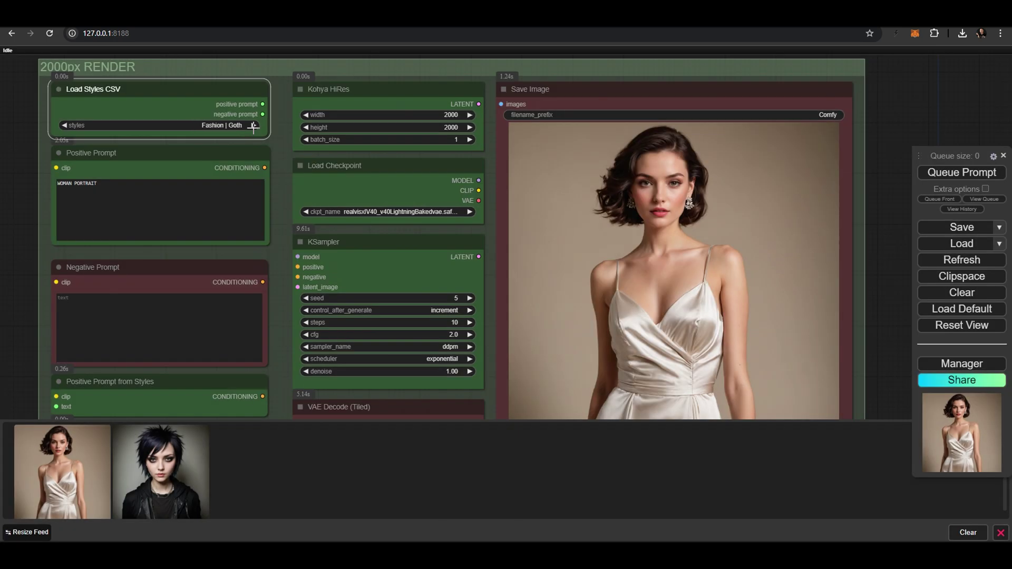
left_click(949, 173)
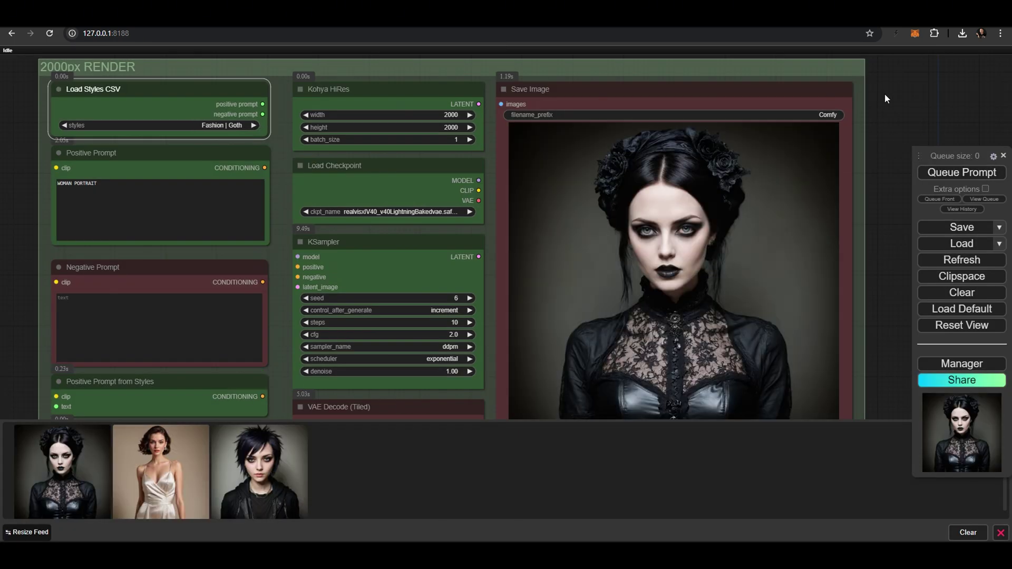
left_click(84, 464)
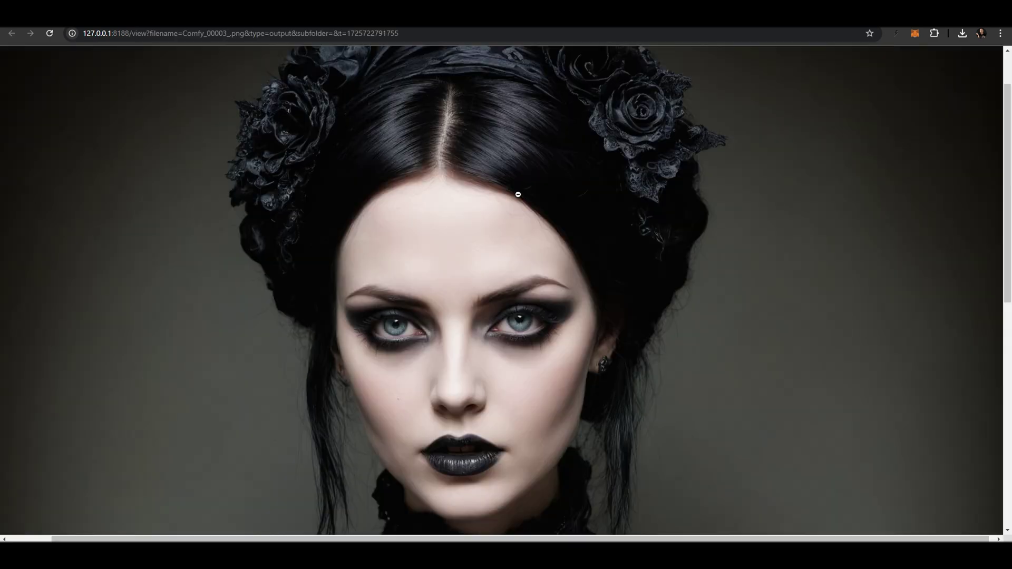
scroll(518, 193, "up", 1)
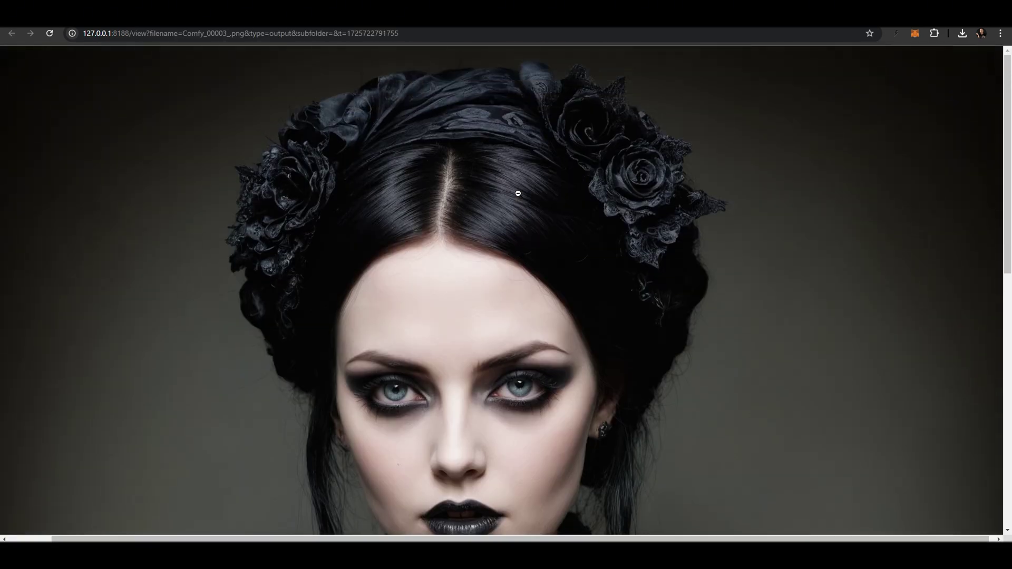
scroll(519, 194, "down", 10)
scroll(670, 112, "up", 7)
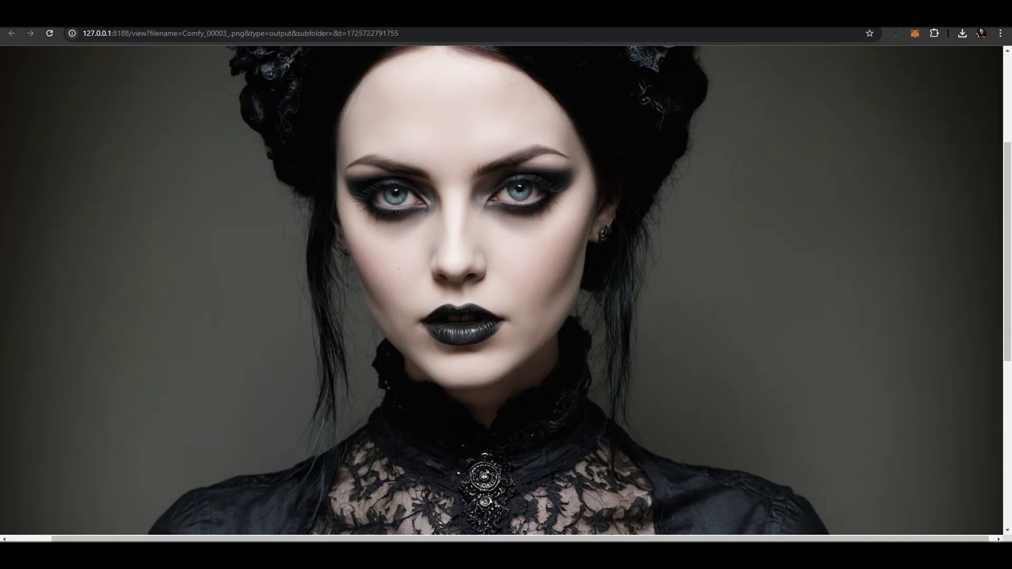
key("ctrl+w")
left_click(785, 82)
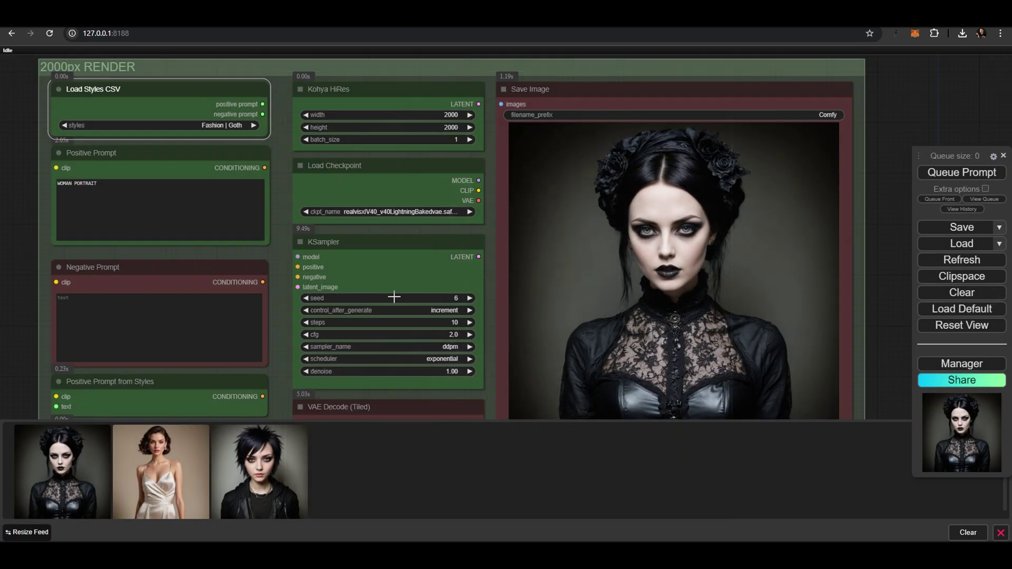
Step: Render the portrait with the style "Fashion | Metalhead" and check the face and jacket details at full size
left_click(254, 125)
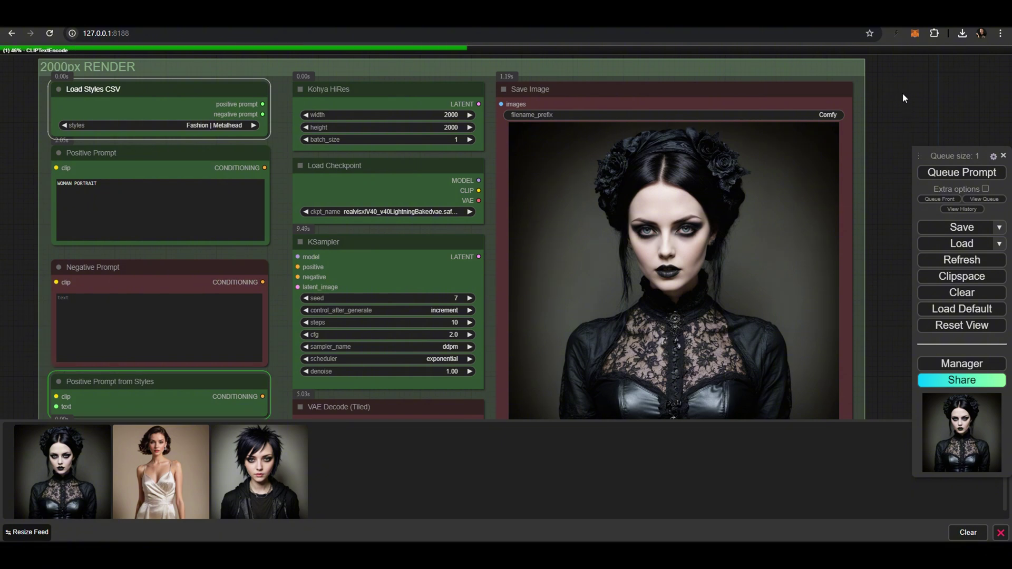
left_click(59, 459)
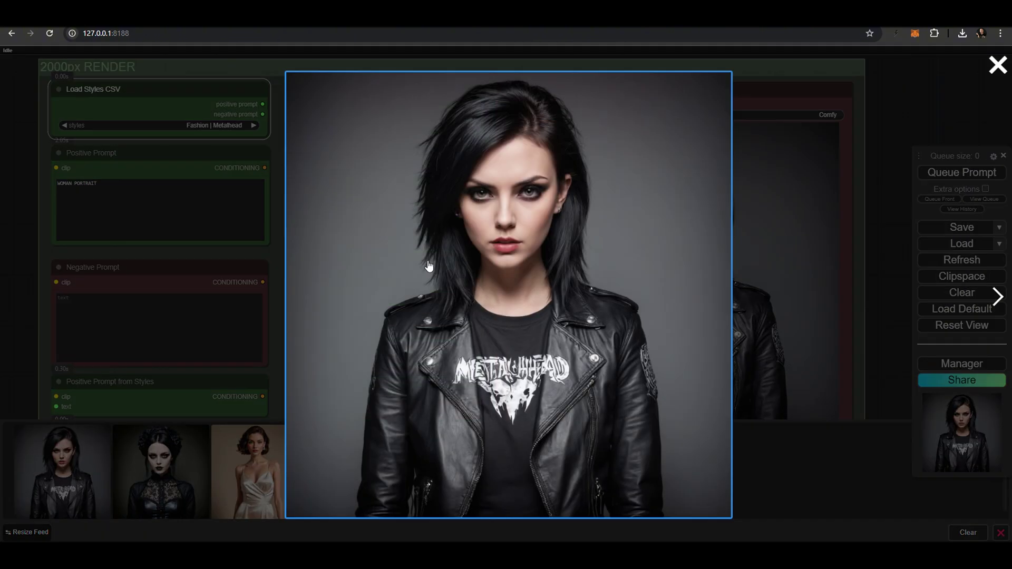
left_click(517, 174)
left_click(510, 163)
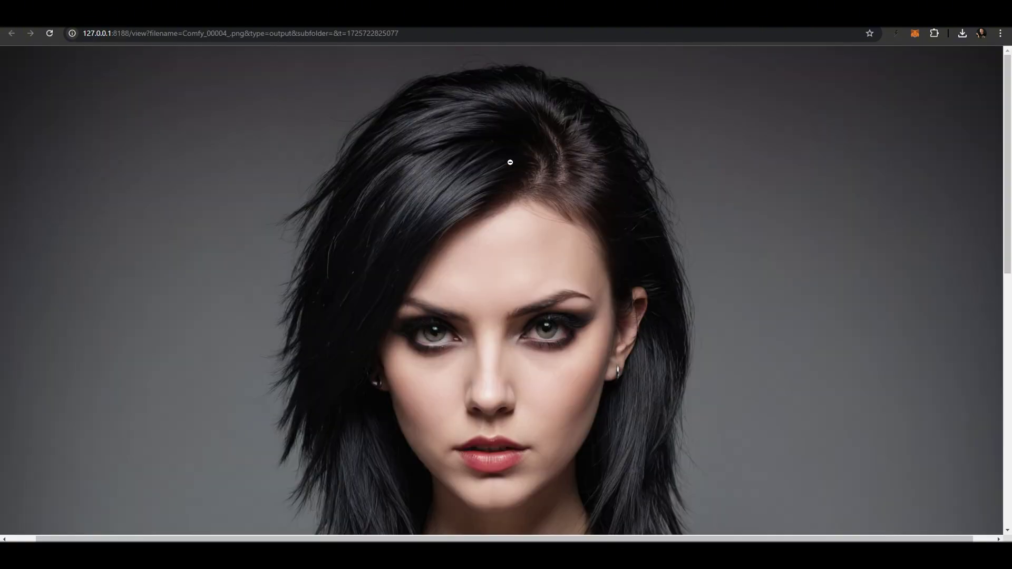
scroll(510, 164, "down", 10)
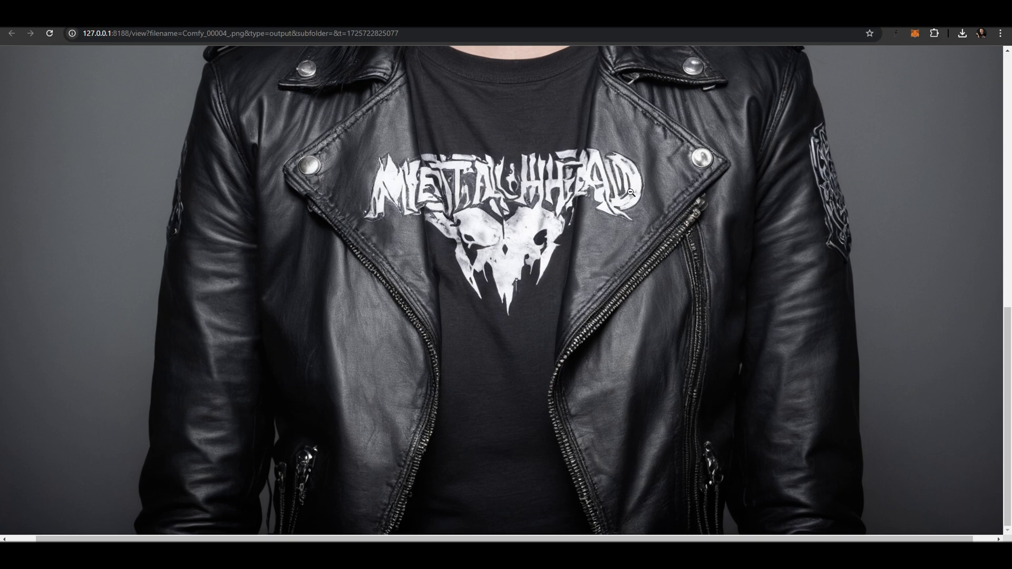
scroll(630, 193, "up", 10)
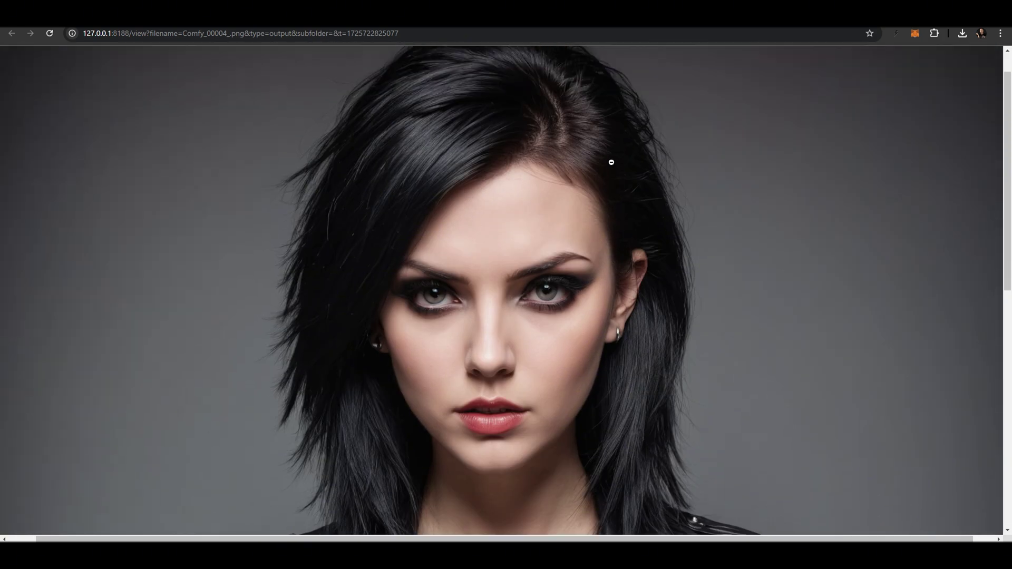
left_click(607, 156)
key("ctrl+s")
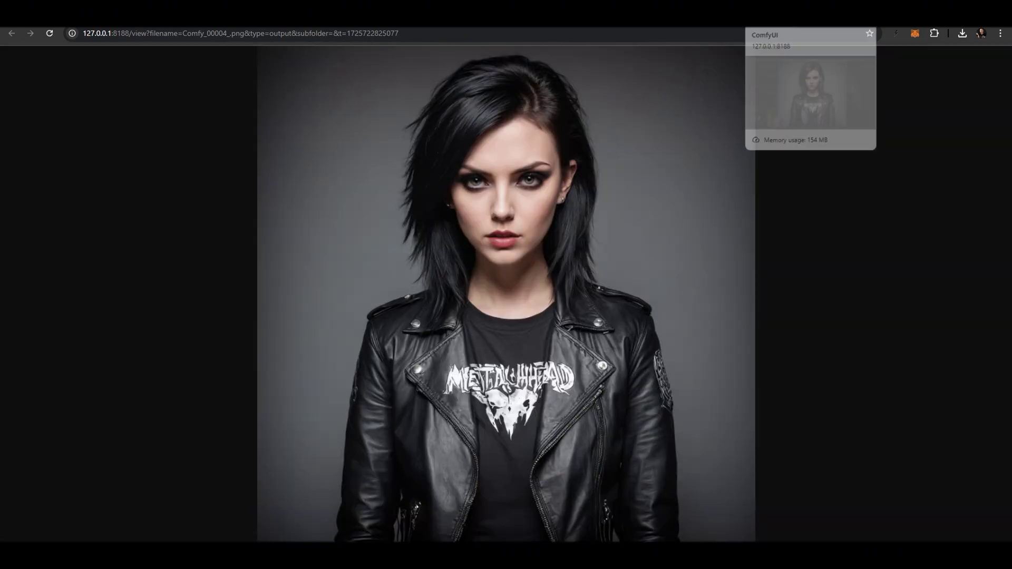
key("ctrl+w")
left_click(773, 97)
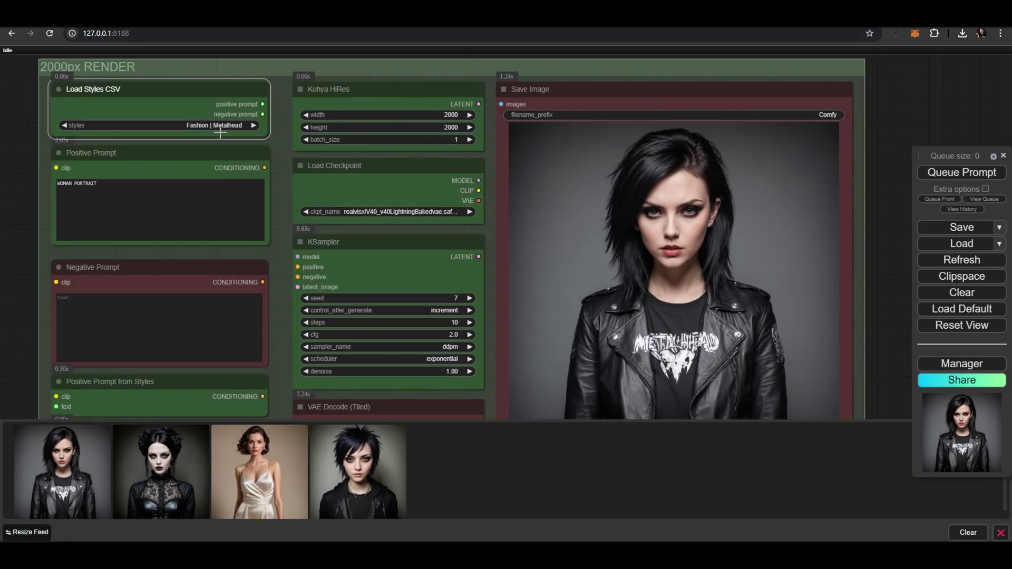
Step: Render the portrait with the style "Fashion | Normcore" and once more with "Photography | Underwater"
left_click(255, 125)
left_click(922, 177)
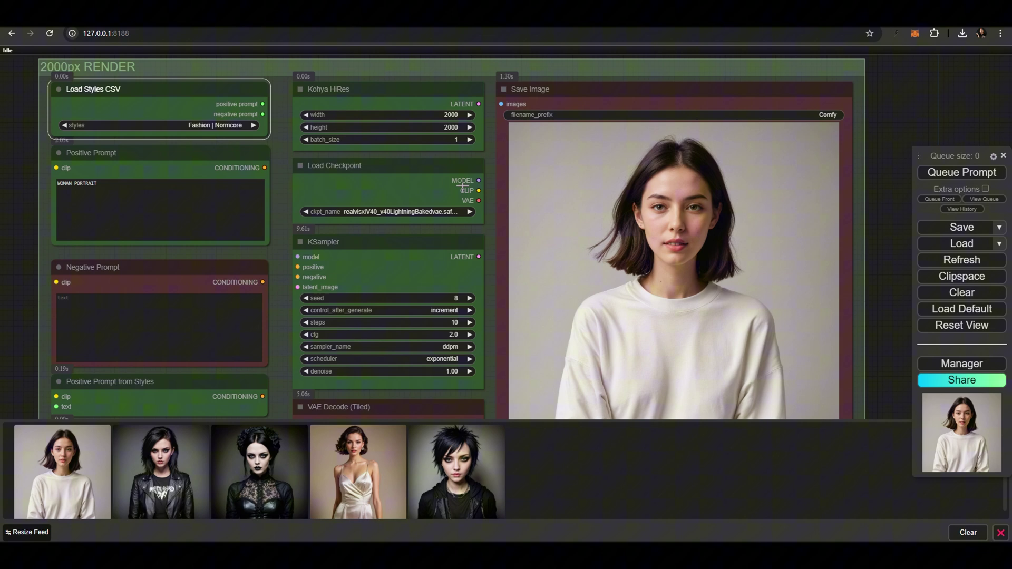
left_click(240, 125)
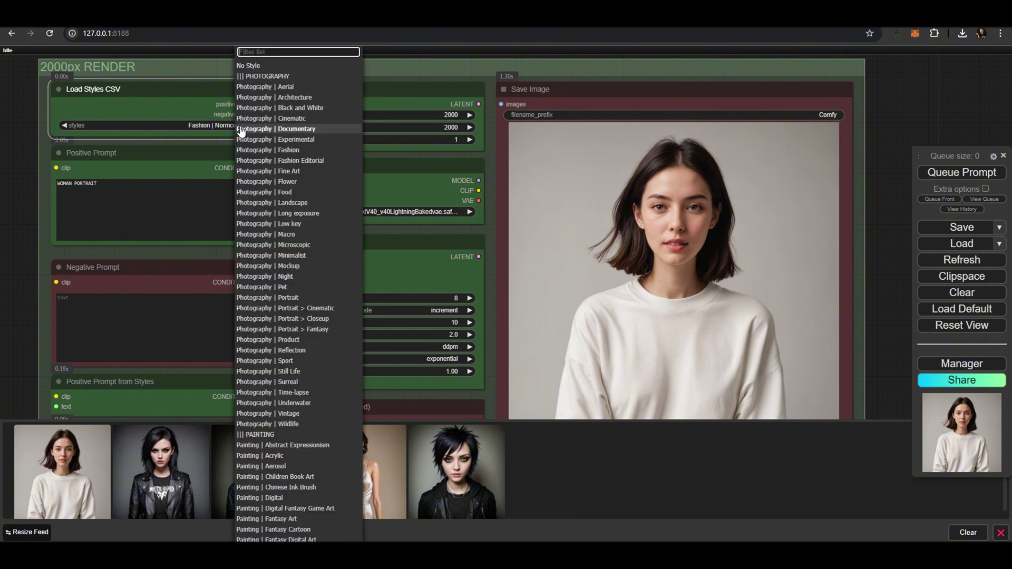
left_click(308, 404)
key("ctrl+Return")
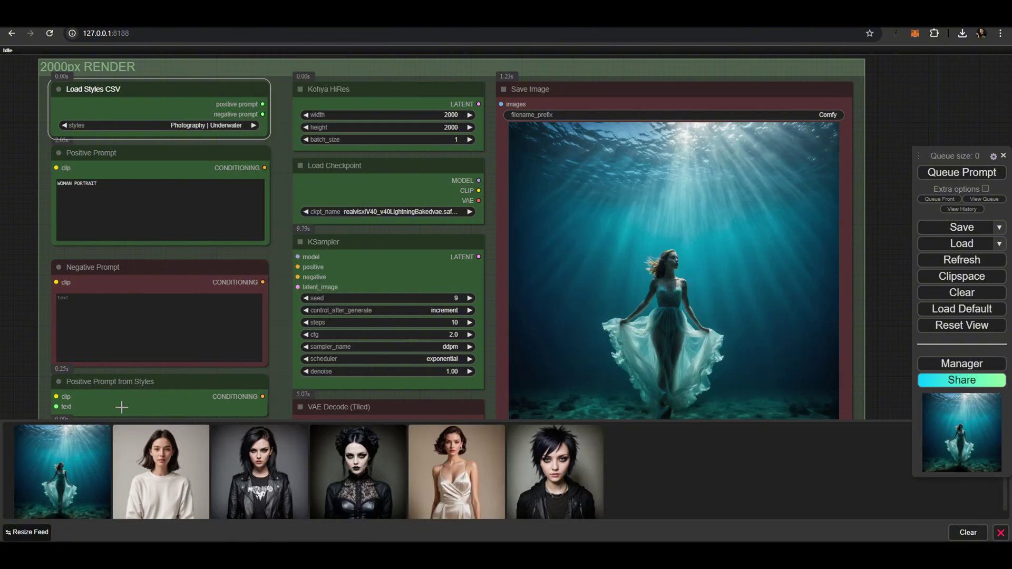
Step: Examine the underwater render at full size, from the water surface to the dress, and return to the workflow
left_click(69, 447)
left_click(506, 260)
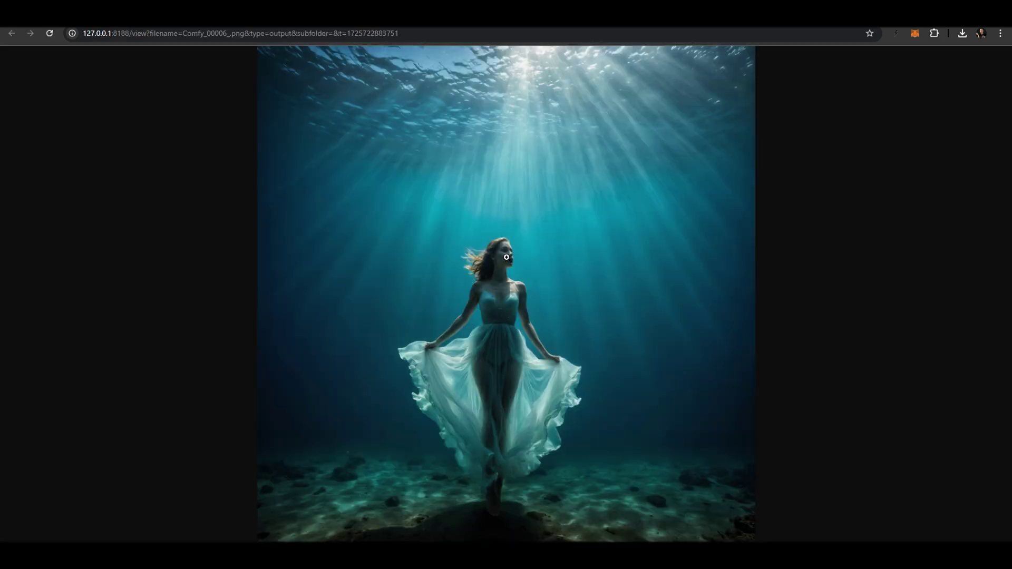
left_click(507, 260)
scroll(518, 200, "down", 7)
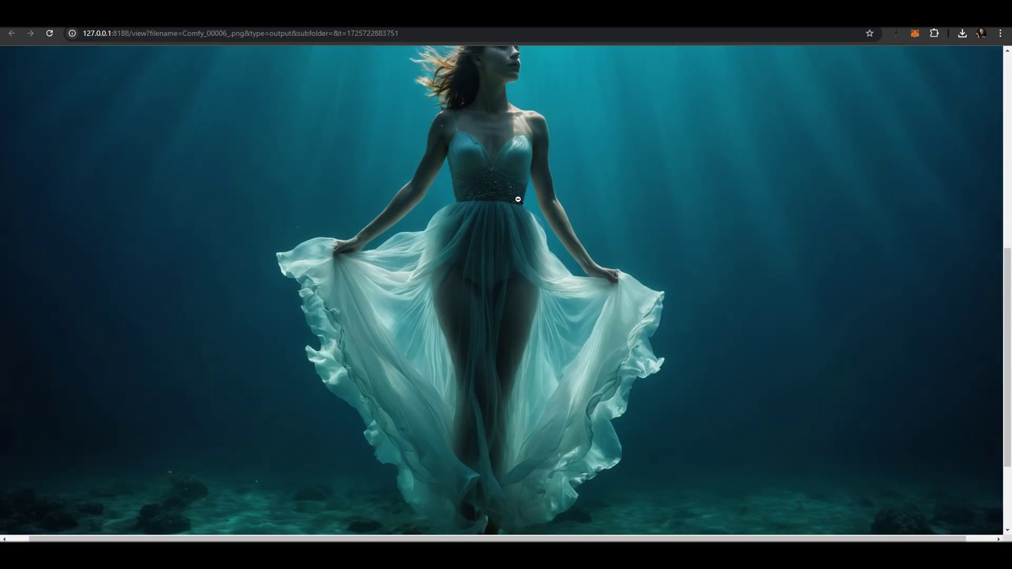
scroll(519, 199, "up", 3)
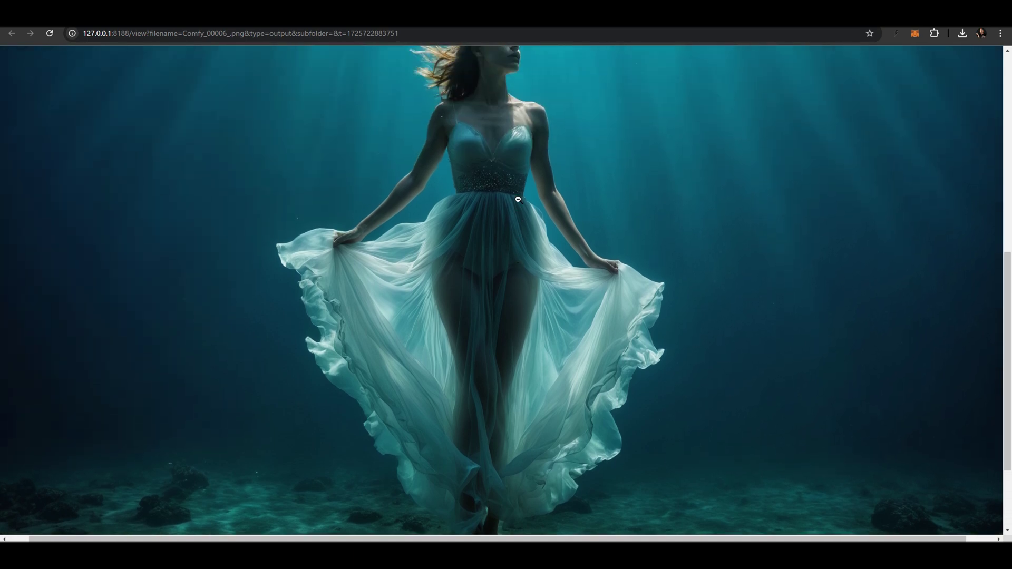
scroll(518, 200, "up", 5)
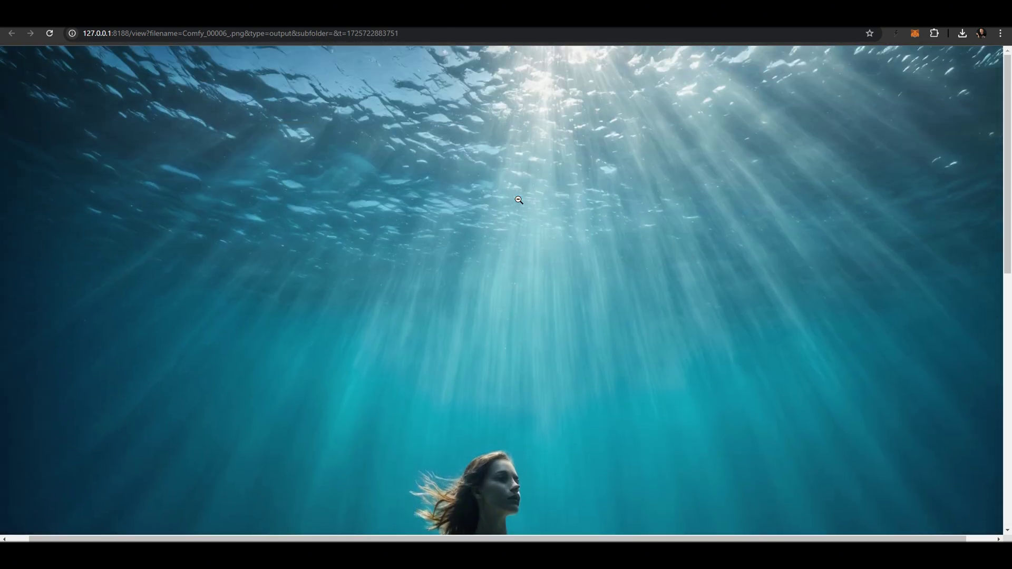
scroll(519, 199, "down", 3)
scroll(520, 200, "down", 1)
left_click(520, 199)
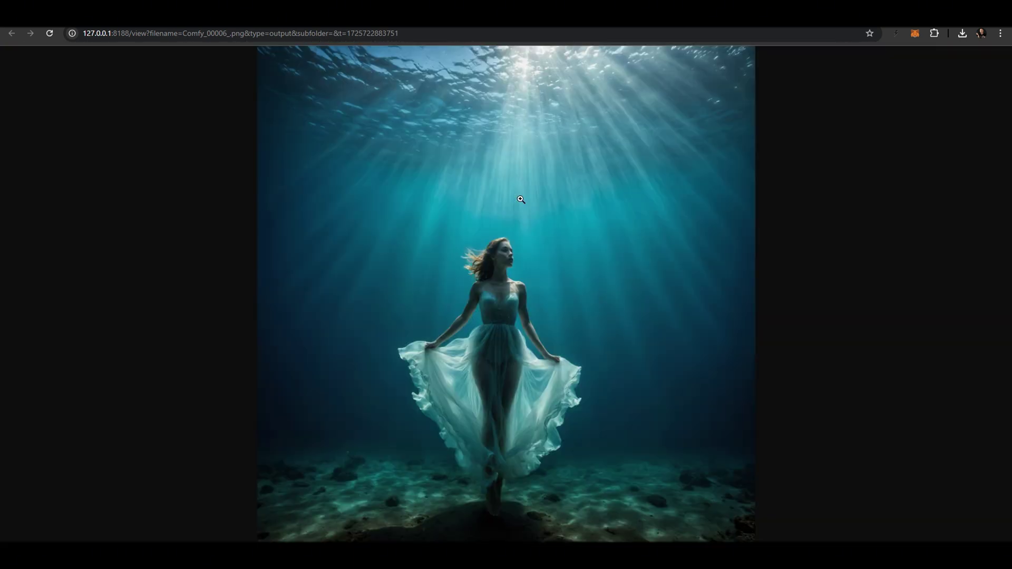
key("ctrl+w")
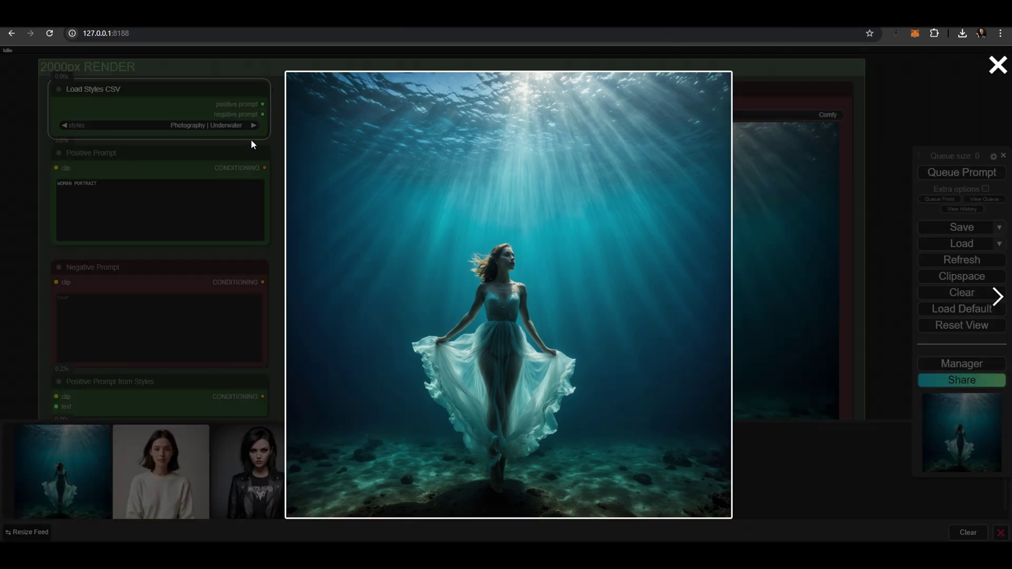
left_click(251, 139)
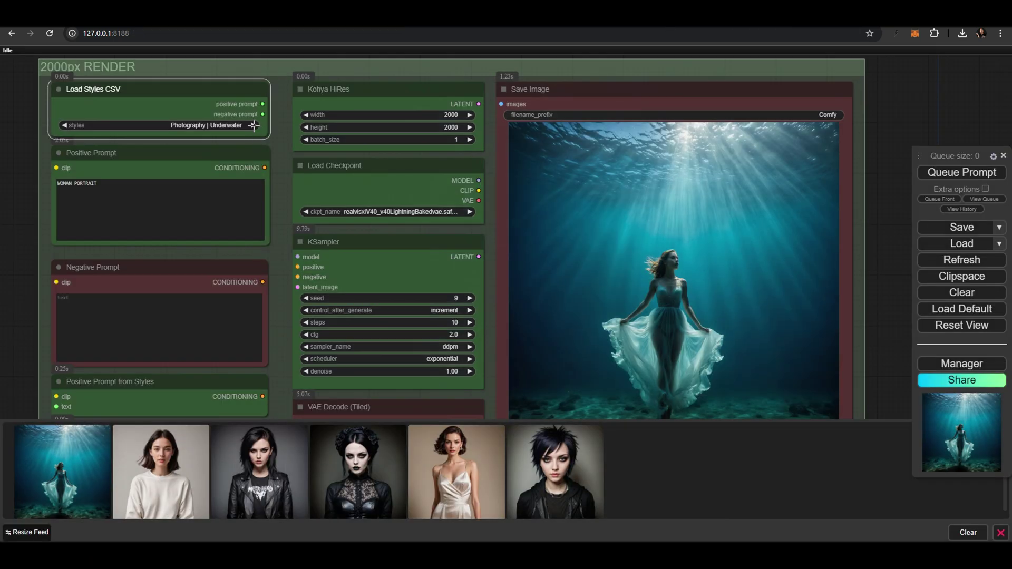
Step: Render the "WOMAN PORTRAIT" prompt with the style "Photography | Still Life"
left_click(240, 125)
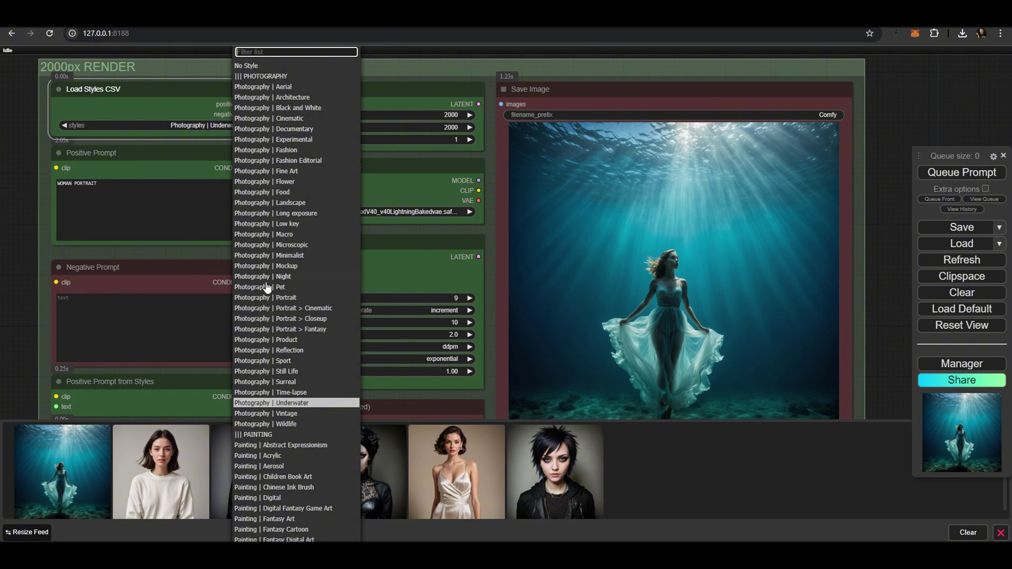
left_click(308, 371)
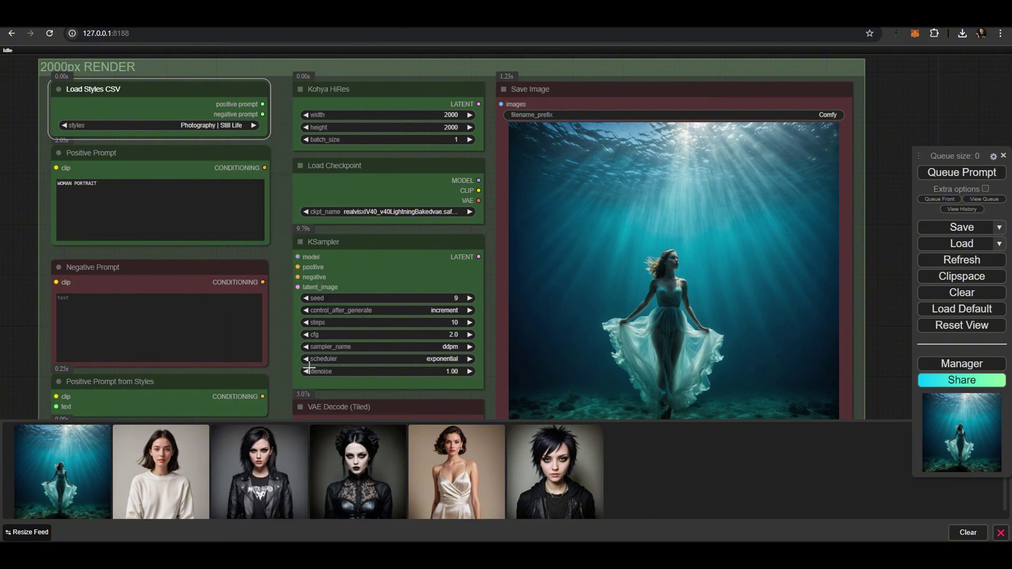
left_click(962, 172)
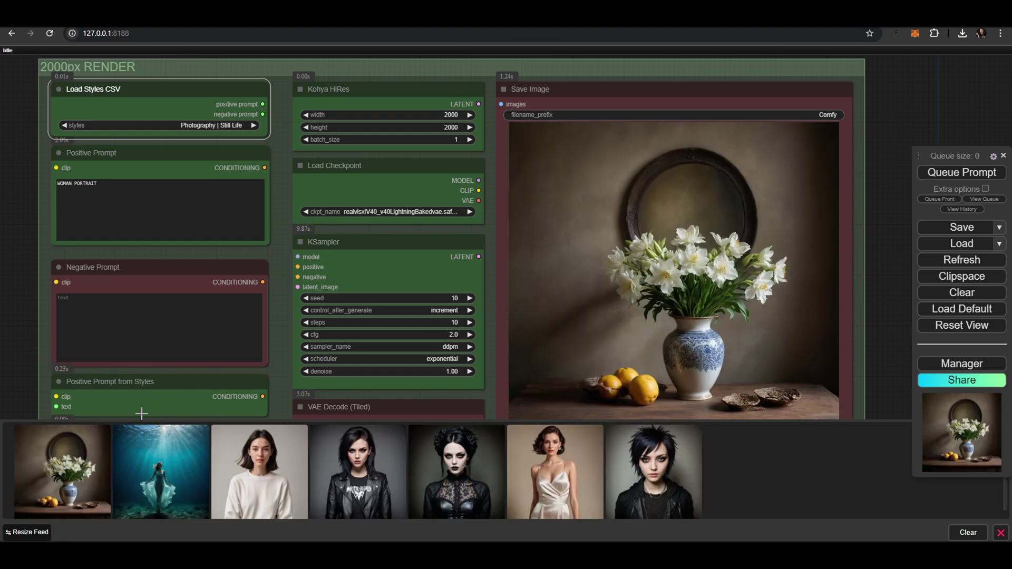
Step: Examine the still life render at full size, from the white flowers to the vase and fruit, and return to the workflow
left_click(93, 447)
left_click(552, 226)
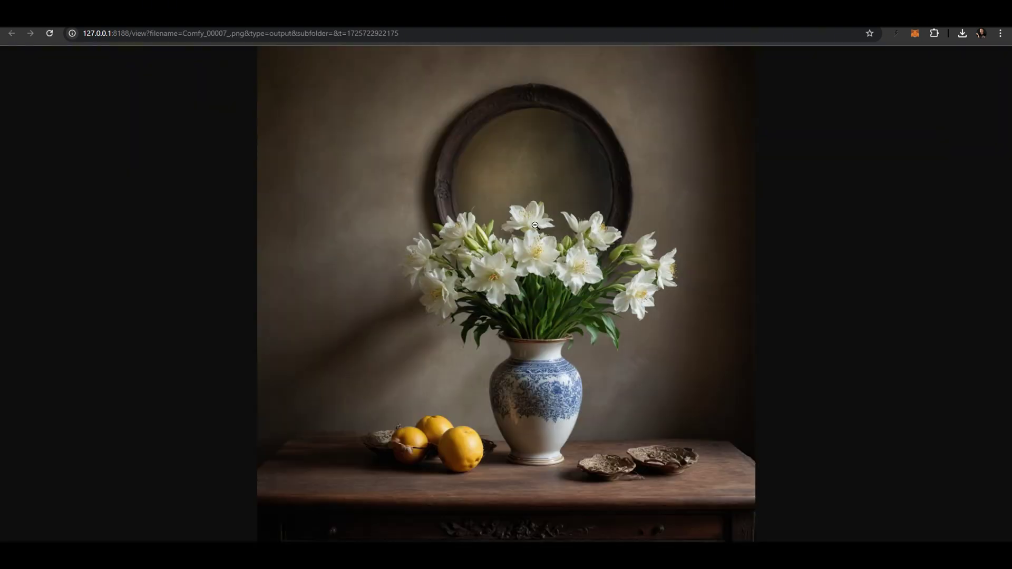
left_click(535, 225)
left_click(535, 226)
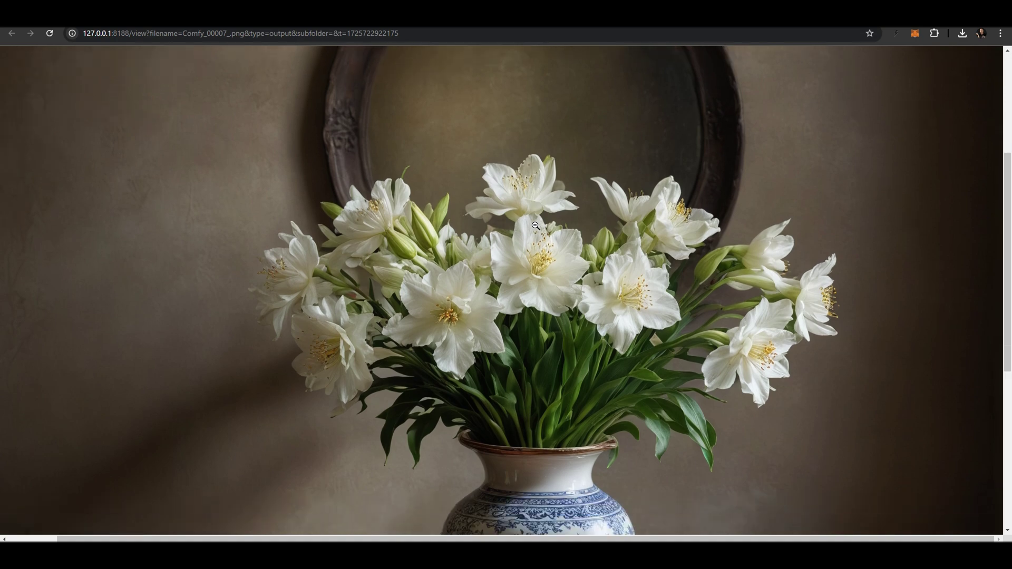
left_click(535, 226)
scroll(535, 225, "down", 5)
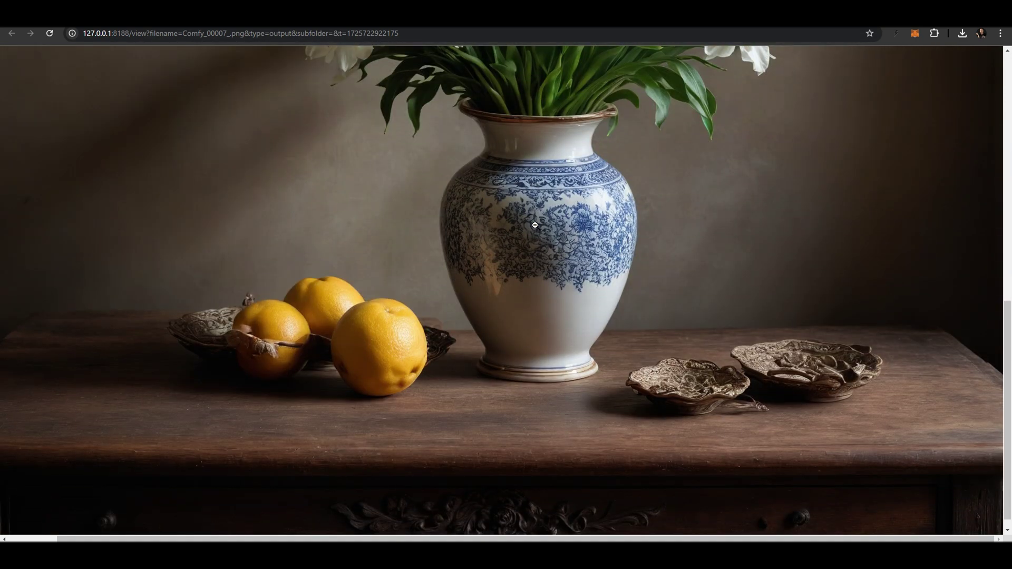
scroll(535, 226, "up", 8)
left_click(535, 226)
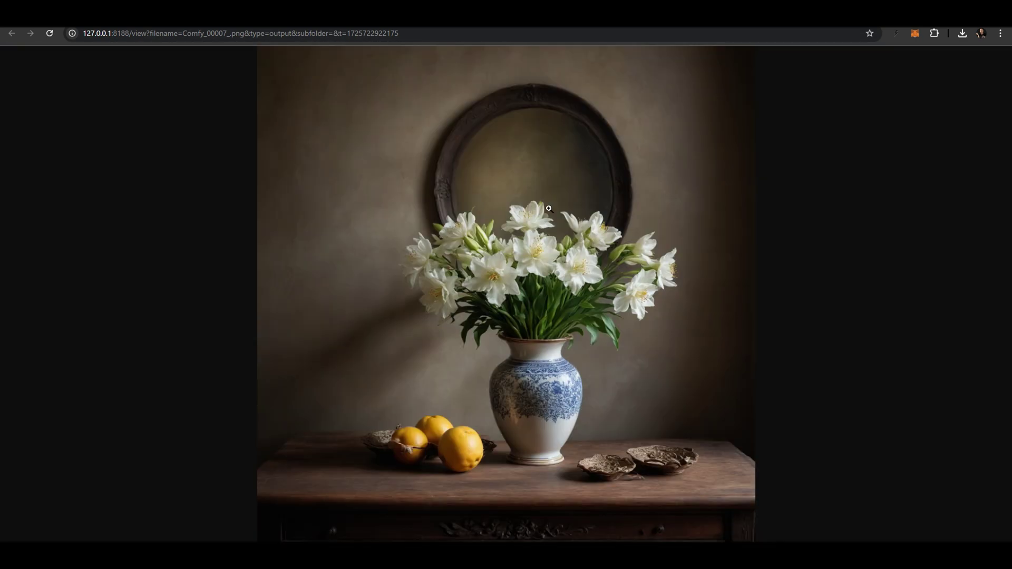
key("ctrl+w")
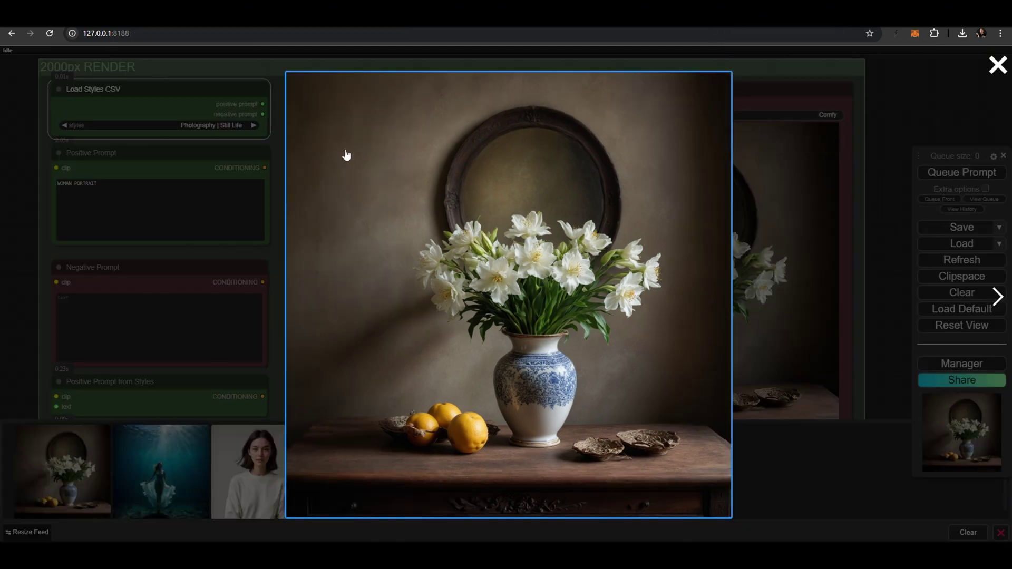
left_click(264, 151)
Step: Render the same prompt with the style "Photography | Flower"
left_click(236, 125)
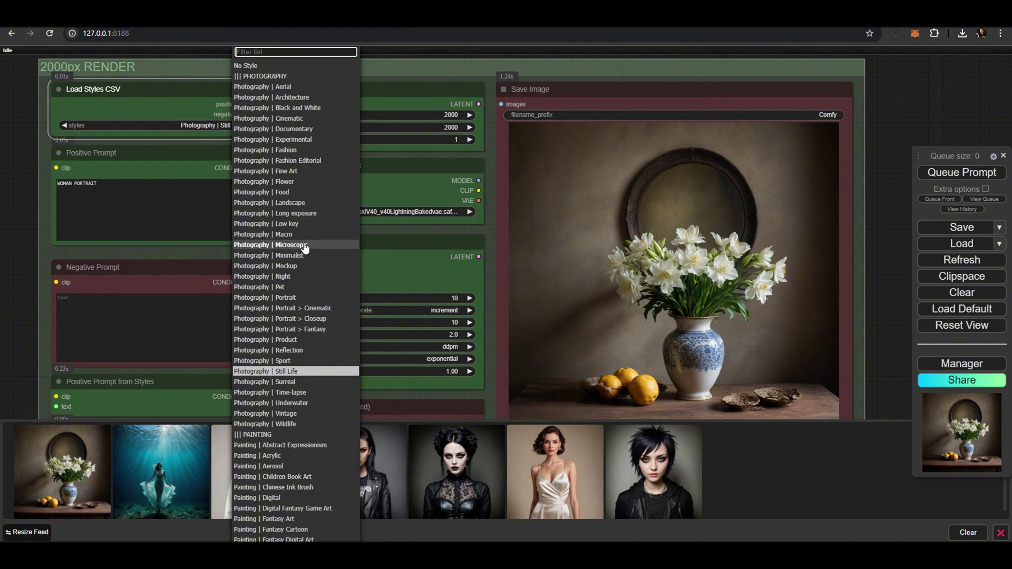
left_click(310, 187)
left_click(944, 173)
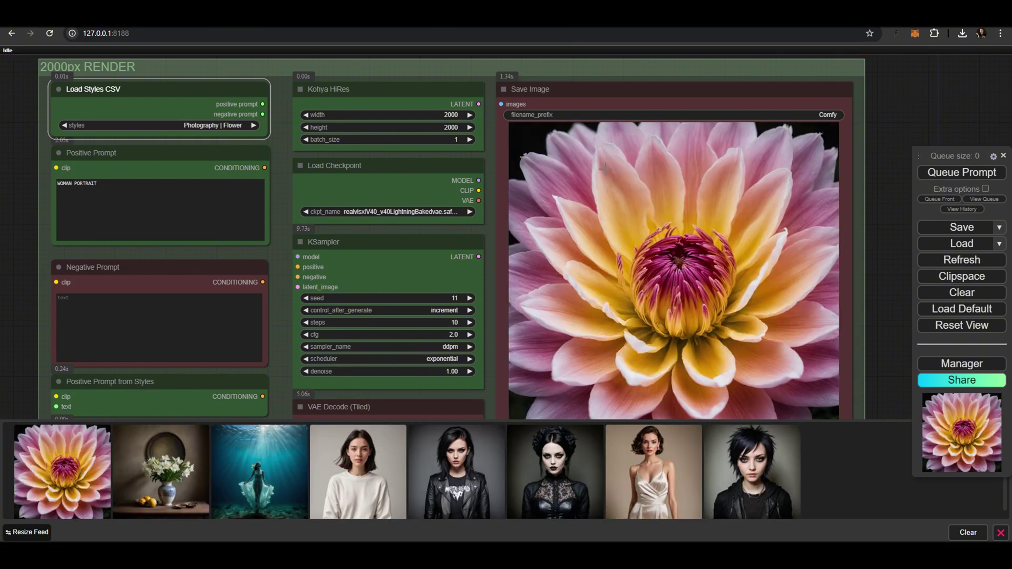
Step: Examine the petals and centre of the flower render at full size and return to the workflow
left_click(70, 454)
left_click(522, 236)
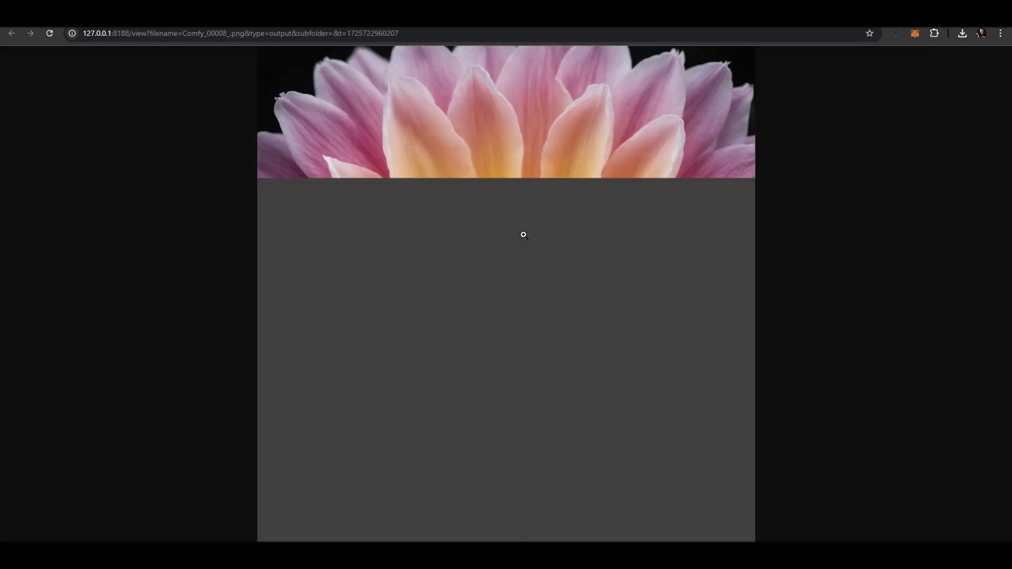
left_click(524, 235)
scroll(523, 235, "down", 6)
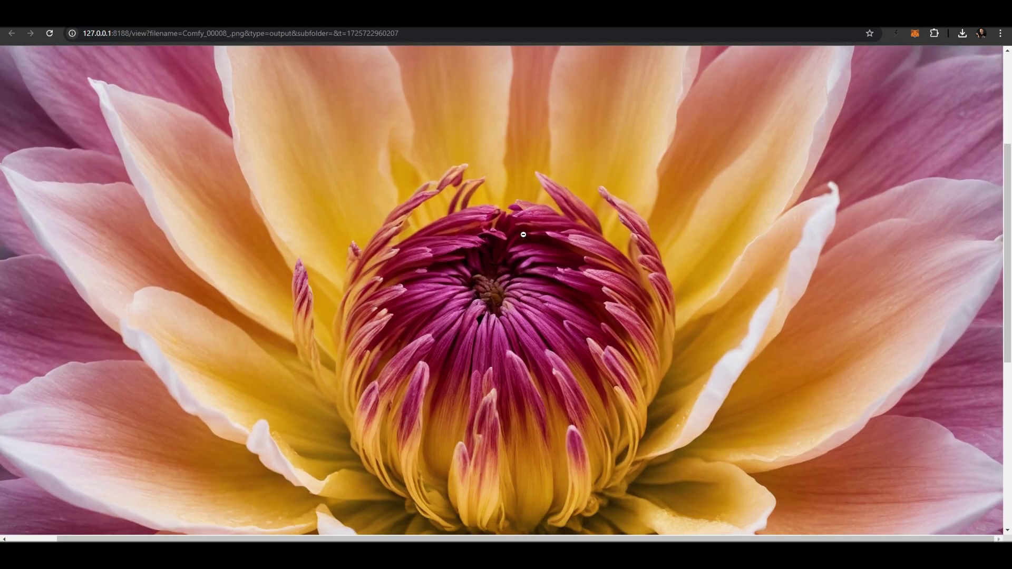
scroll(524, 235, "up", 5)
scroll(522, 235, "up", 5)
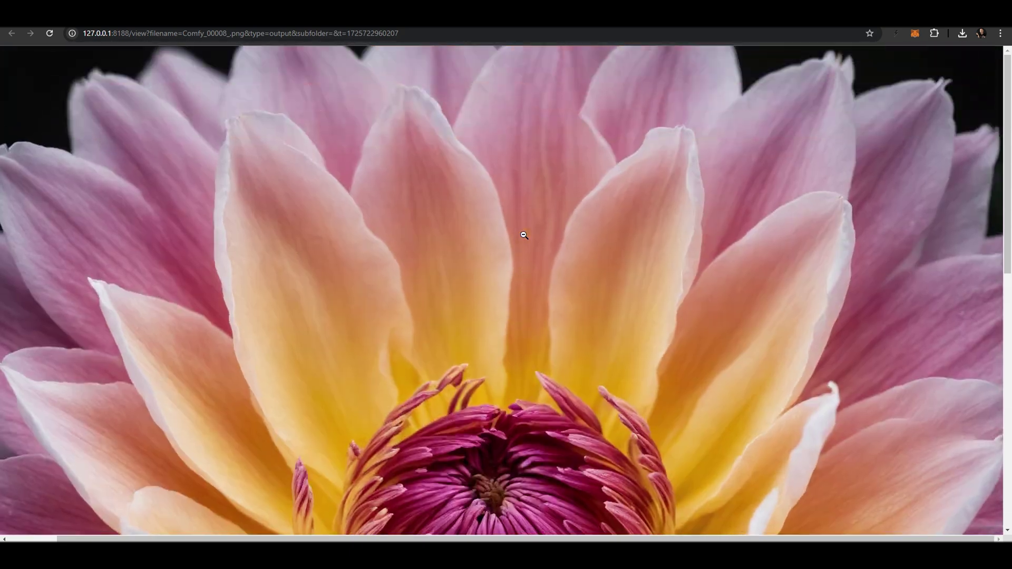
left_click(522, 235)
key("ctrl+w")
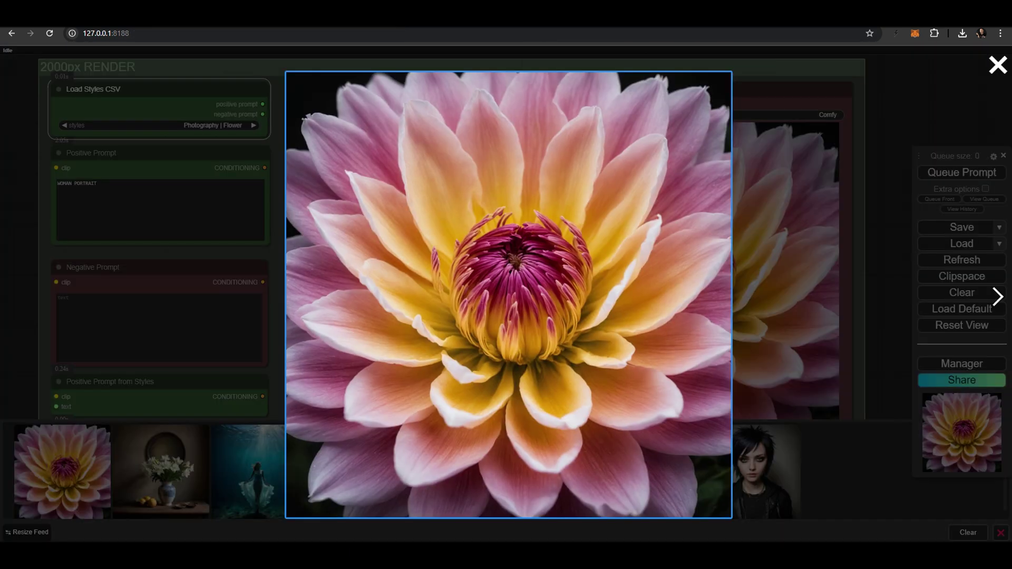
left_click(196, 205)
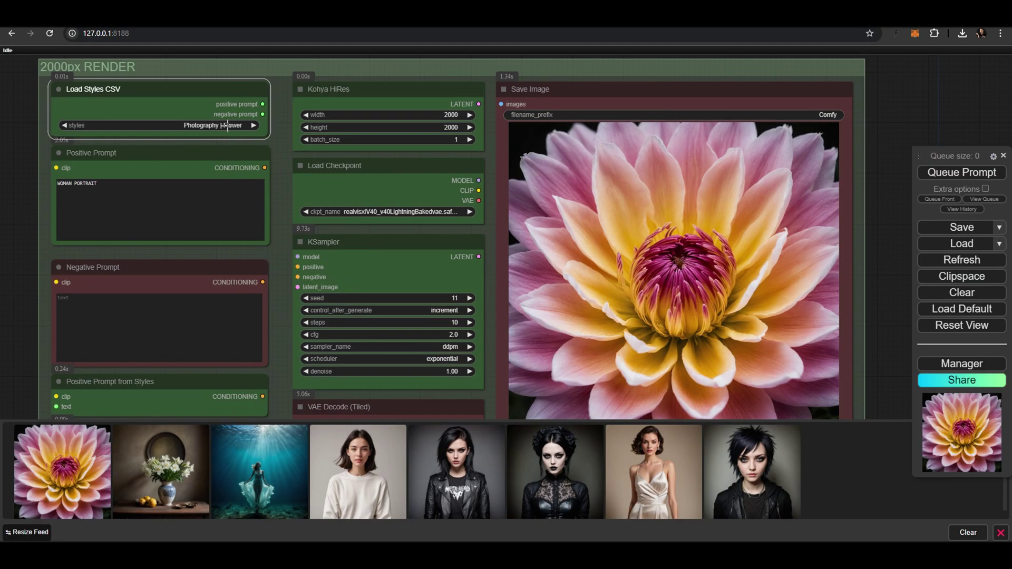
Step: Render the portrait with the style "Drawing | Ink"
left_click(230, 128)
scroll(259, 295, "down", 10)
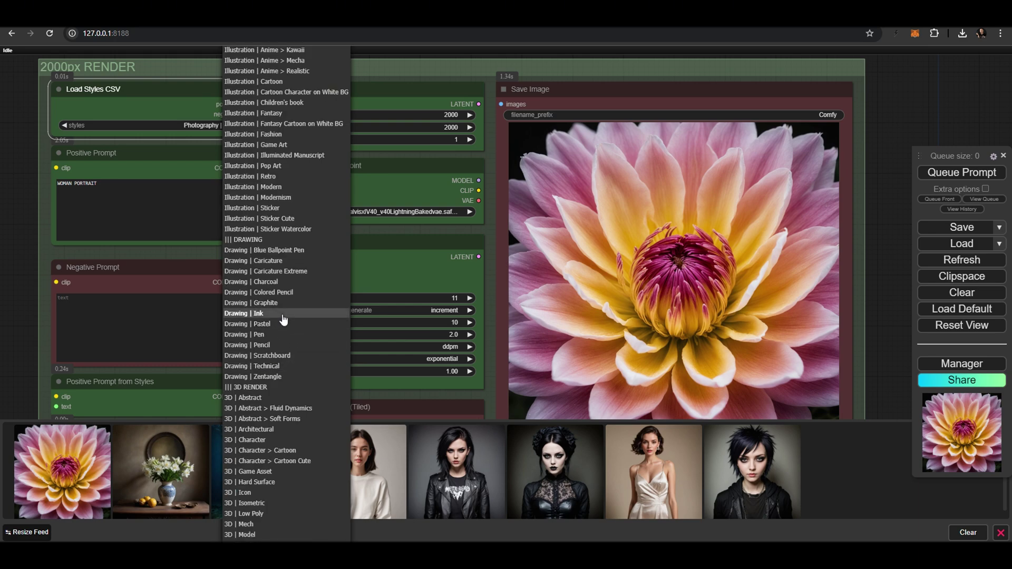
left_click(283, 314)
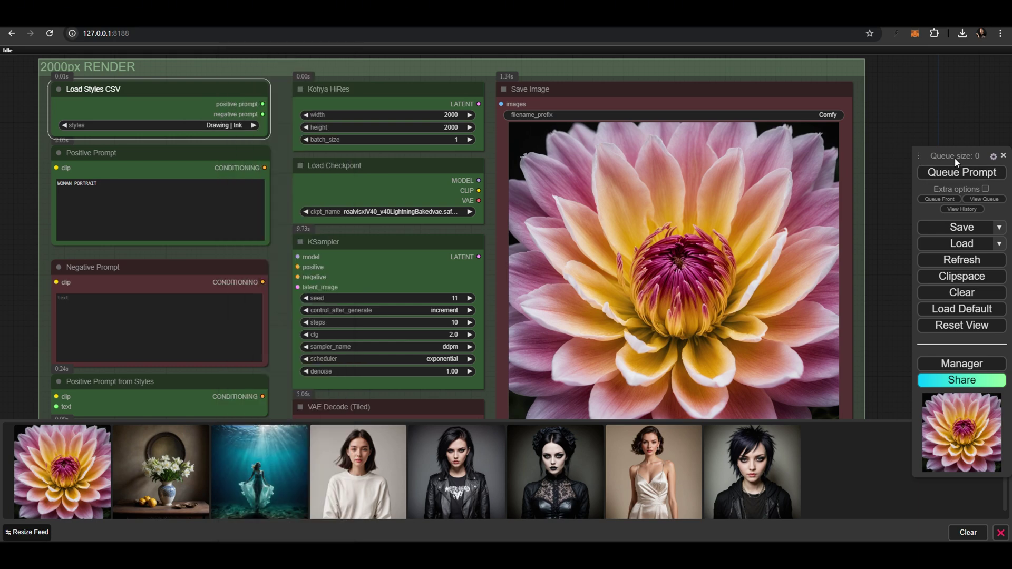
left_click(958, 172)
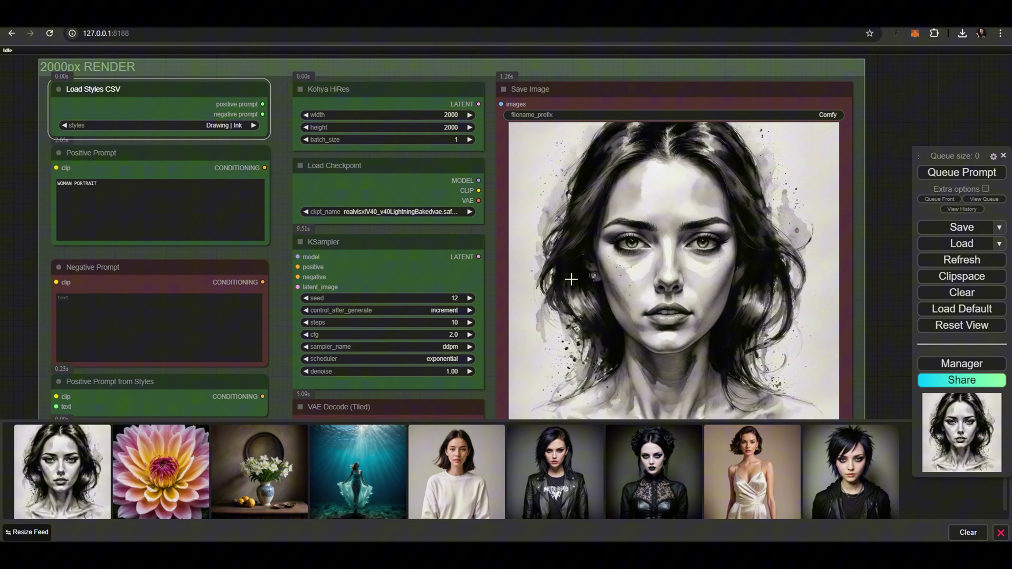
Step: Examine the ink portrait's face and hair details at full size
left_click(74, 460)
left_click(543, 207)
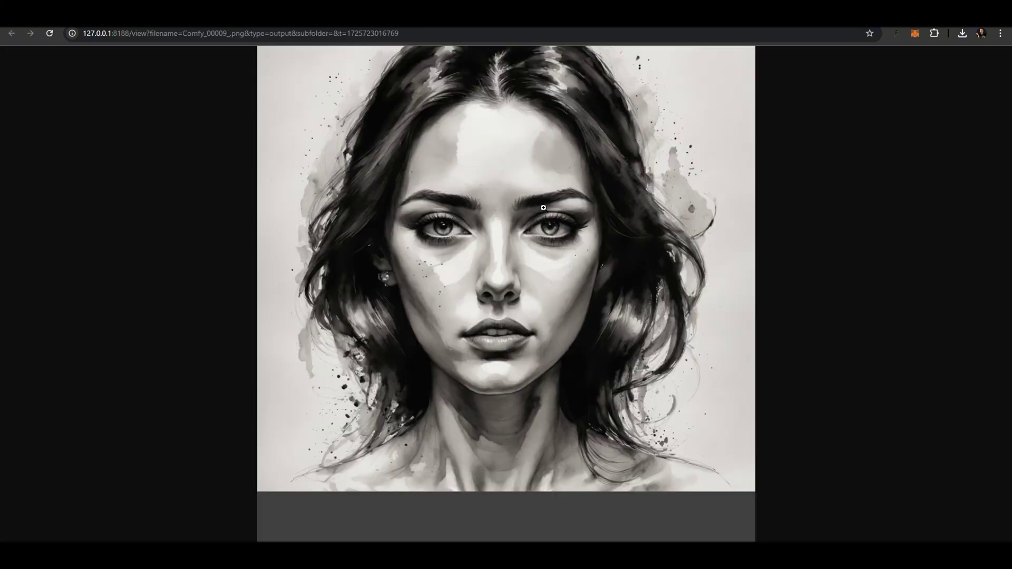
left_click(514, 221)
scroll(482, 241, "down", 8)
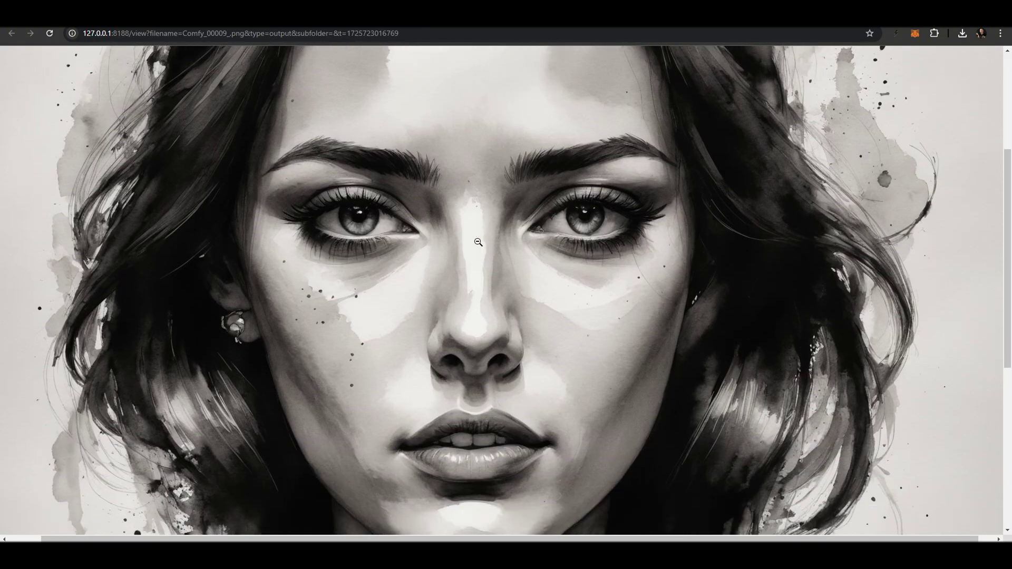
scroll(476, 244, "up", 8)
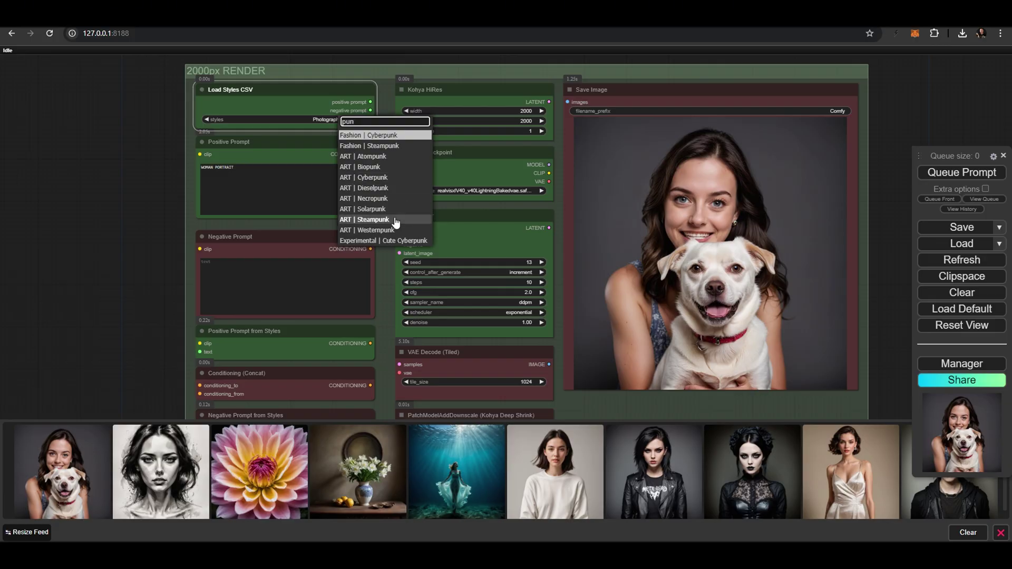
Step: Render the portrait with the style "ART | Westernpunk" and open the resulting image in its own view
left_click(392, 230)
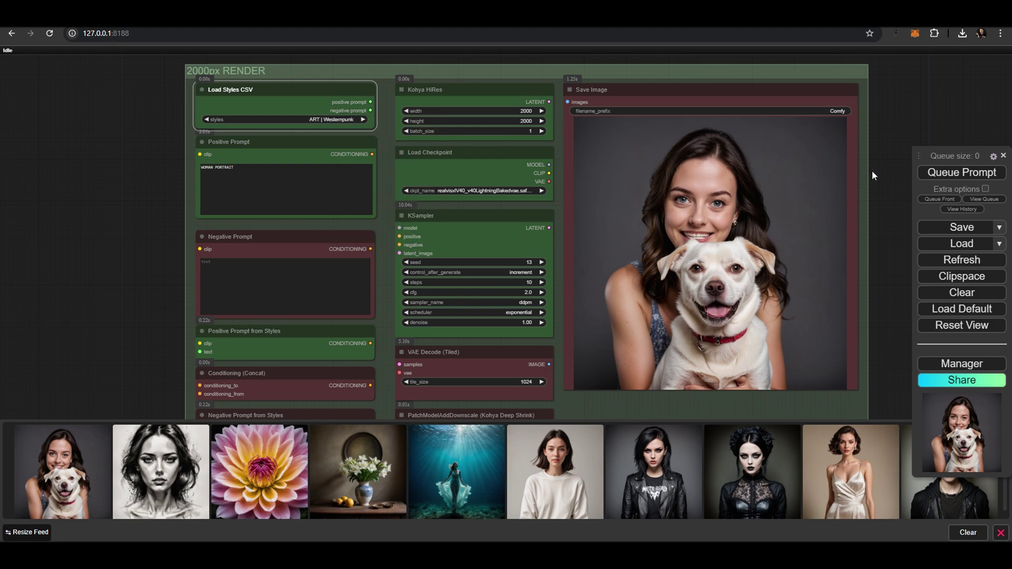
left_click(927, 174)
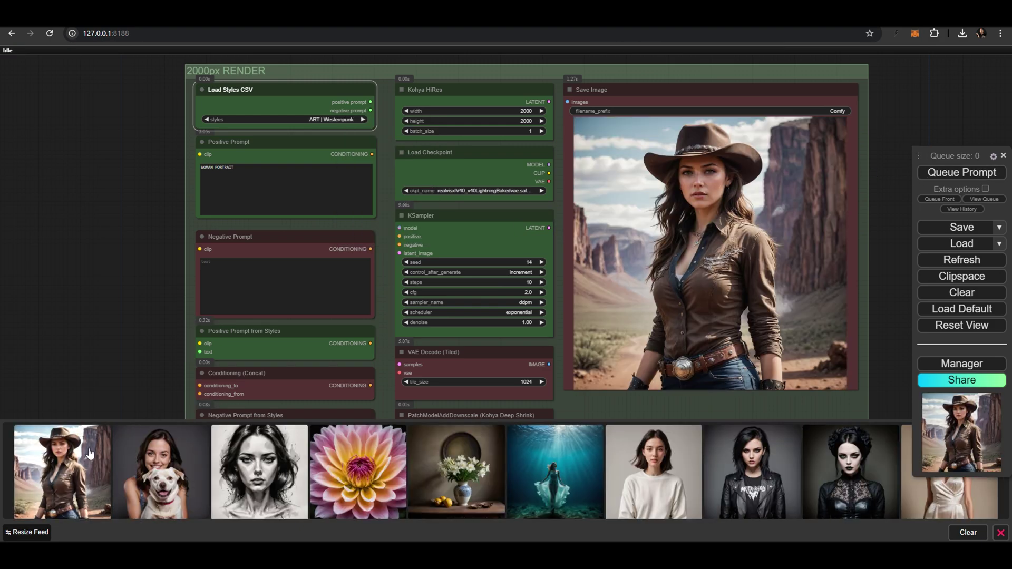
left_click(87, 455)
left_click(523, 181)
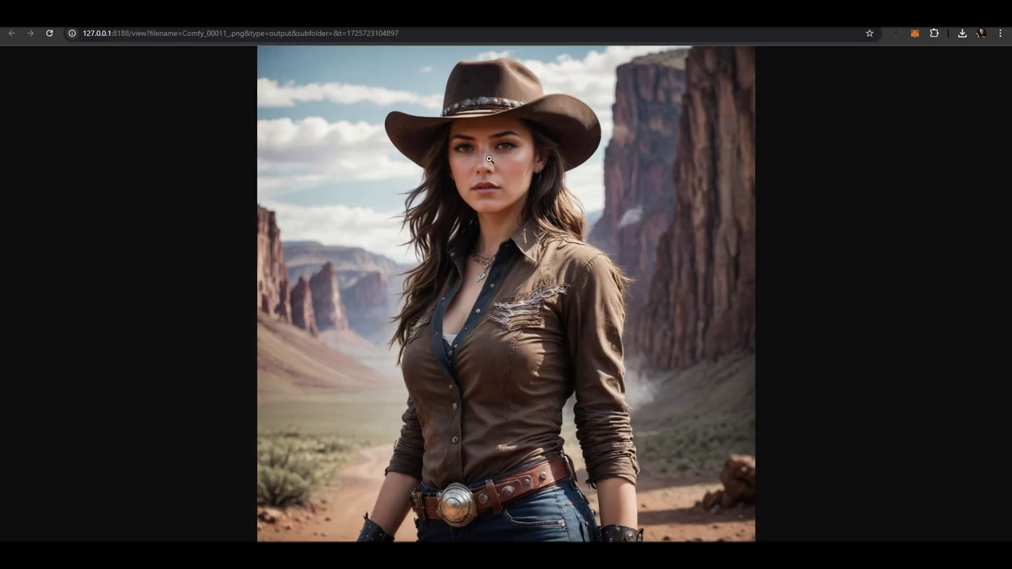
Step: Examine the western portrait from the hat down to the belt at full size, and check the prompt execution times in the console
left_click(483, 146)
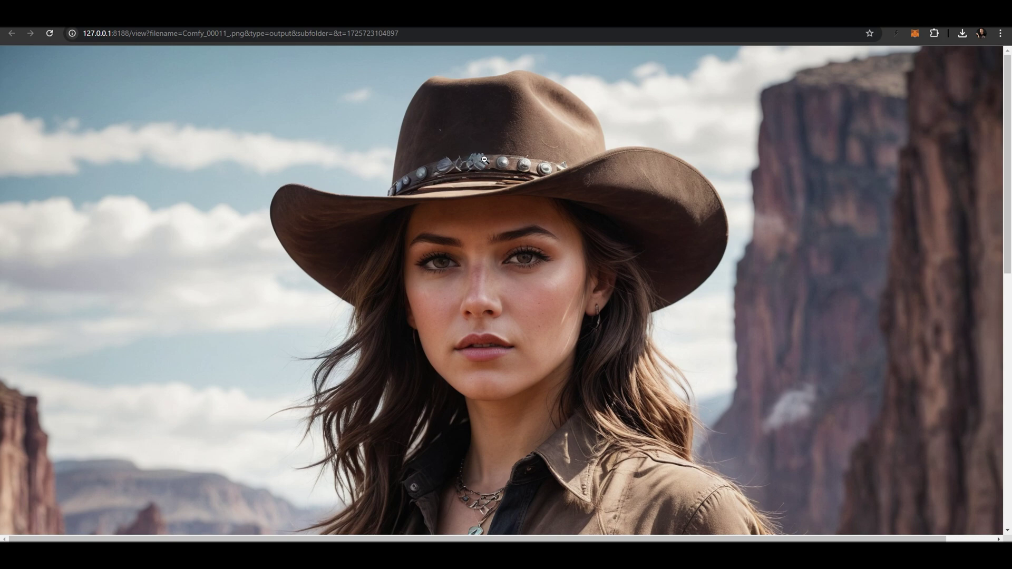
scroll(485, 159, "down", 10)
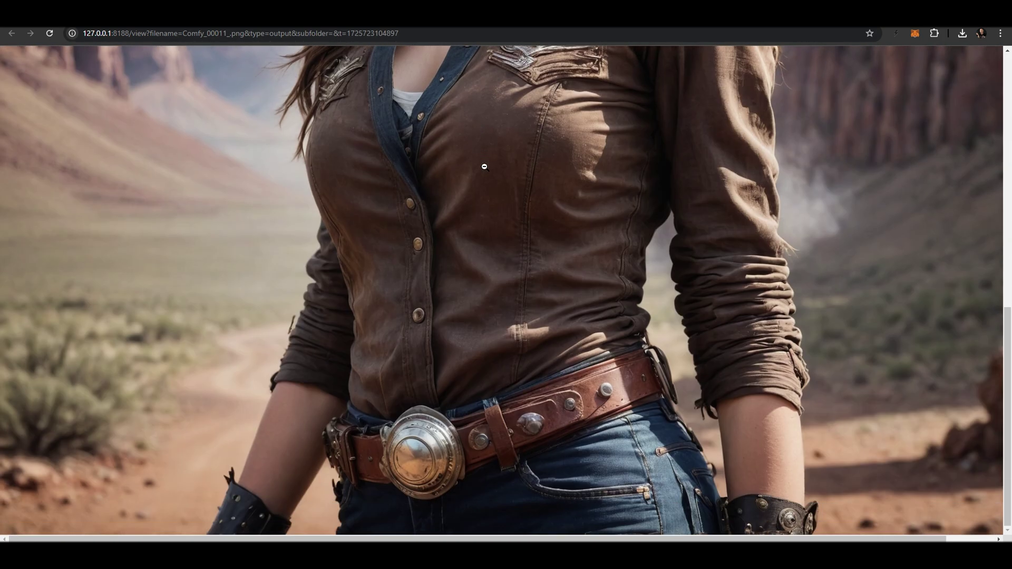
scroll(484, 167, "up", 10)
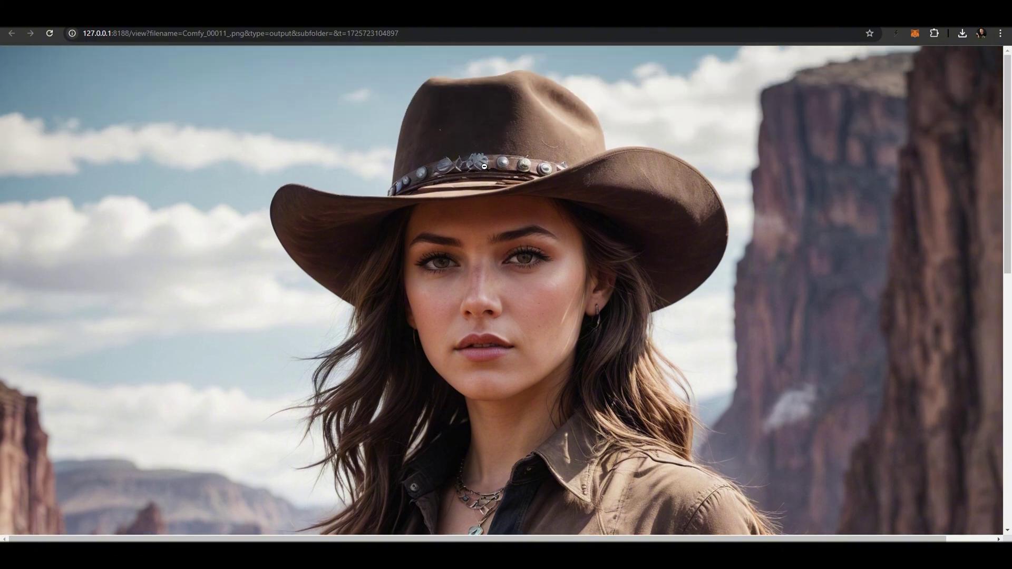
left_click(485, 166)
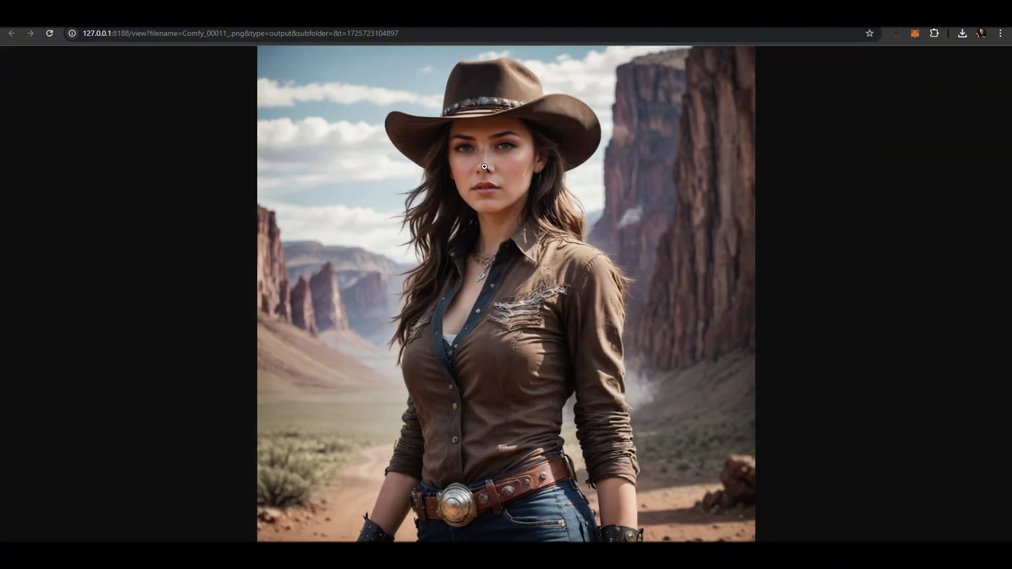
left_click(657, 542)
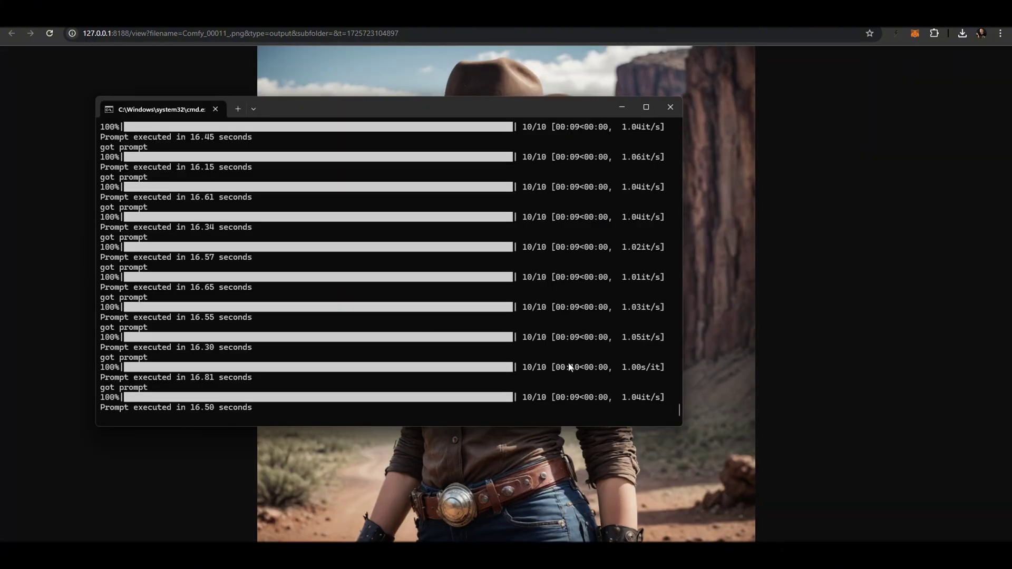
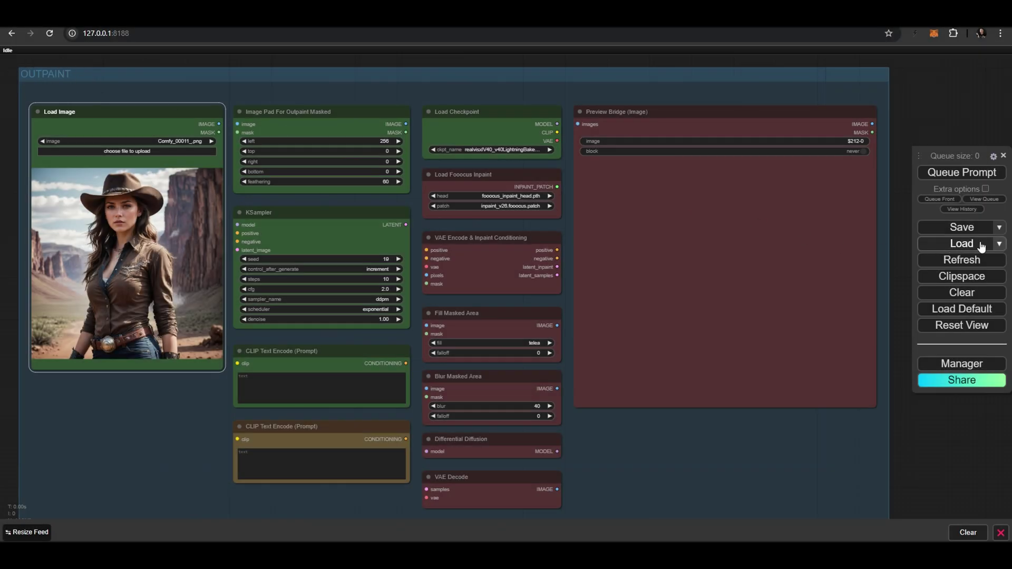
Step: Look through the list of saved workflow templates and close it with the OUTPAINT workflow kept open
left_click(999, 244)
scroll(942, 369, "down", 3)
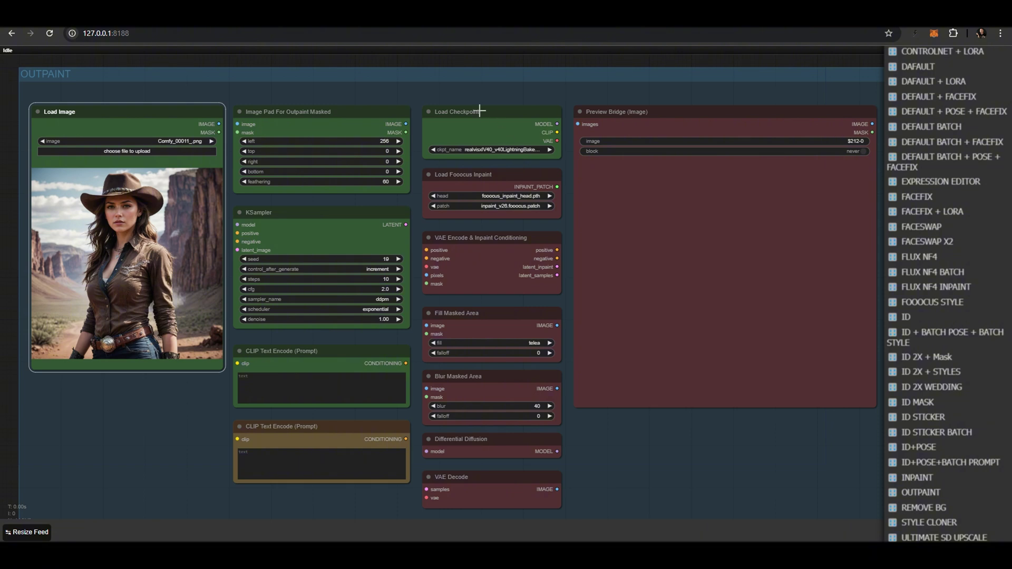
left_click(468, 90)
Step: Set the left padding of Image Pad For Outpaint Masked to 512 and run the outpaint on Comfy_00011_.png
left_click(330, 108)
scroll(329, 108, "up", 5)
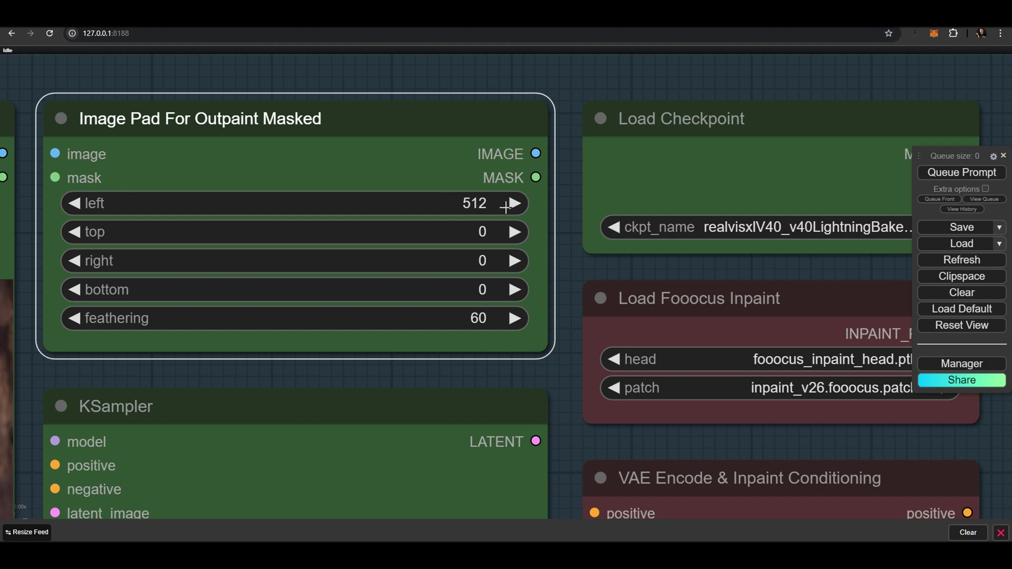
left_click(950, 177)
Step: Follow the outpaint run across the workflow and open the finished image enlarged to inspect the extended landscape
scroll(622, 138, "down", 7)
scroll(558, 95, "down", 1)
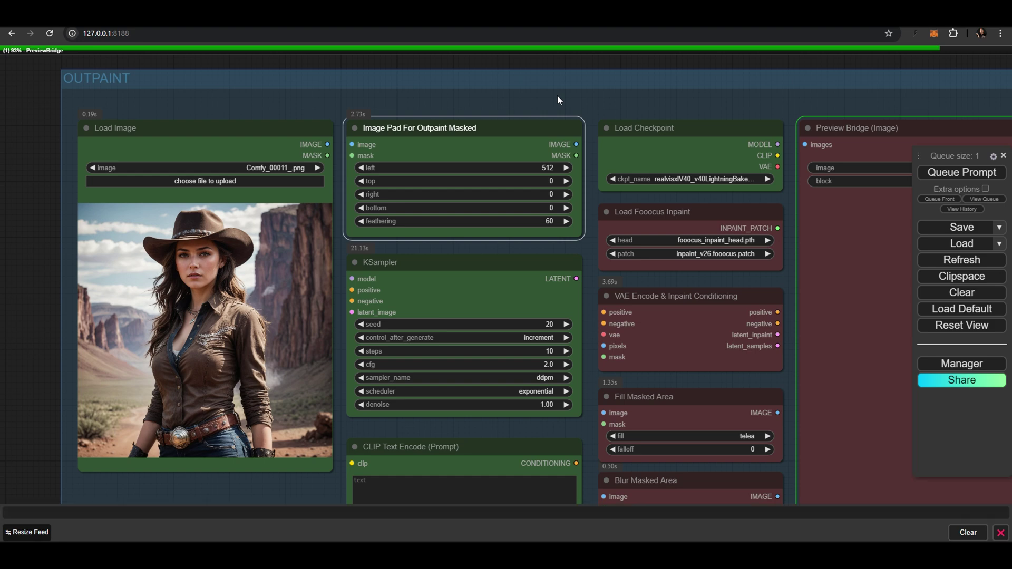
scroll(561, 93, "down", 3)
scroll(568, 93, "up", 2)
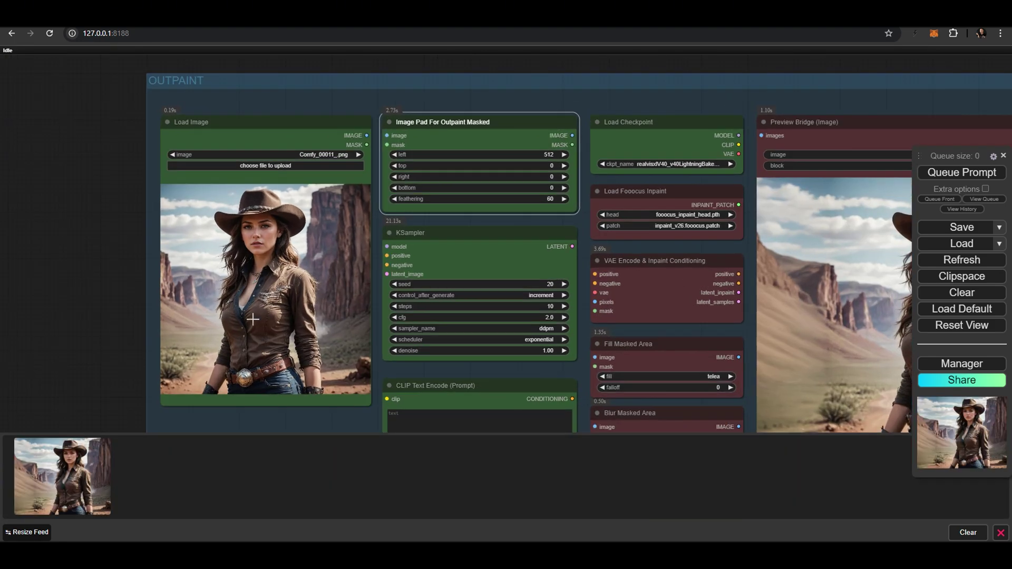
left_click(78, 481)
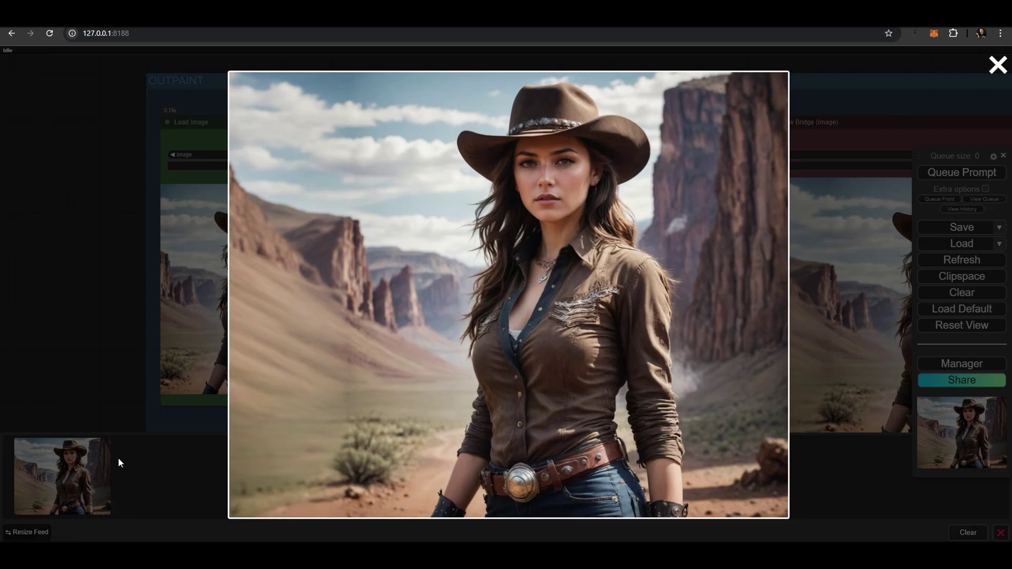
Step: Close the enlarged result and load the outpainted image PB-_temp_dihps_00001_.png into the Load Image node
left_click(123, 397)
left_click_drag(178, 390, 261, 280)
scroll(480, 148, "up", 7)
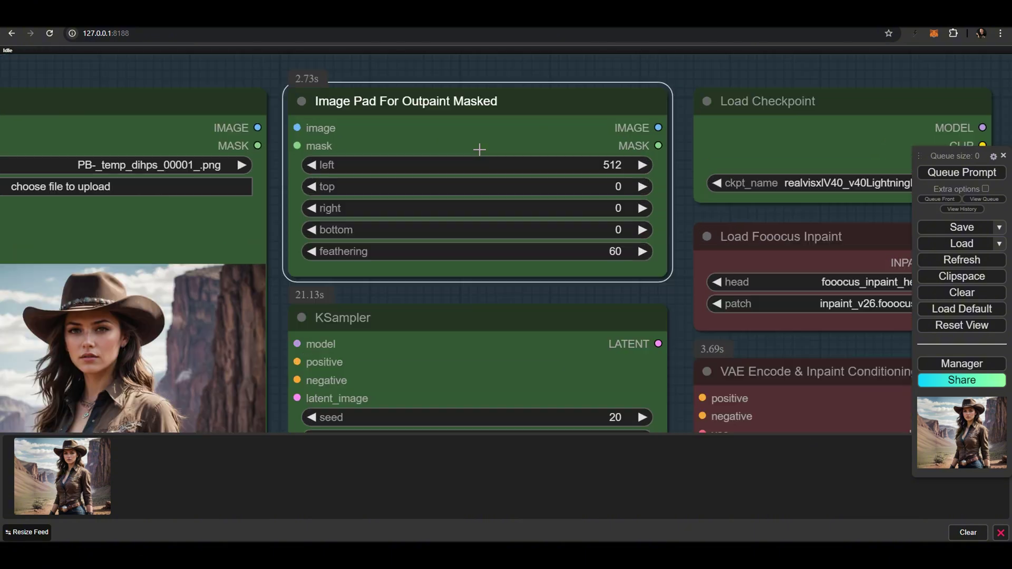
Step: Set the left padding of Image Pad For Outpaint Masked to 0 and the right padding to 512, and run the outpaint
left_click(613, 165)
type("0")
key("Return")
left_click(618, 208)
type("512")
key("Return")
left_click(967, 173)
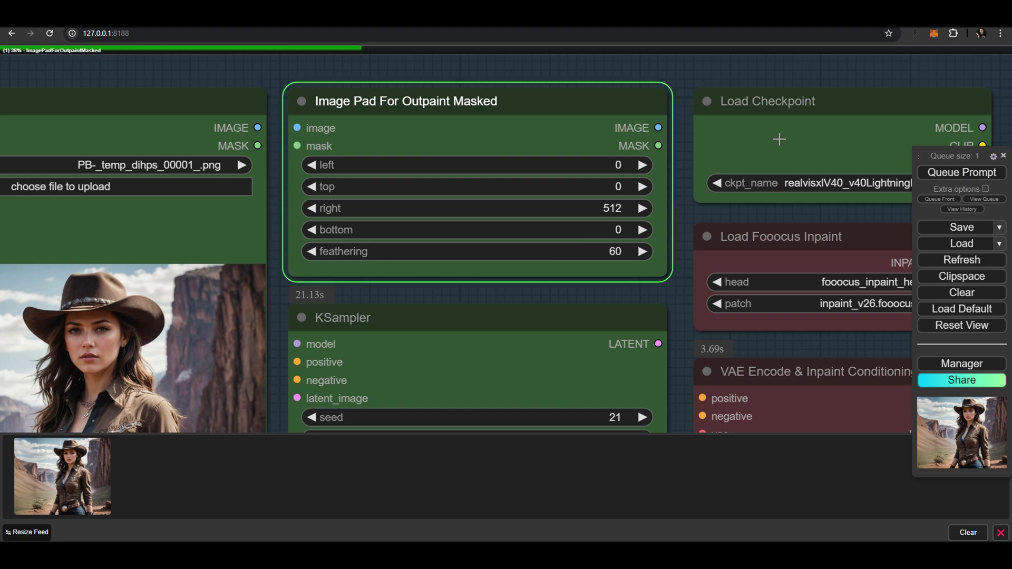
Step: Examine the left-extended portrait at full size from the hat down to the belt while the outpaint runs, and return to the workflow
scroll(657, 128, "down", 4)
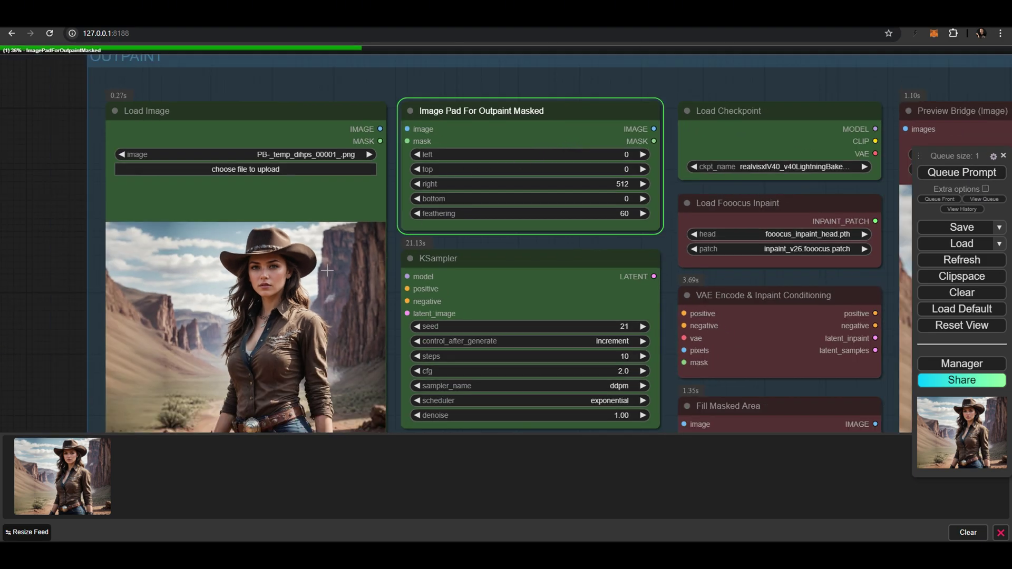
left_click(90, 458)
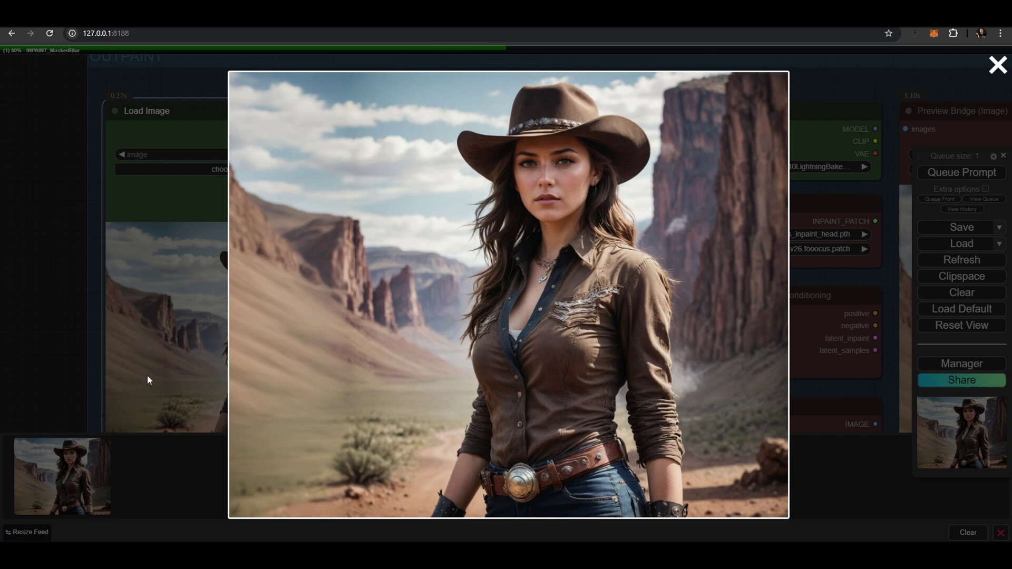
left_click(450, 229)
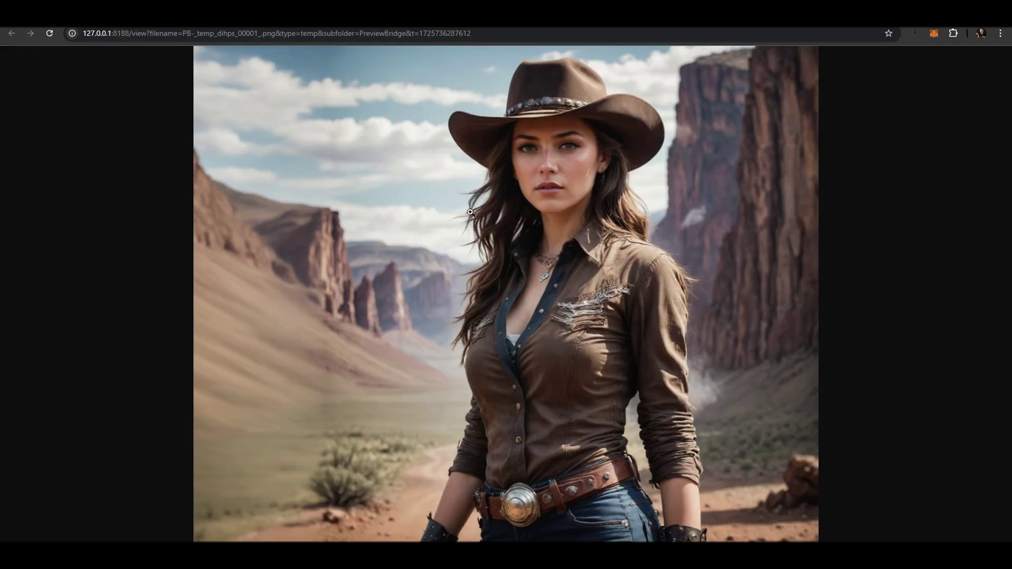
left_click(471, 213)
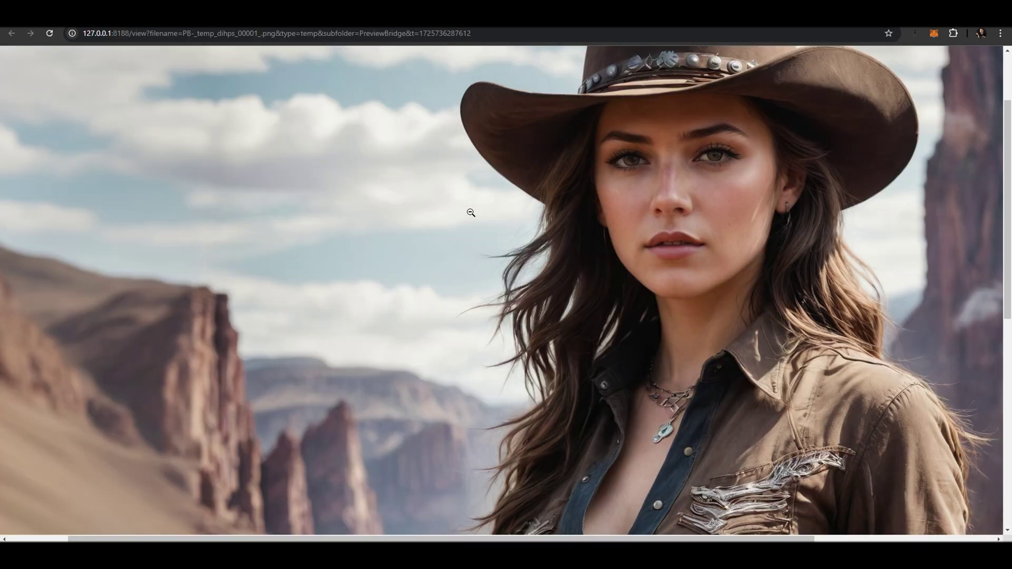
scroll(470, 213, "down", 8)
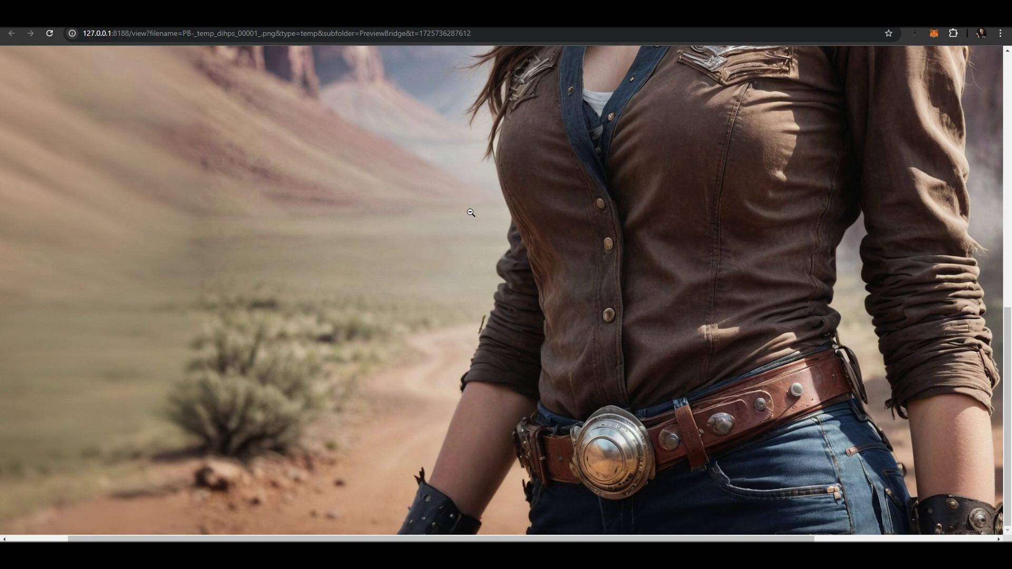
scroll(470, 213, "up", 8)
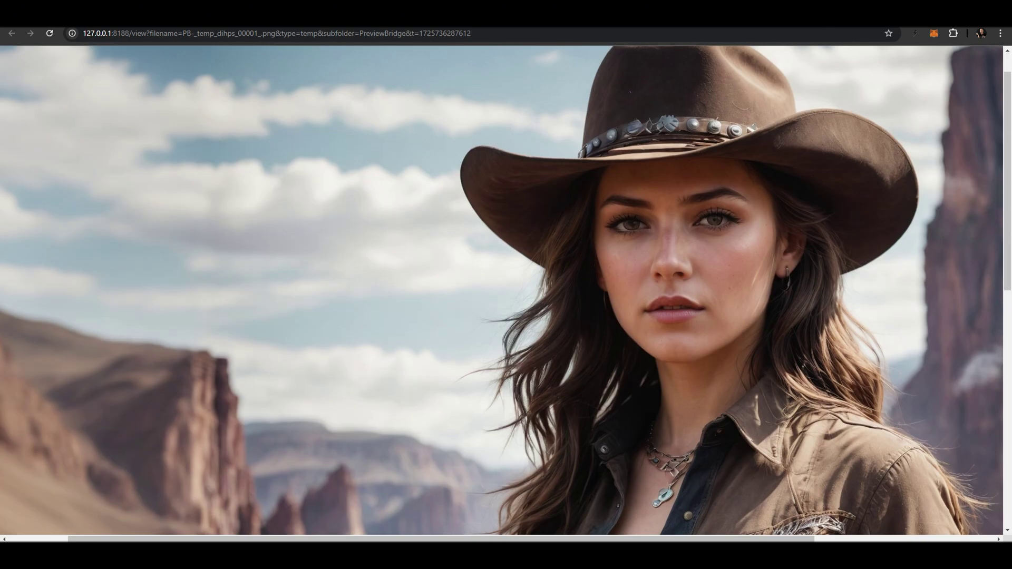
key("ctrl+w")
left_click(814, 81)
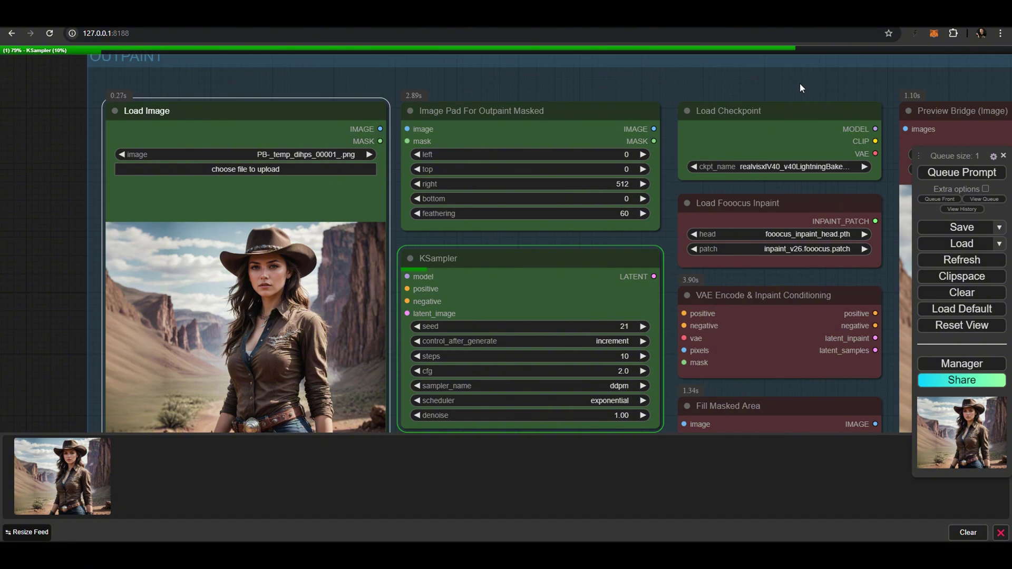
Step: Open the right-extended outpaint result at full size, inspect the face, shirt and canyon wall, and close the image page
scroll(799, 83, "down", 3)
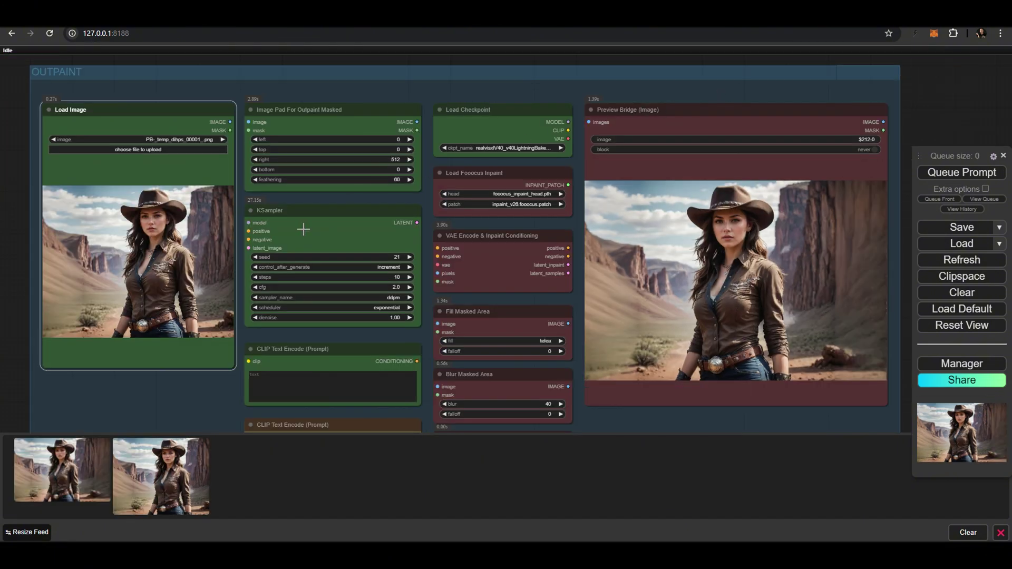
left_click(84, 451)
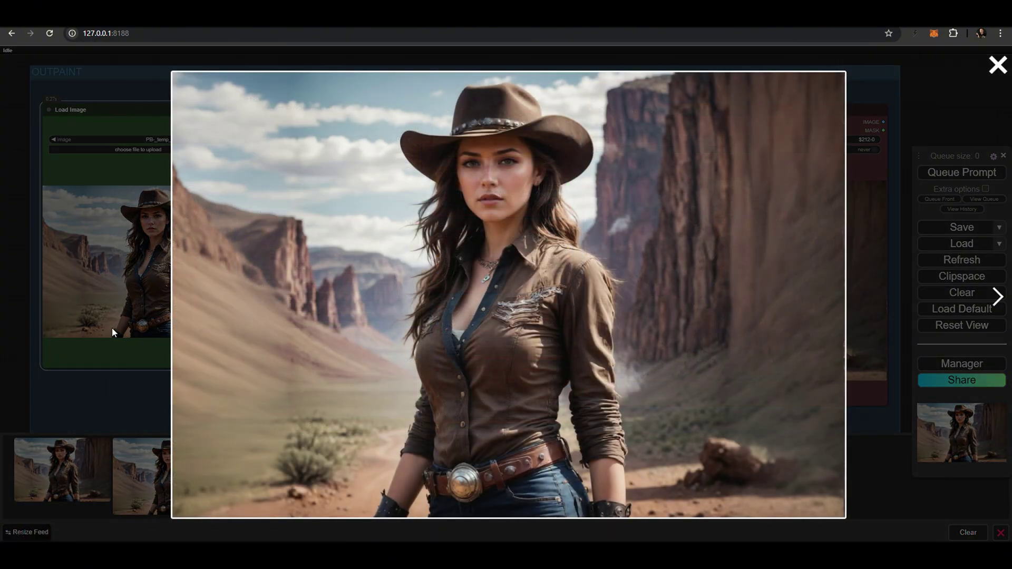
left_click(543, 159)
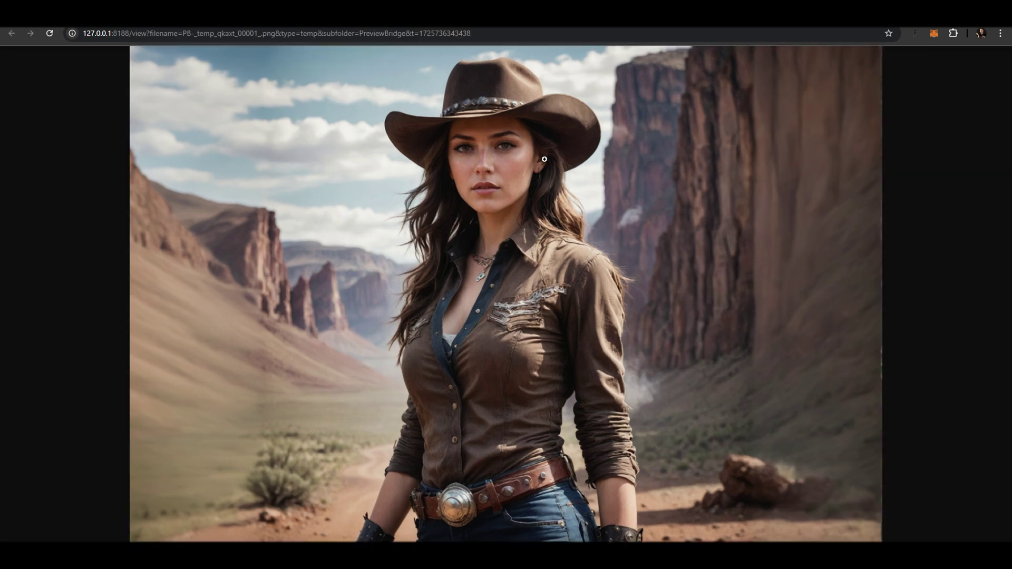
left_click(519, 160)
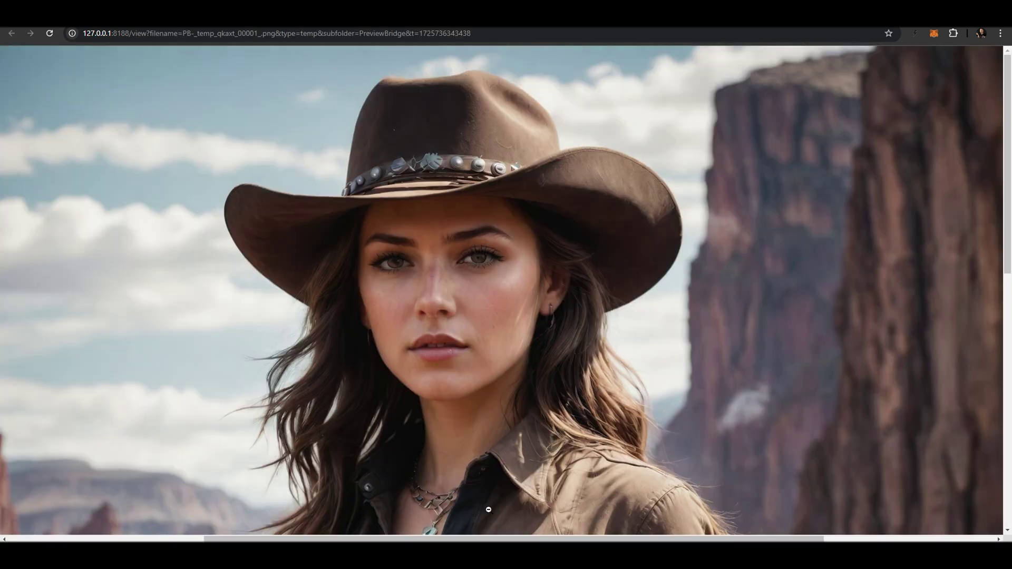
mouse_move(450, 539)
left_mouse_down()
mouse_move(698, 527)
mouse_move(253, 536)
mouse_move(669, 519)
mouse_move(460, 525)
left_mouse_up()
scroll(493, 400, "down", 7)
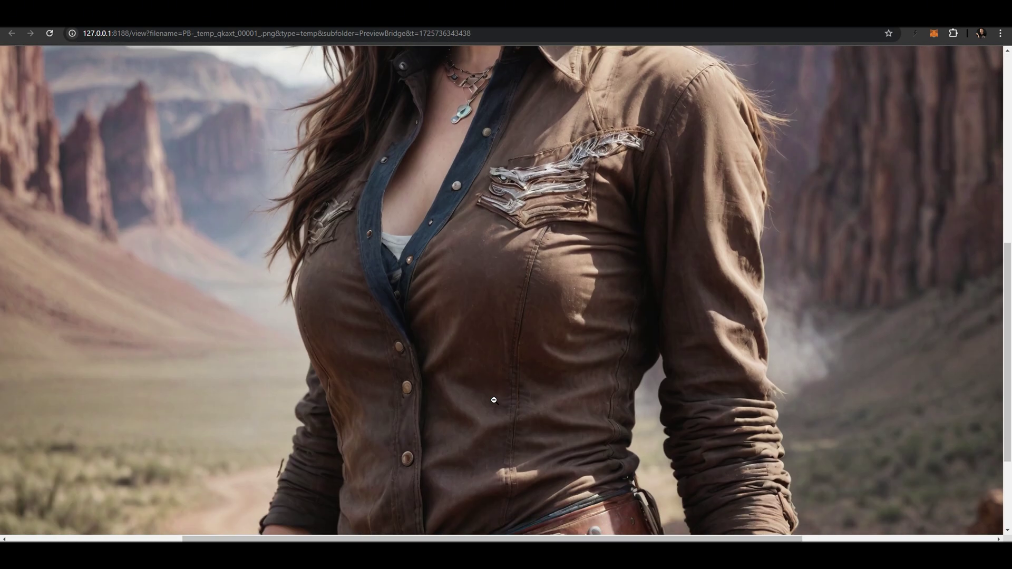
left_click(494, 400)
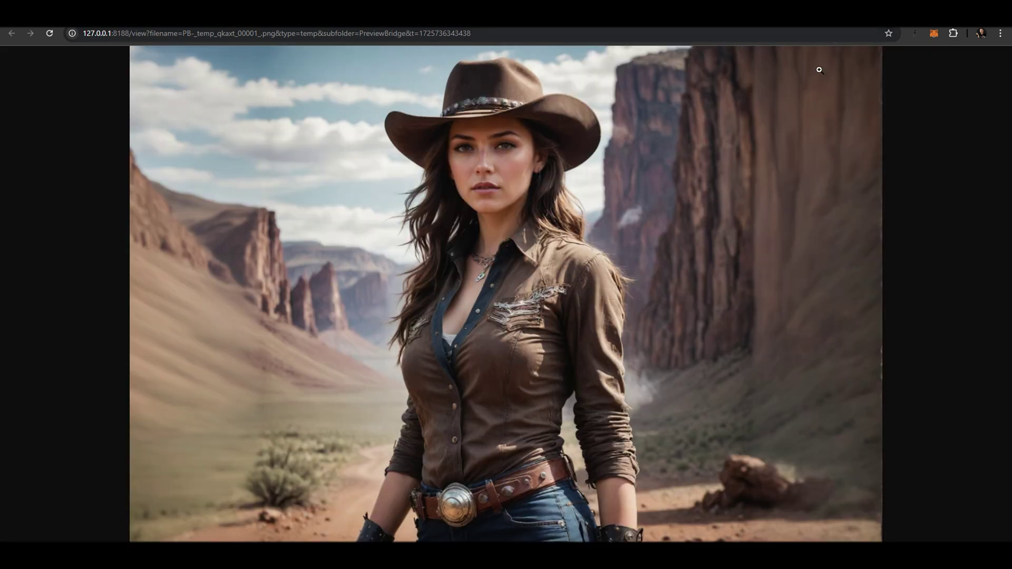
key("ctrl+w")
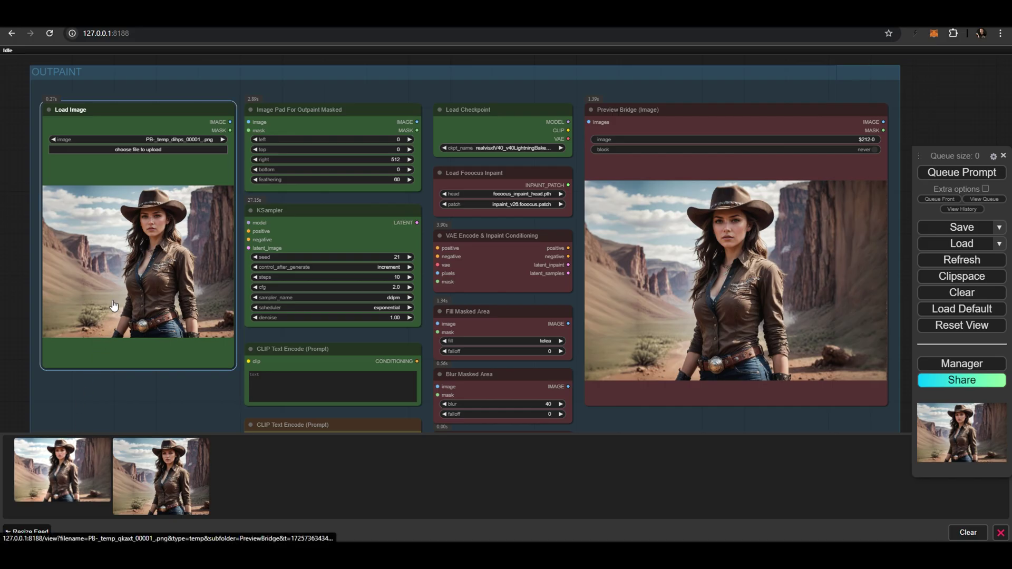
Step: Load the right-extended result PB-_temp_qkaxt_00001_.png into the Load Image node and set the right padding to 0
left_click_drag(113, 305, 113, 305)
scroll(392, 129, "up", 5)
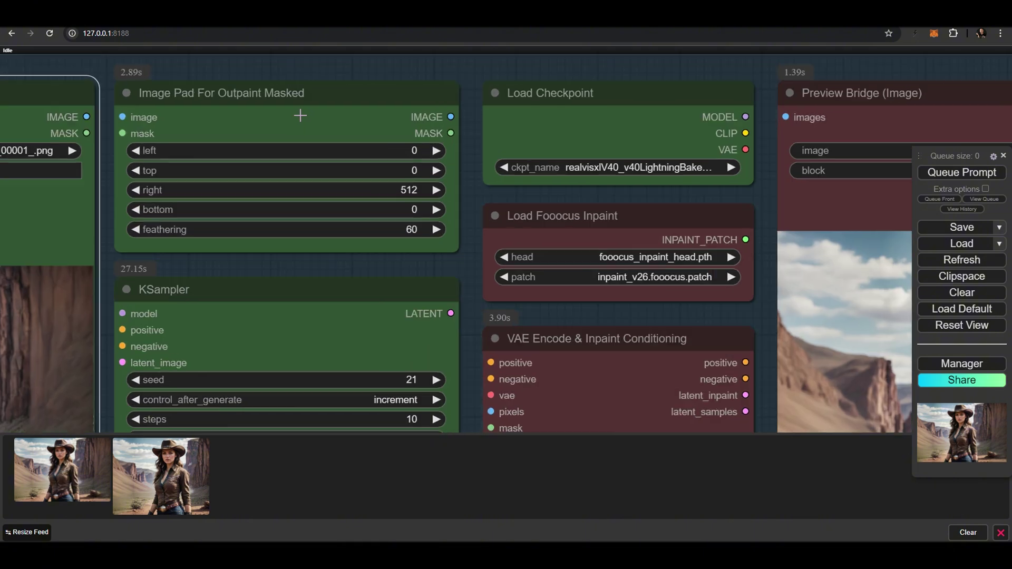
left_click(445, 215)
left_click(446, 214)
type("0")
key("Return")
Step: Set the top padding of Image Pad For Outpaint Masked to 512 and run the outpaint
left_click(452, 188)
type("512")
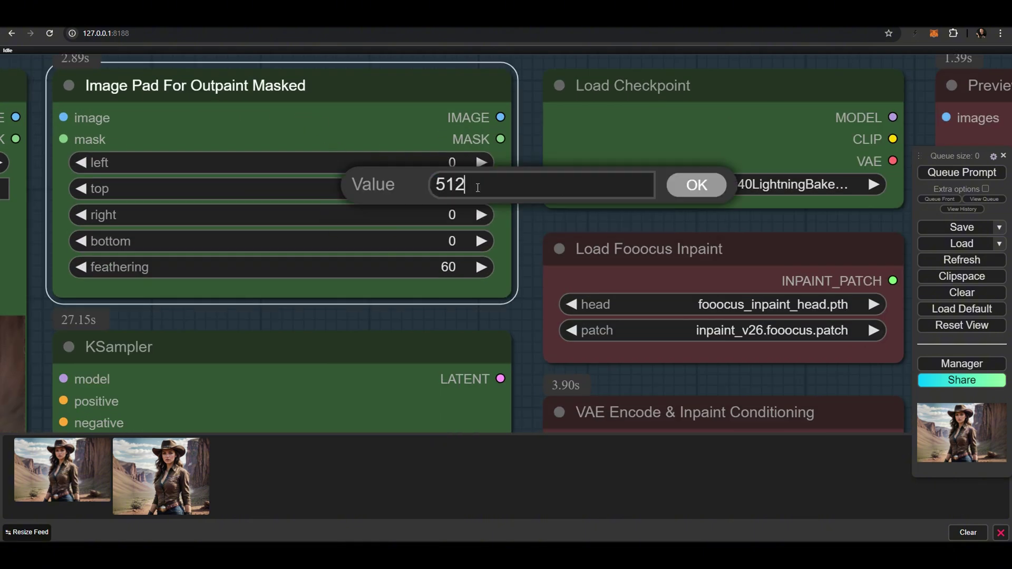
left_click(712, 188)
left_click(971, 174)
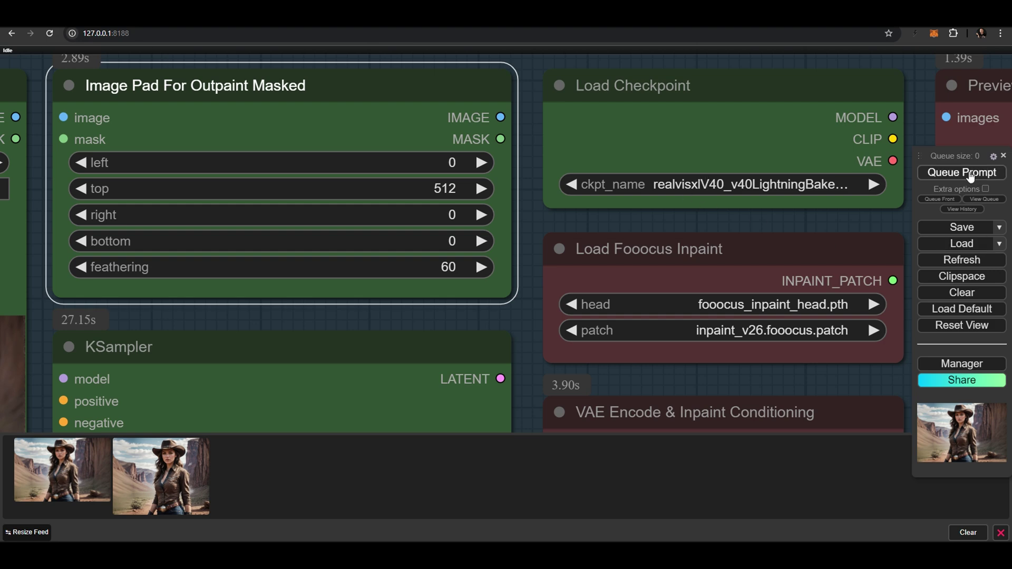
Step: Open the top-extended outpaint result at full size, examine it from the sky down to the belt, and close the image views
scroll(321, 243, "down", 10)
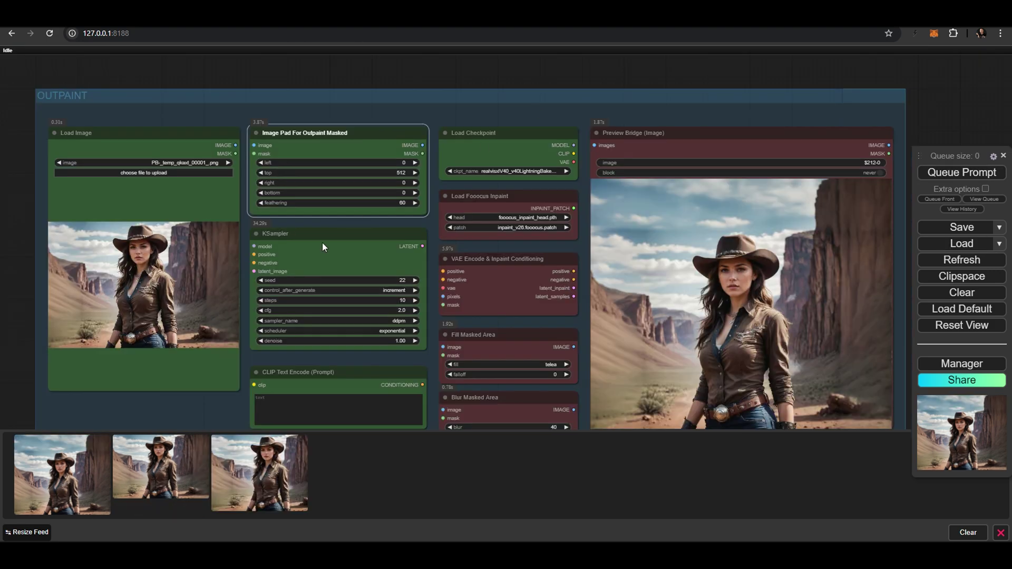
left_click(62, 466)
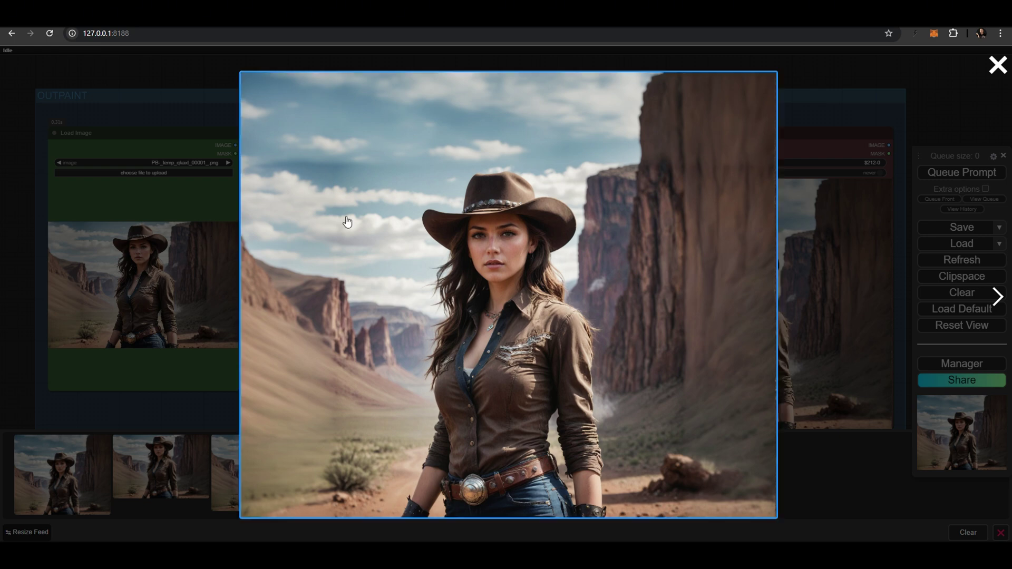
left_click(529, 185)
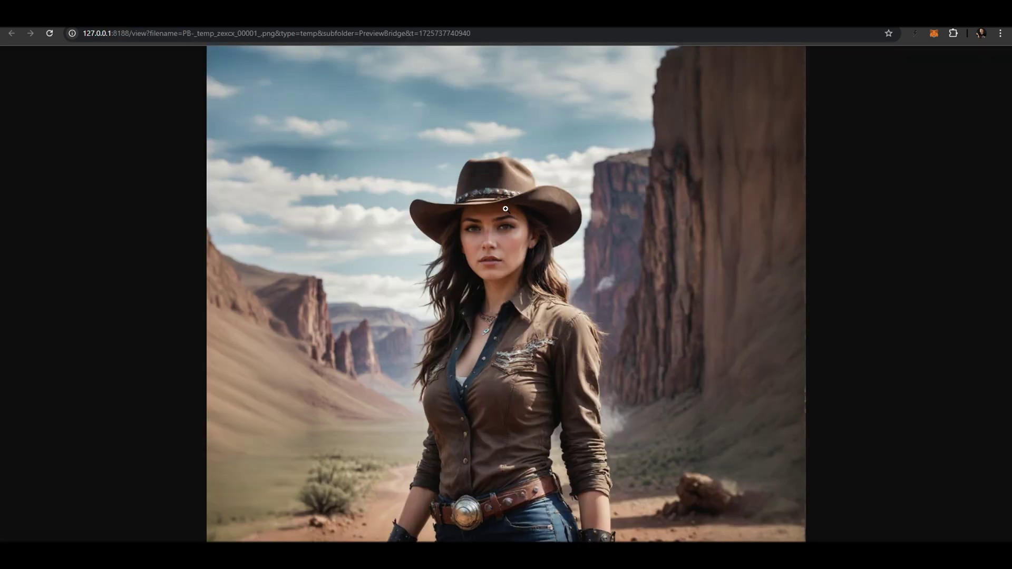
left_click(505, 210)
scroll(507, 209, "up", 3)
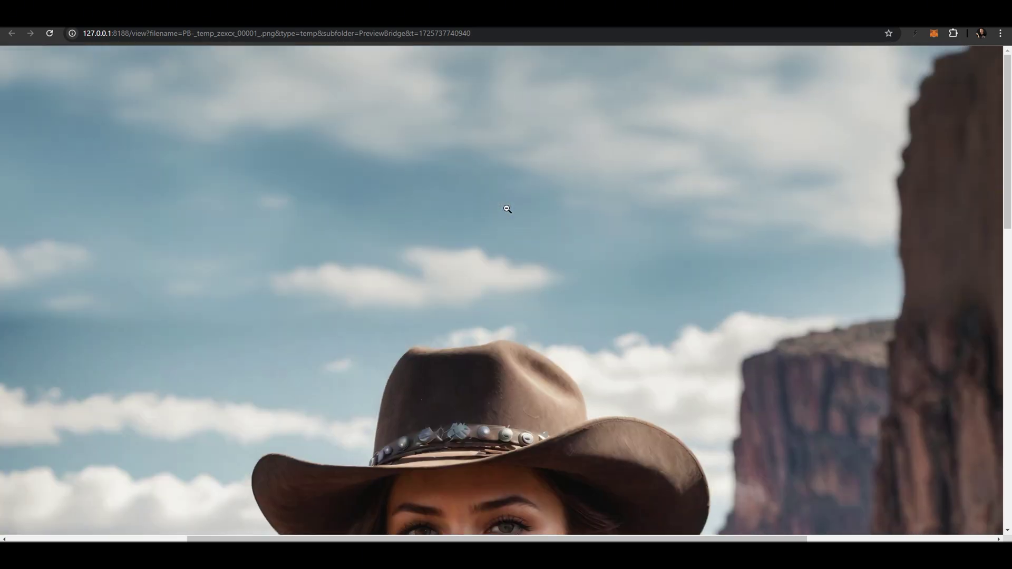
scroll(507, 209, "down", 12)
scroll(507, 209, "up", 4)
left_click(507, 207)
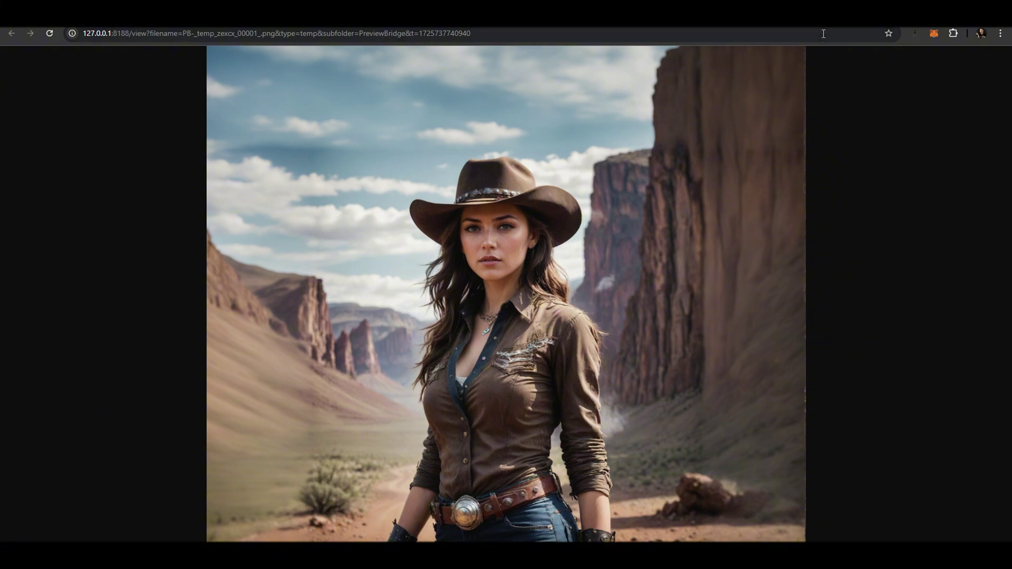
key("ctrl+w")
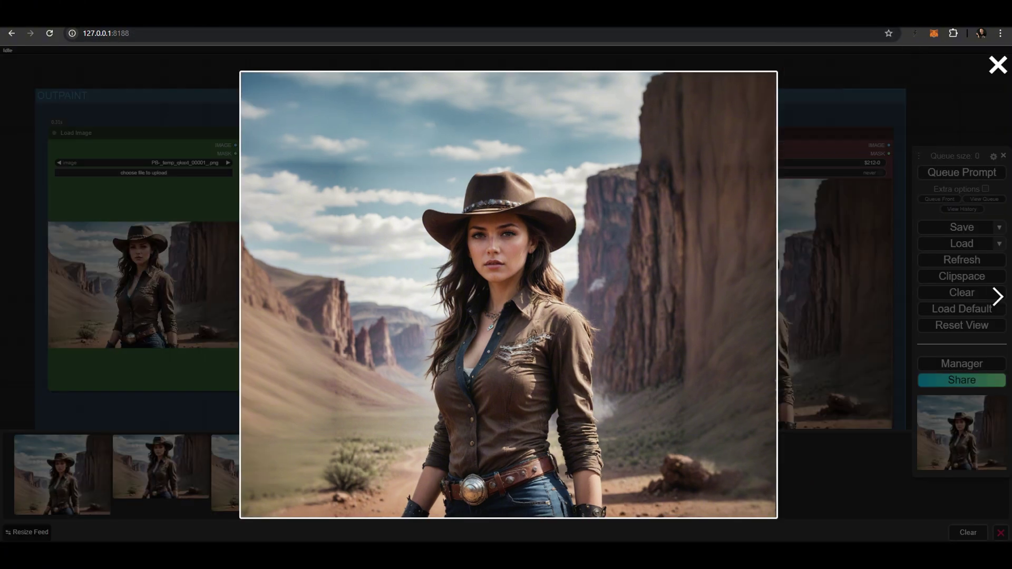
left_click(817, 68)
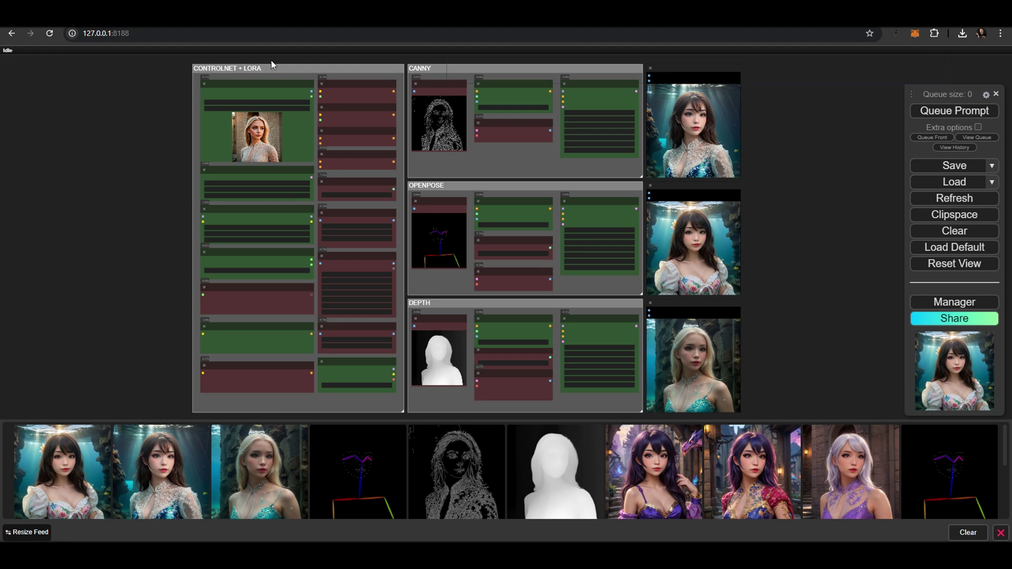
Step: Load the CONTROLNET + LORA workflow from the saved workflow templates
left_click(991, 182)
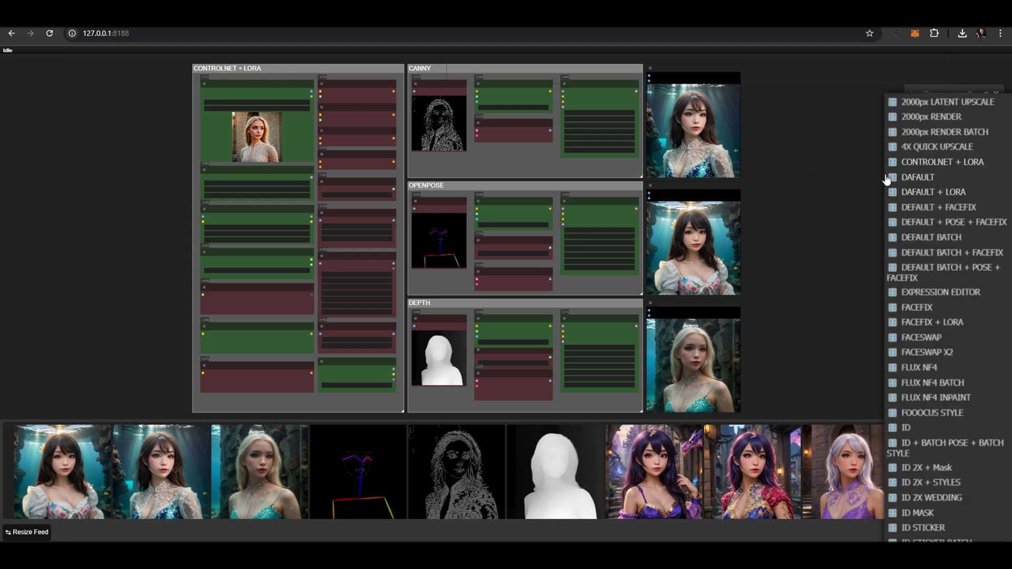
left_click(942, 161)
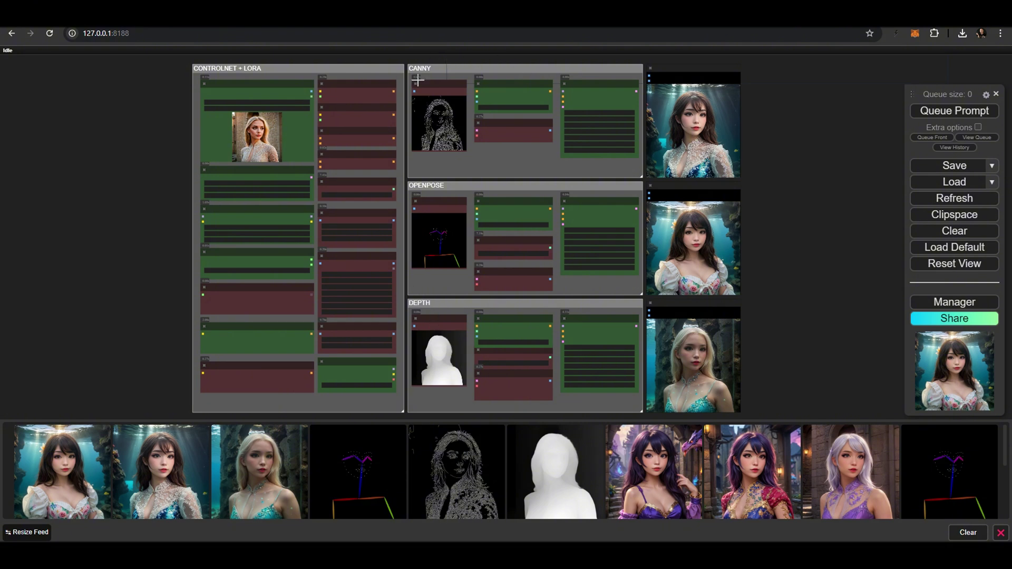
Step: Compare the Depth, OpenPose and Canny results with the source portrait in the Image Comparer nodes
scroll(656, 106, "up", 13)
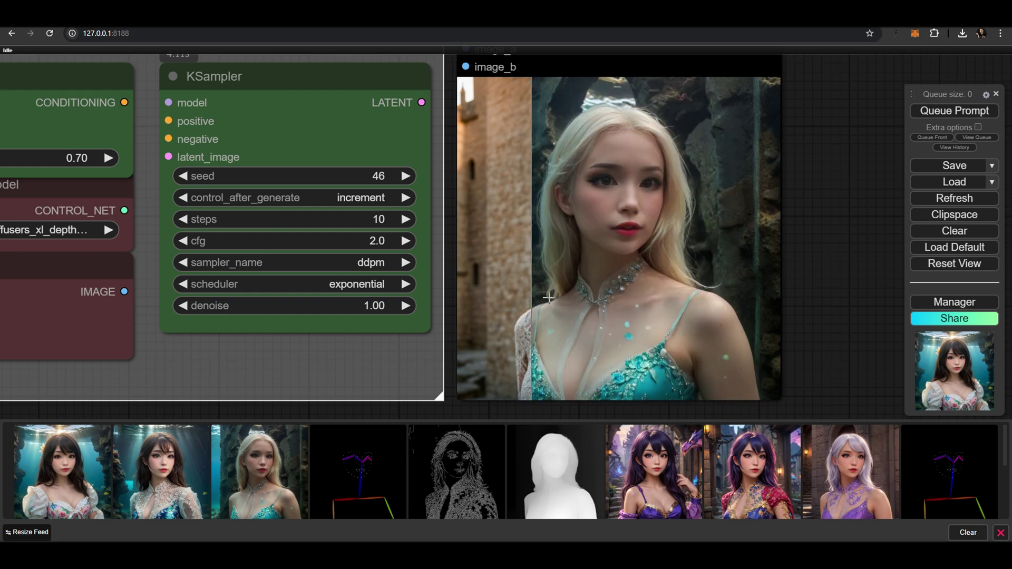
scroll(808, 211, "up", 5)
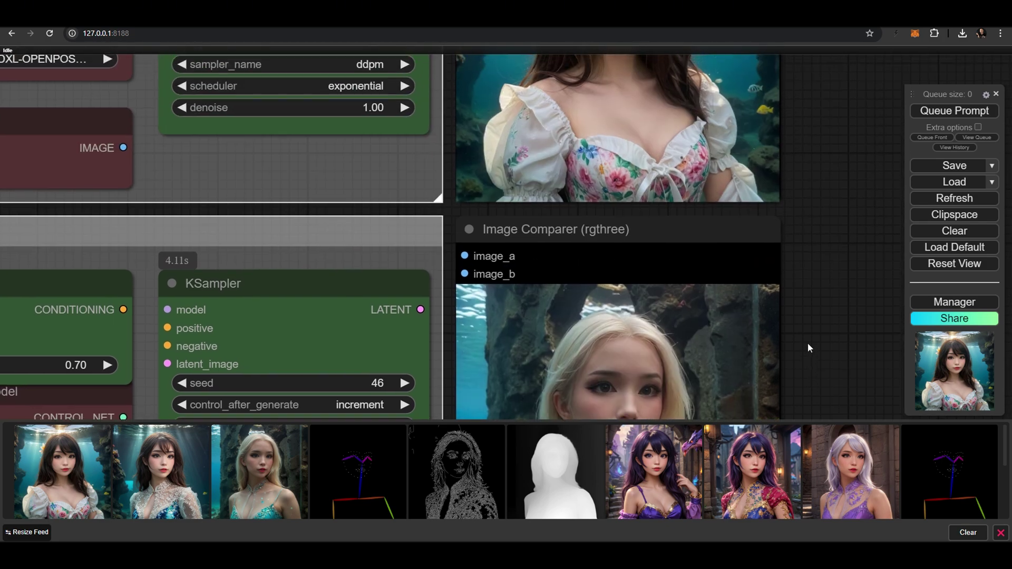
scroll(811, 213, "down", 5)
scroll(810, 135, "up", 6)
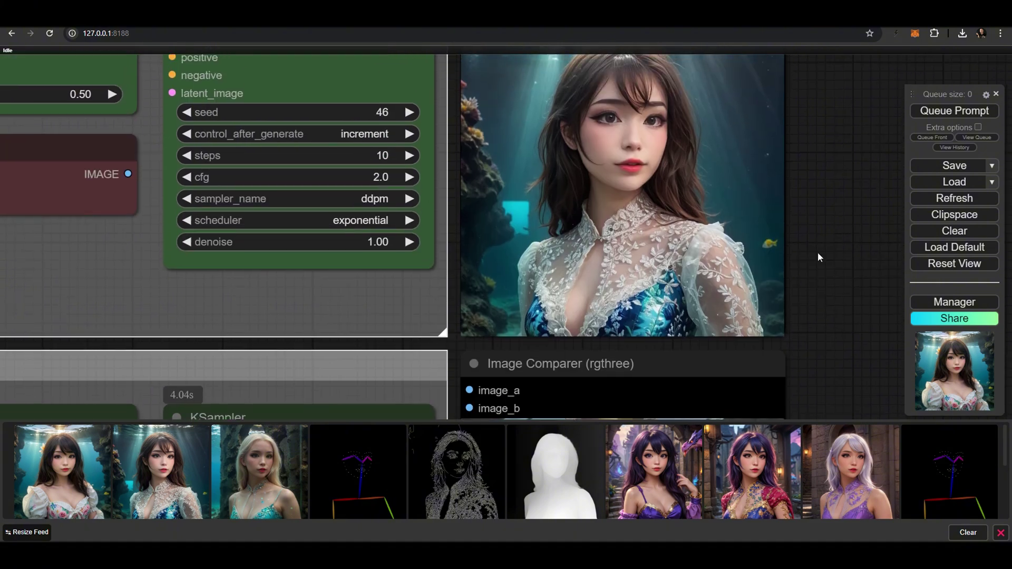
scroll(814, 276, "down", 6)
scroll(117, 239, "down", 5)
Step: Examine the Photography | Underwater style settings and select the whole prompt text in the U-NAI Get Text node
scroll(119, 236, "up", 5)
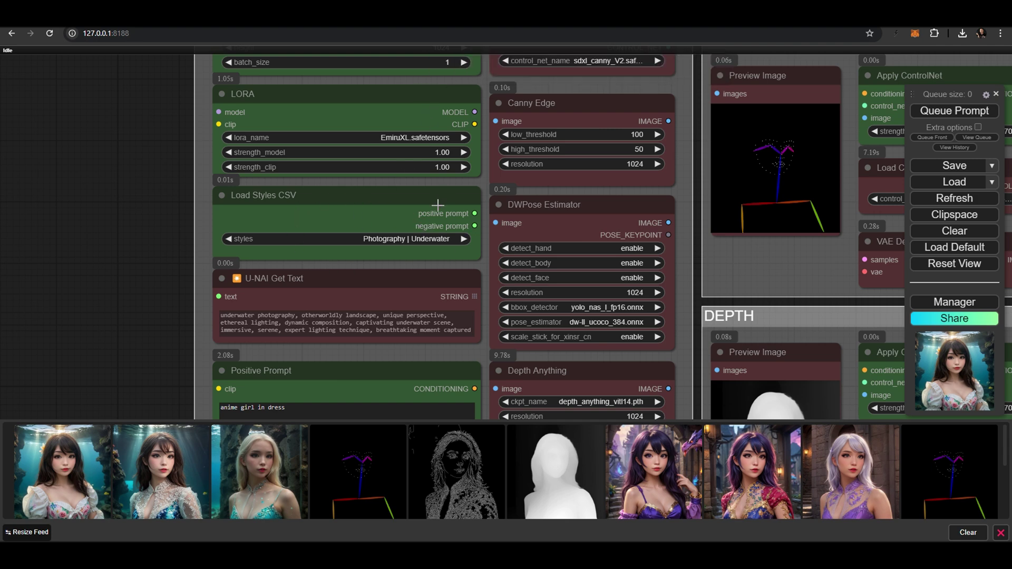
left_click_drag(153, 323, 135, 211)
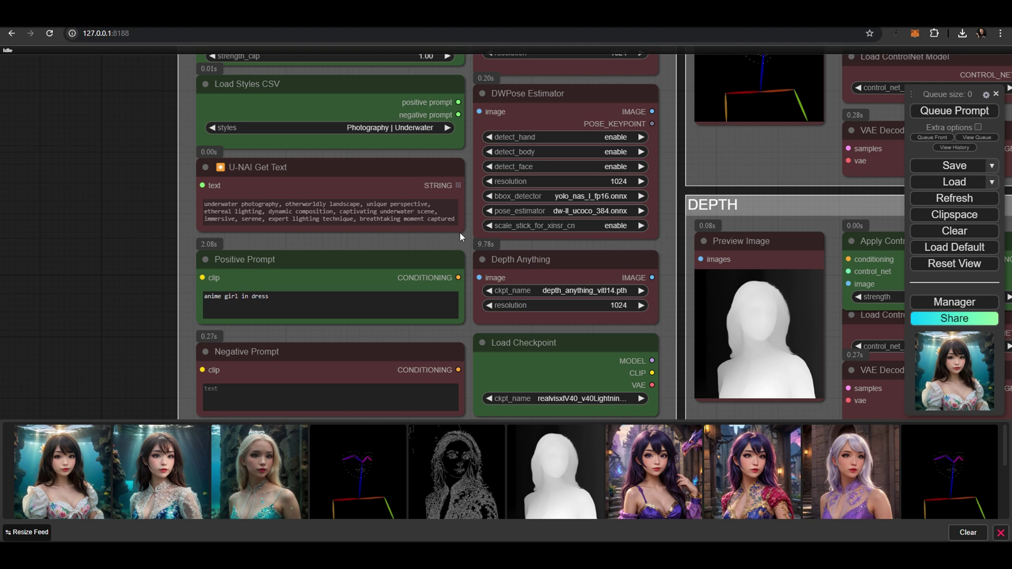
left_click_drag(458, 228, 461, 239)
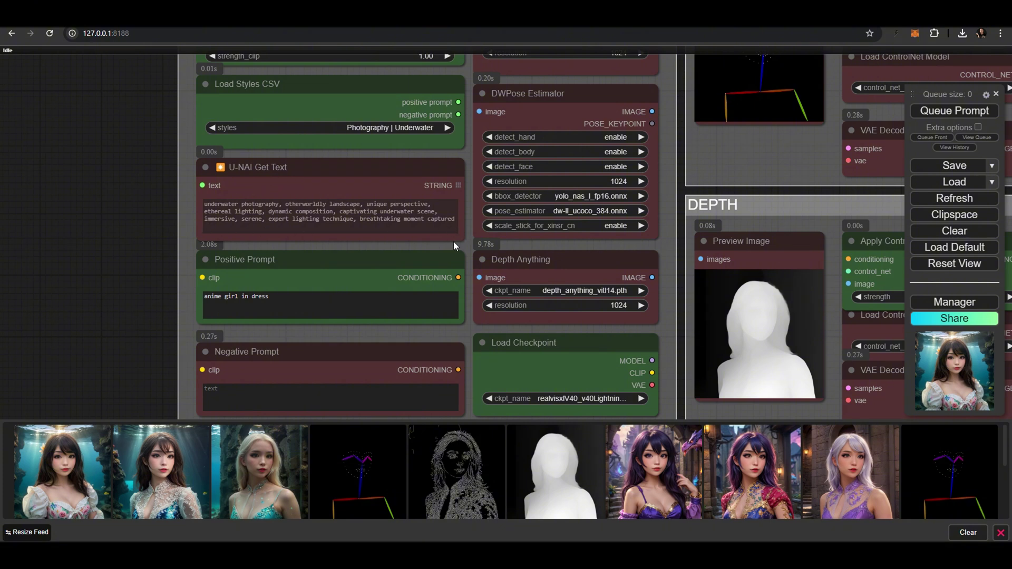
left_click_drag(455, 224, 196, 204)
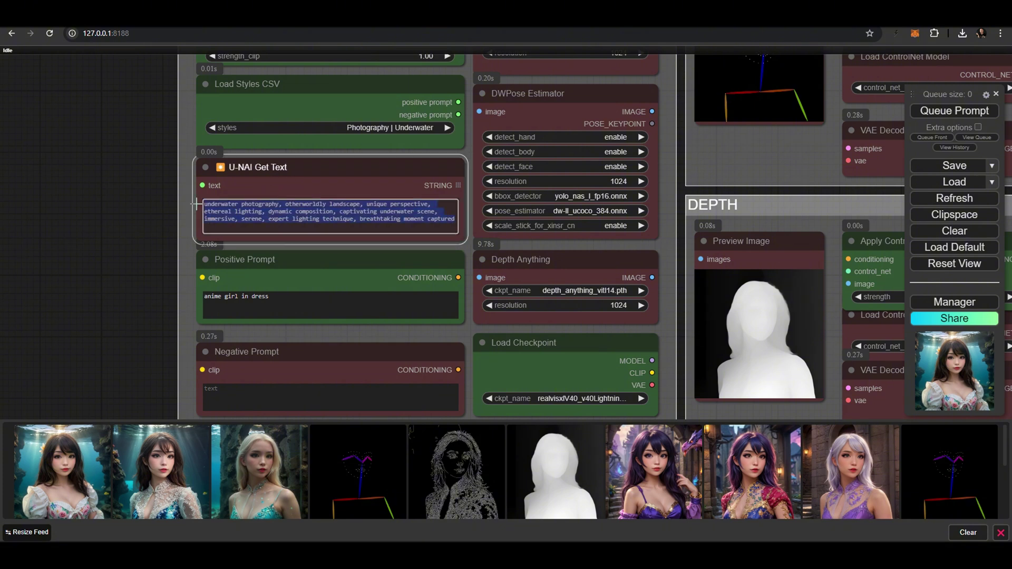
Step: Page through the underwater and fantasy portraits and their OpenPose, Canny and Depth maps at enlarged size from the image feed
left_click(89, 450)
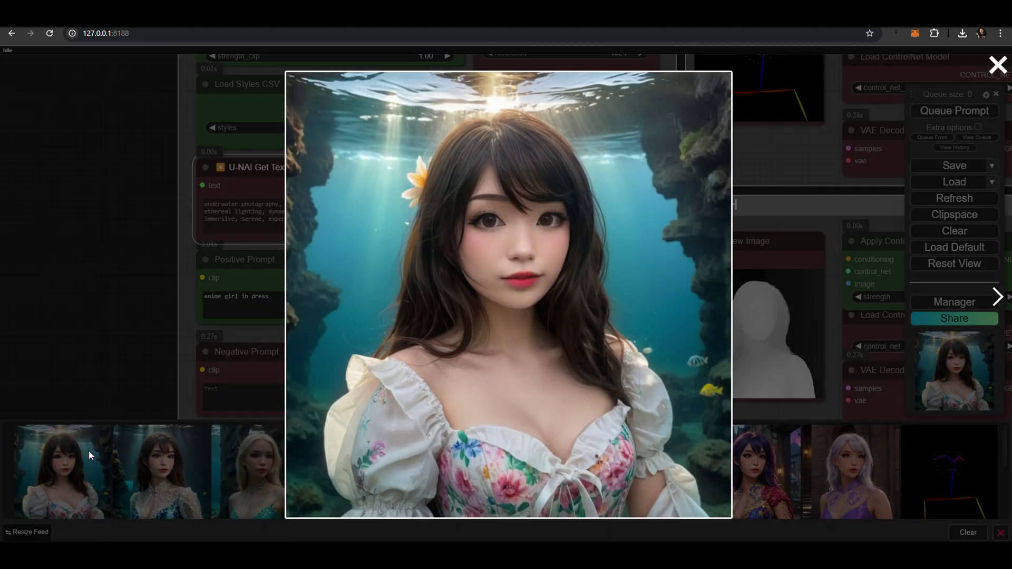
key("Right")
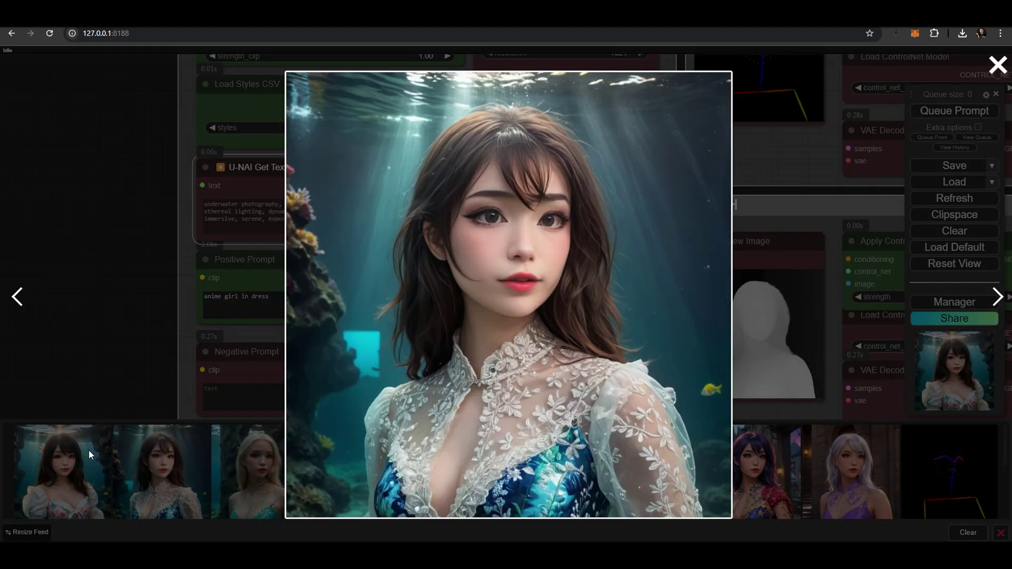
key("Right")
key("Right")
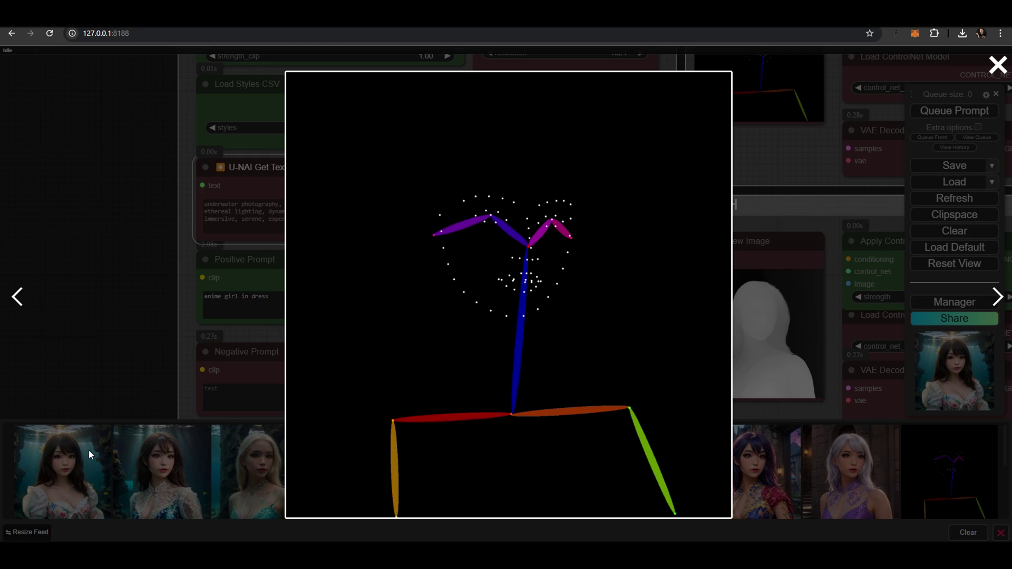
key("Right")
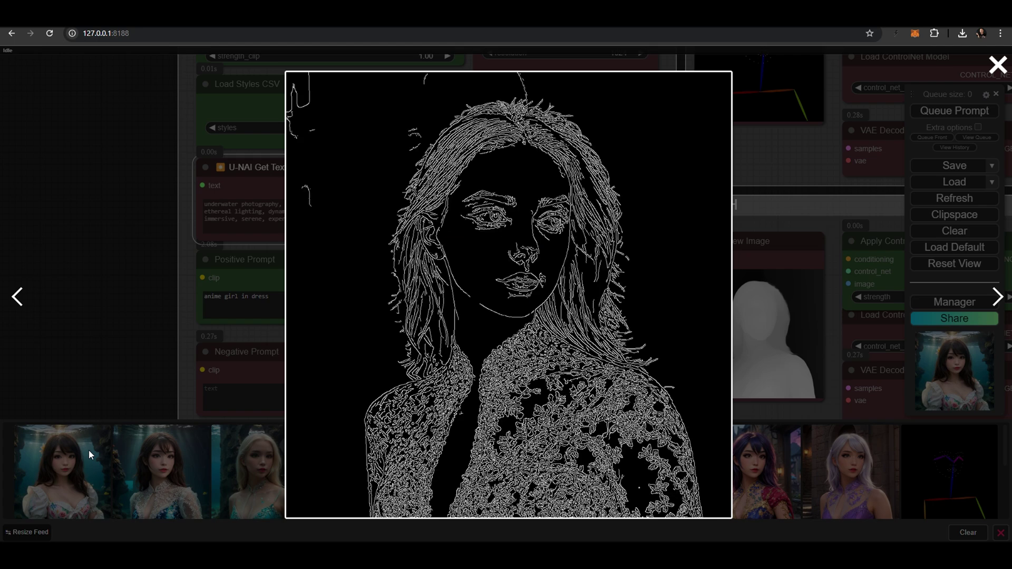
key("Right")
key("Right")
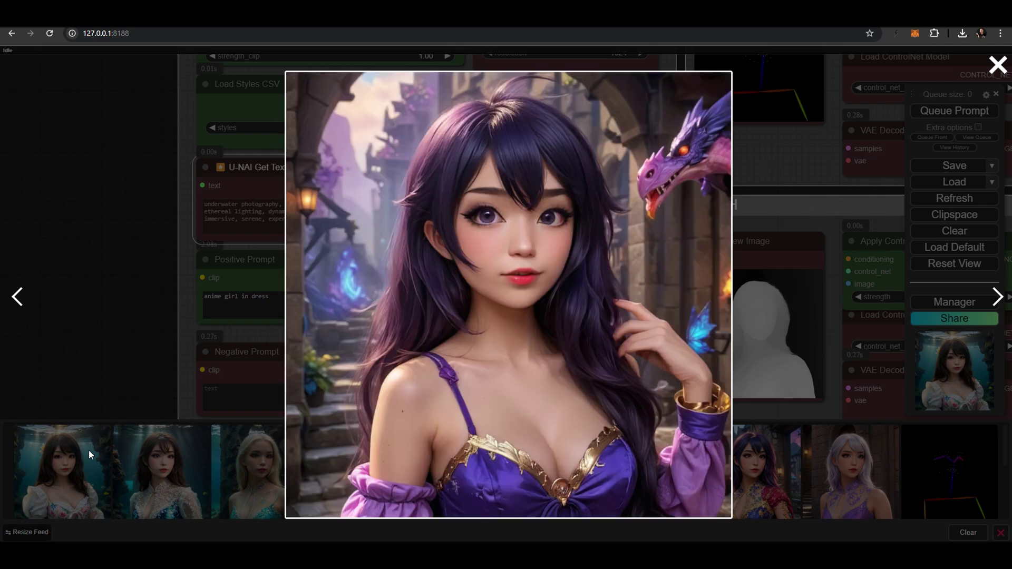
key("Right")
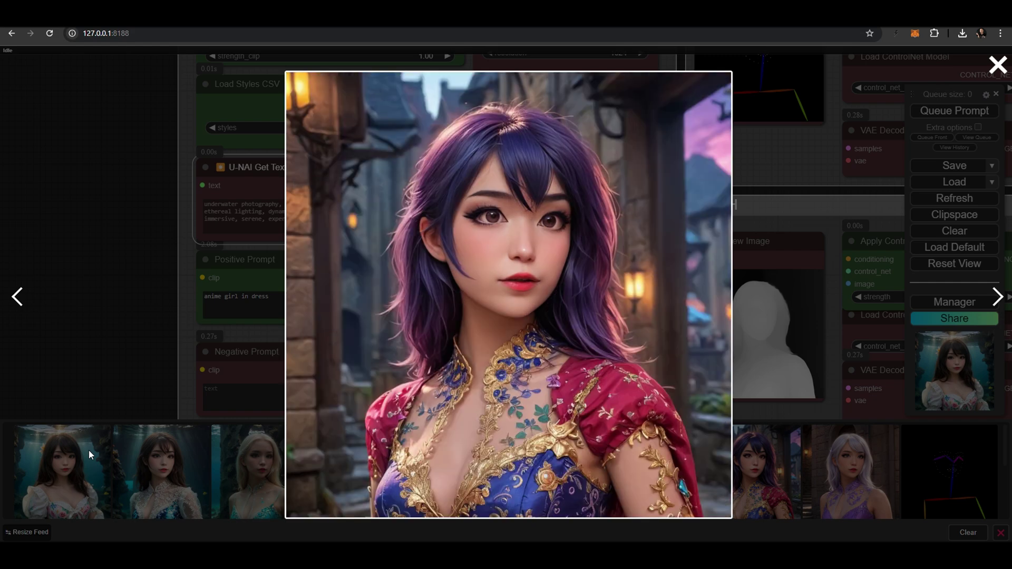
key("Left")
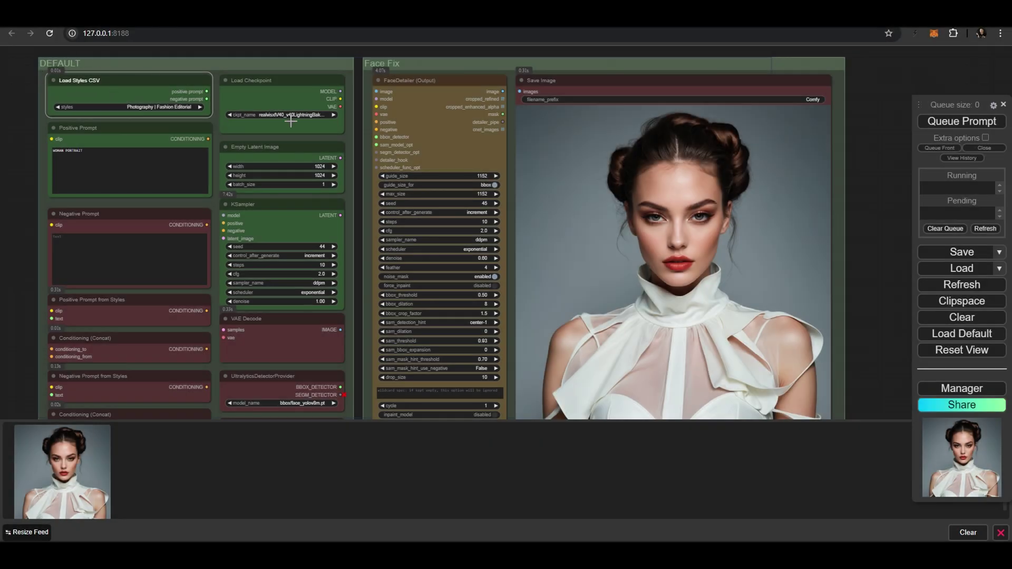
Step: Look through the list of saved workflow templates and close it without loading one
left_click(999, 269)
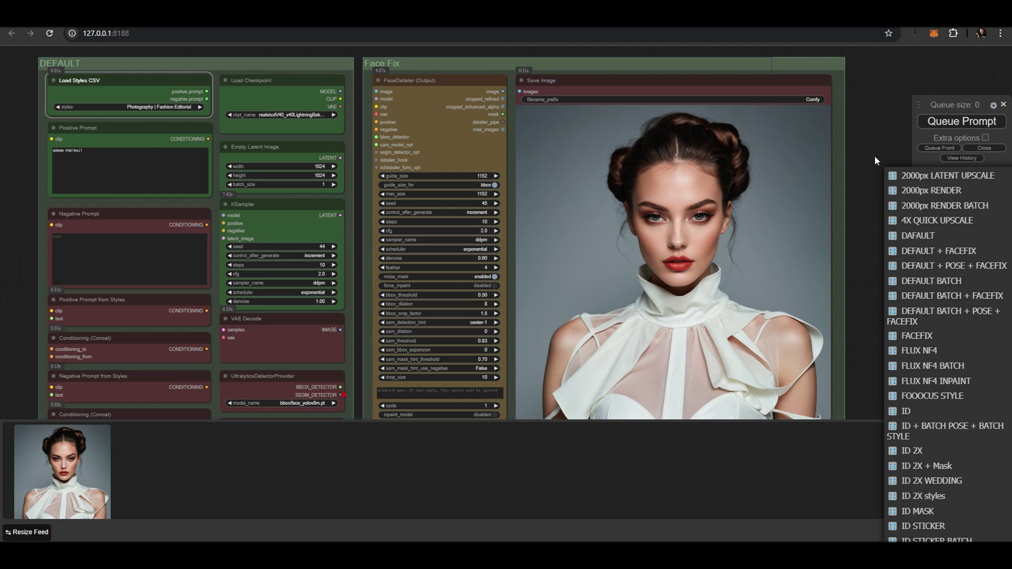
left_click(865, 140)
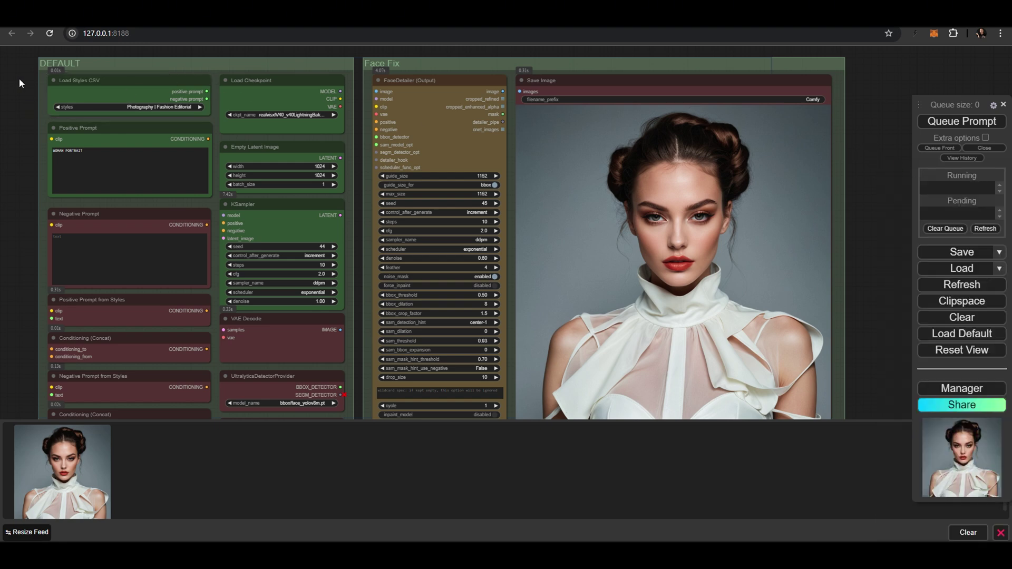
Step: Set the Load Styles CSV style to Photography | Experimental and queue the prompt
scroll(19, 71, "up", 6)
left_click_drag(22, 68, 31, 152)
scroll(31, 152, "up", 1)
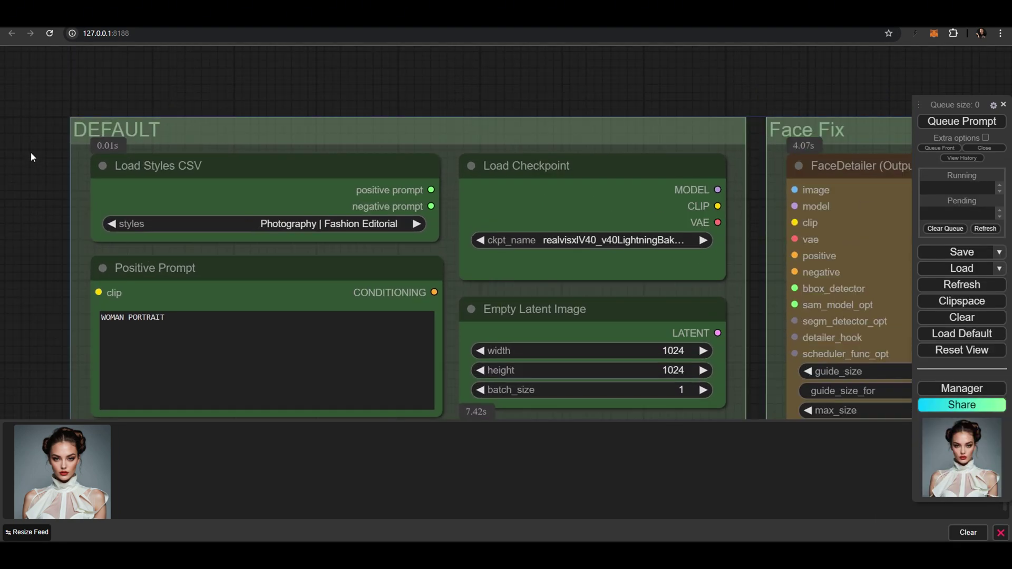
scroll(31, 157, "up", 1)
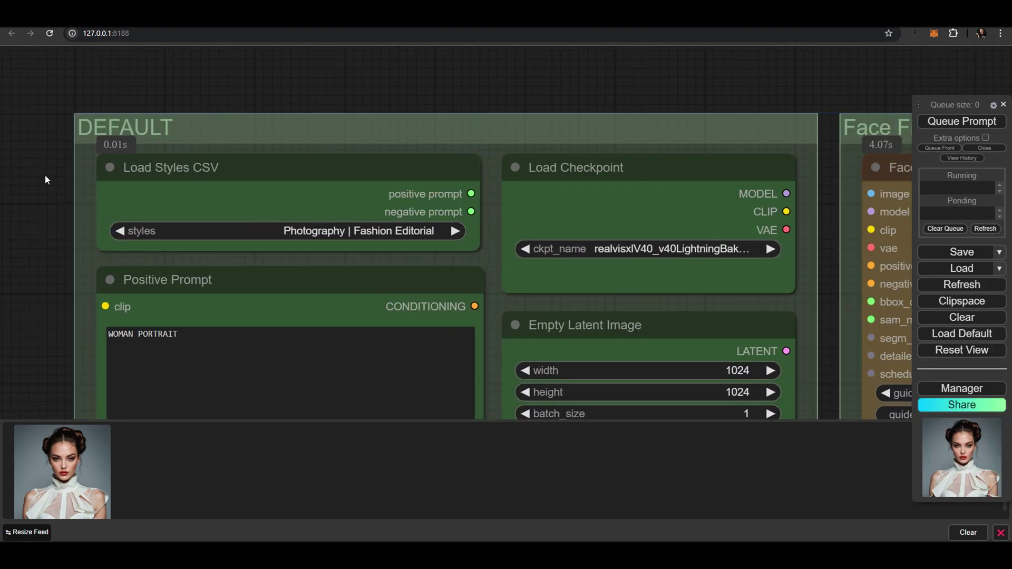
left_click(341, 227)
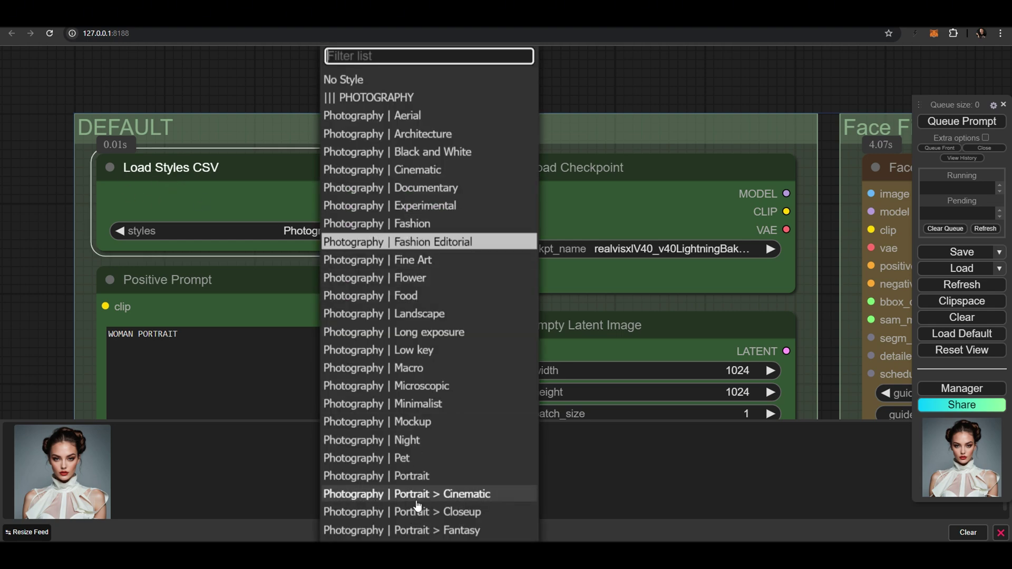
left_click(442, 208)
scroll(441, 208, "down", 12)
left_click_drag(482, 219, 618, 90)
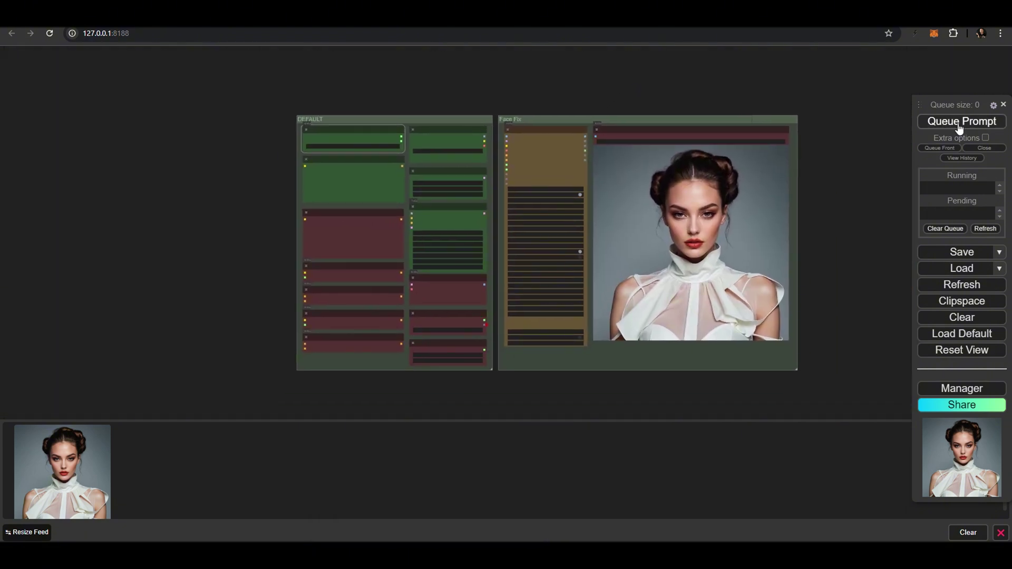
left_click(956, 124)
scroll(821, 156, "up", 2)
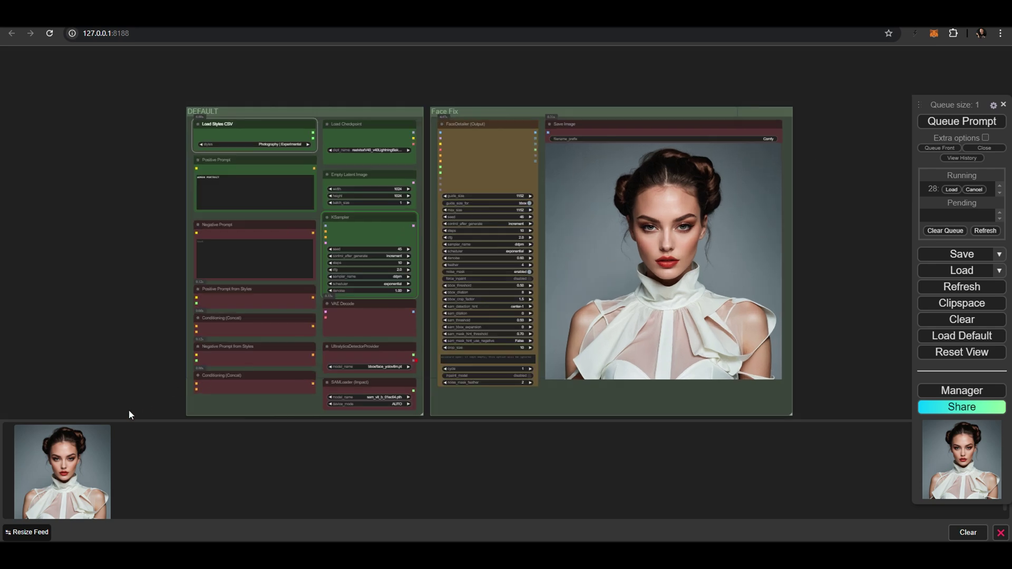
Step: View the fashion editorial portrait from the feed at full size, return to the workflow and close the enlarged image
left_click(64, 458)
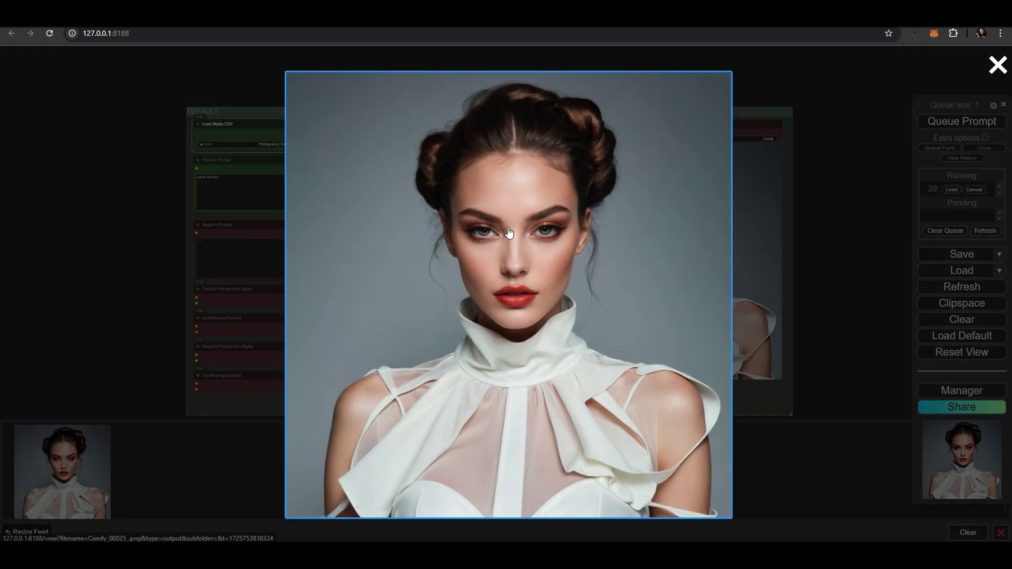
left_click(508, 230)
left_click(507, 227)
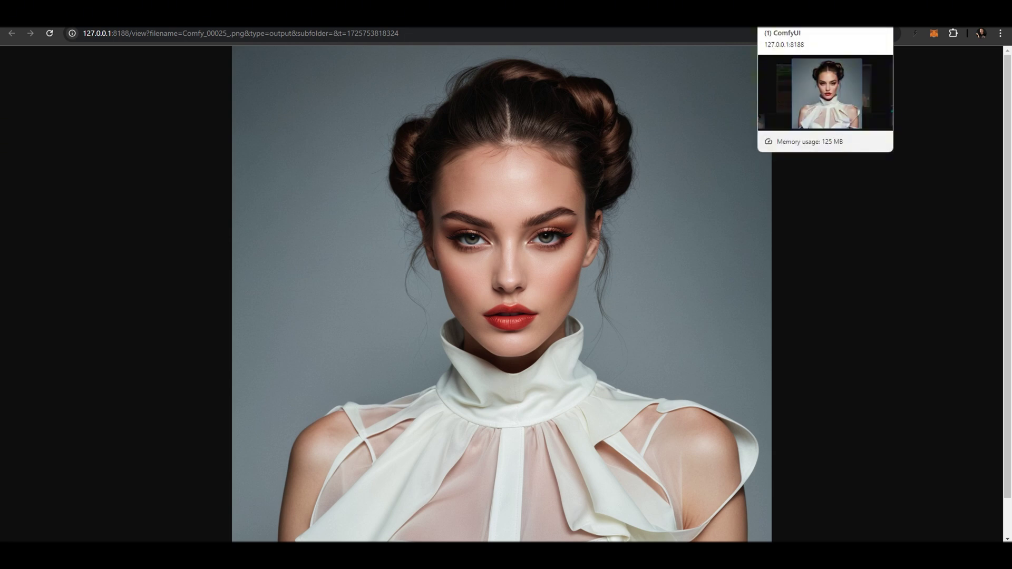
left_click(822, 16)
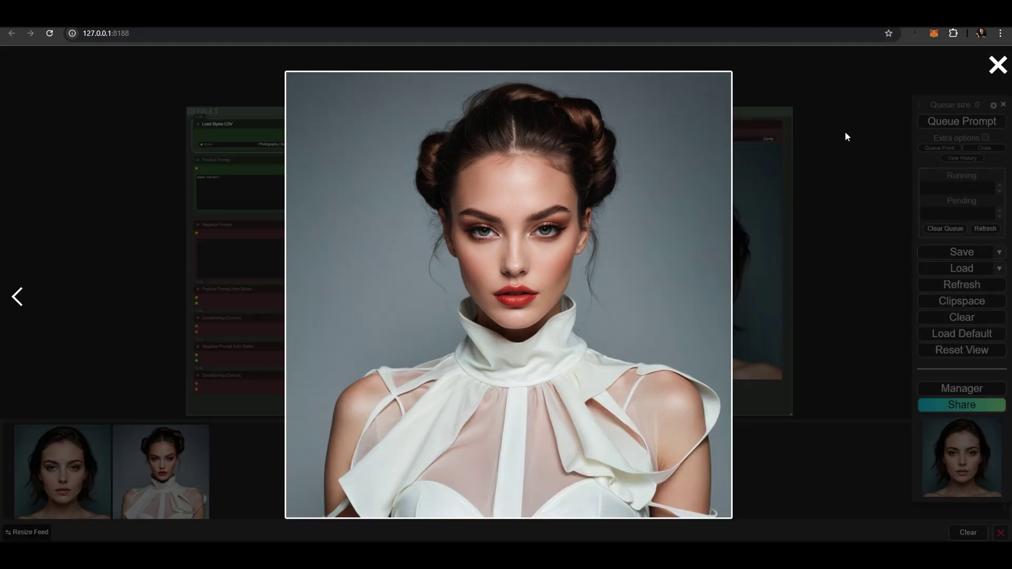
left_click(840, 134)
Step: Set the style to Photography | Reflection, queue the prompt and view the newest feed image
left_click(280, 144)
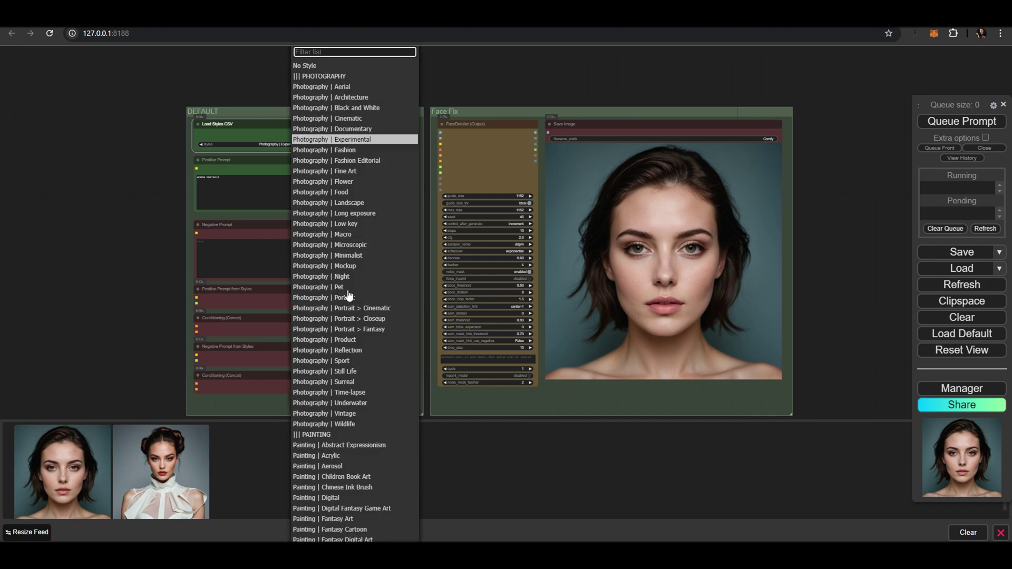
left_click(311, 259)
key("ctrl+Return")
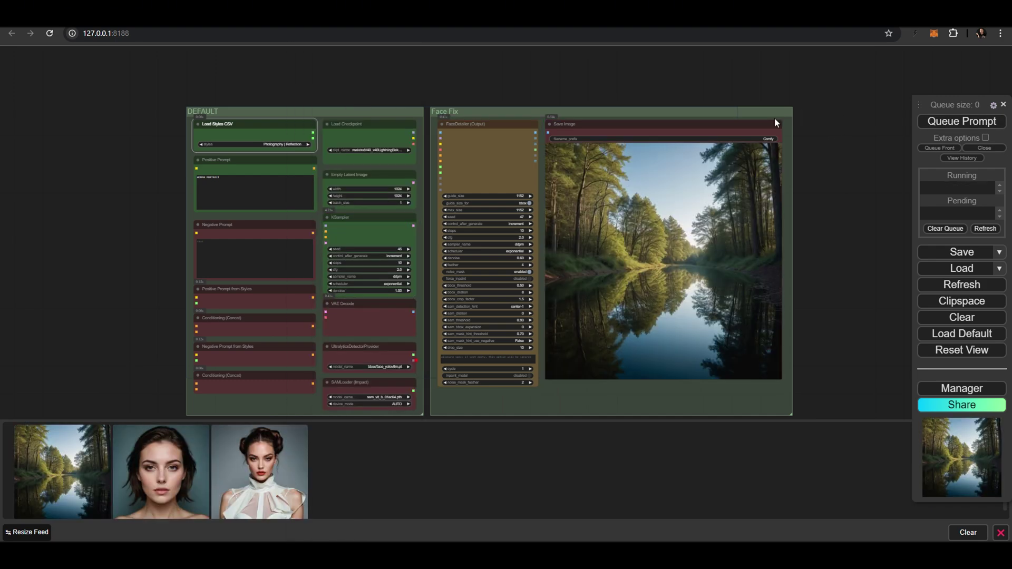
left_click(75, 460)
key("Escape")
Step: Queue one render in the Painting | Aerosol style and another in Painting | Fantasy Cartoon
left_click(295, 144)
left_click(337, 466)
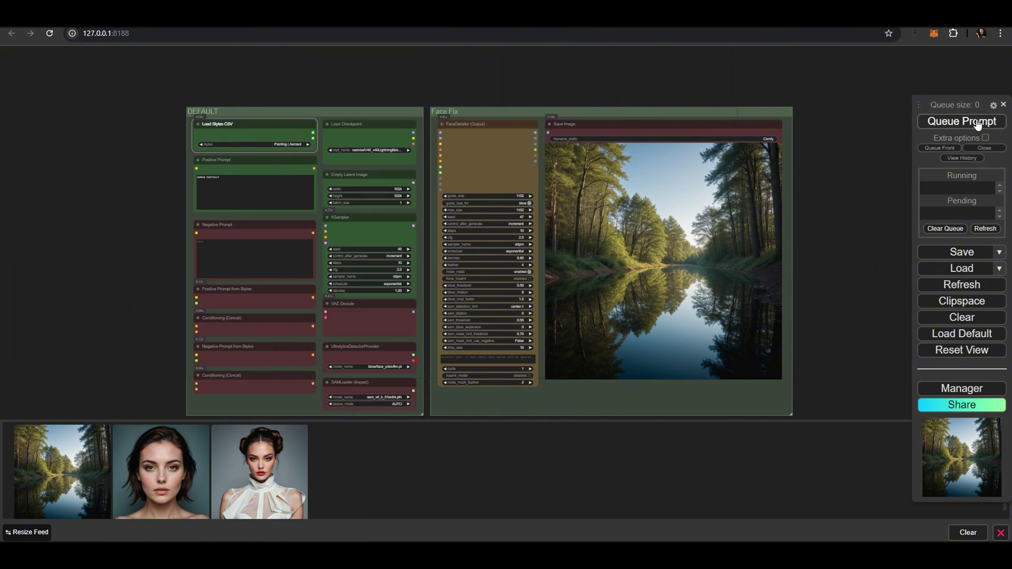
key("ctrl+Return")
left_click(280, 144)
left_click(338, 530)
Step: Change the style to Painting | Retrofuturism and queue another render
left_click(279, 144)
scroll(345, 343, "down", 5)
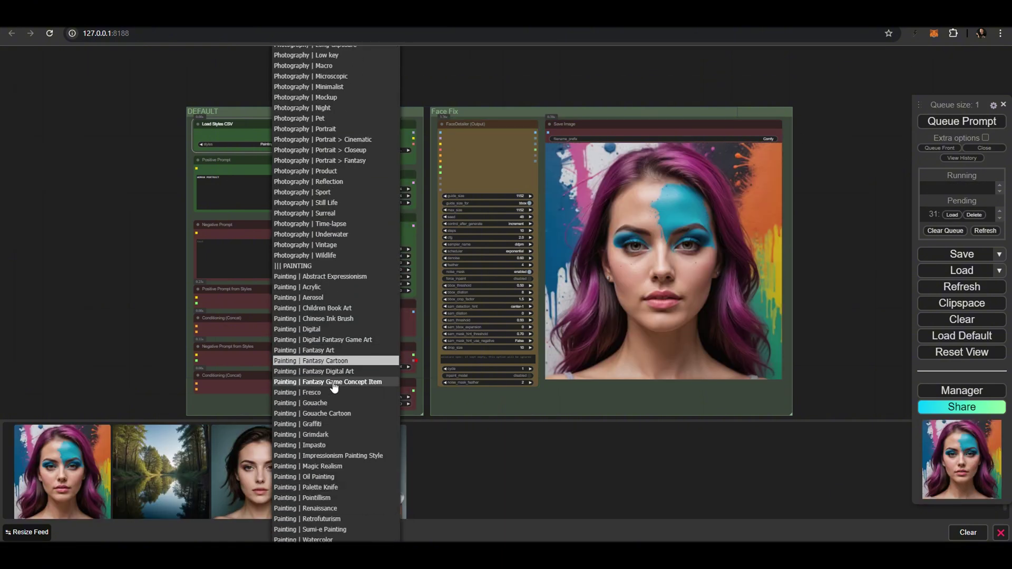
left_click(348, 329)
key("ctrl+Return")
Step: Change the style to Illustration | Anime > Chibi and queue another render
left_click(295, 144)
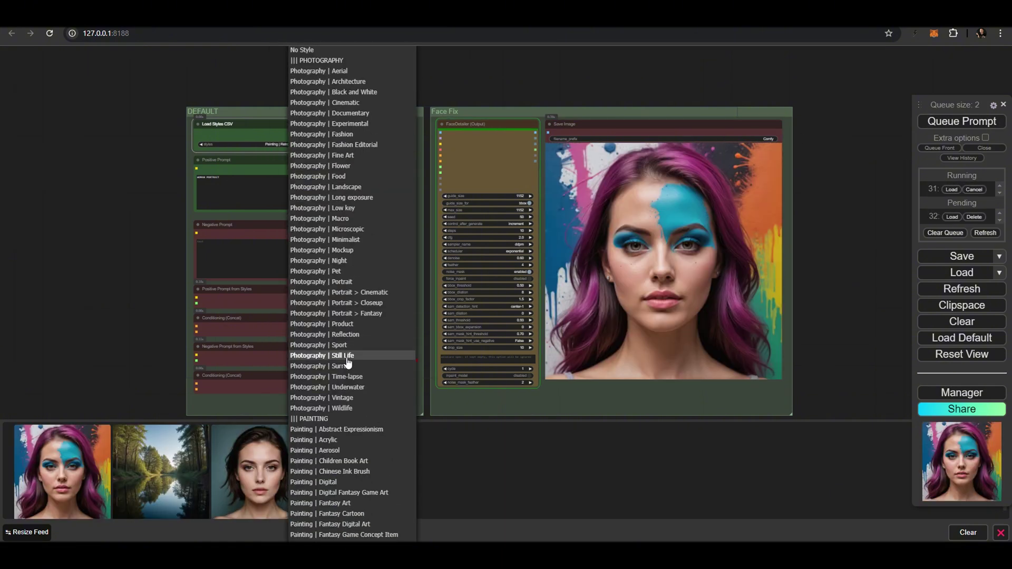
scroll(359, 369, "down", 6)
left_click(361, 356)
left_click(934, 122)
Step: Change the style to Illustration | Sticker and queue another render
left_click(295, 143)
scroll(343, 295, "down", 10)
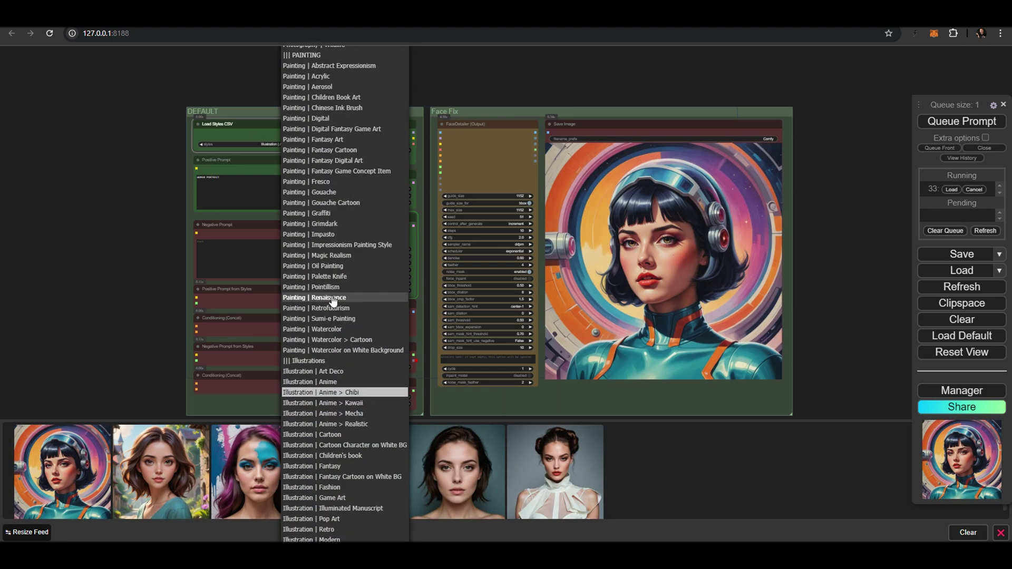
left_click(357, 372)
left_click(944, 121)
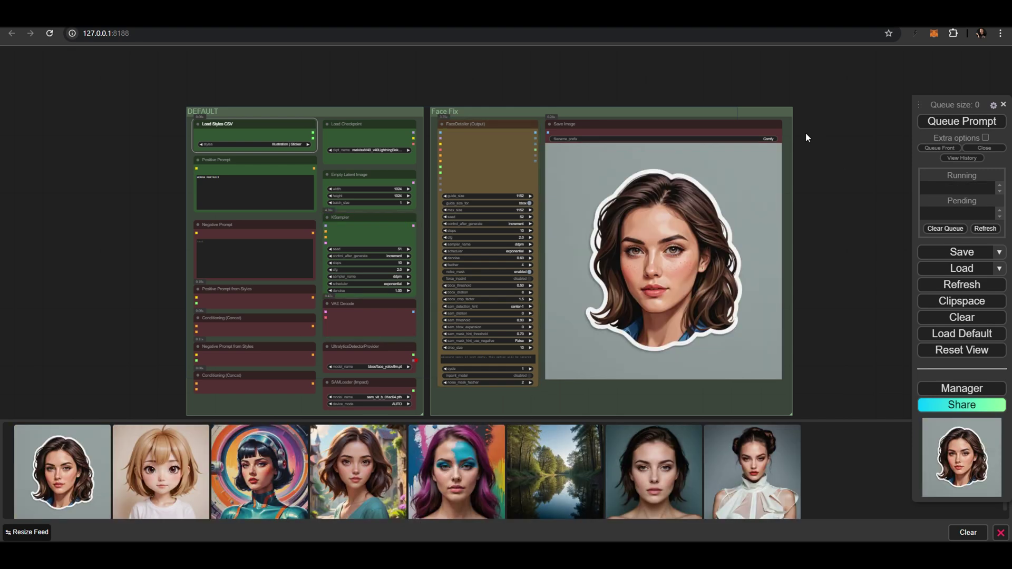
scroll(815, 150, "up", 2)
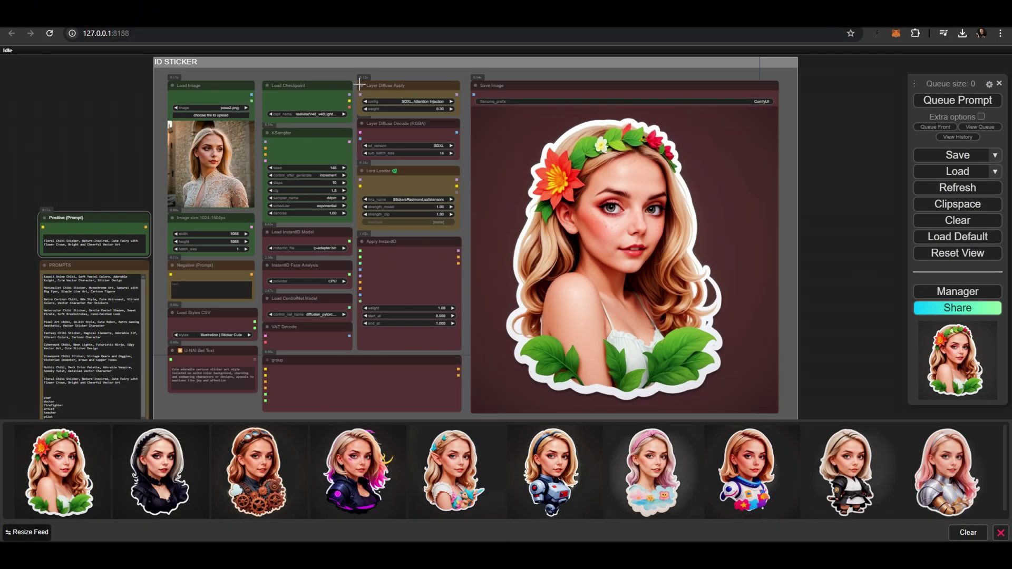
Step: Browse the saved workflow templates from the 2000px workflows down to the ID workflows
left_click(994, 171)
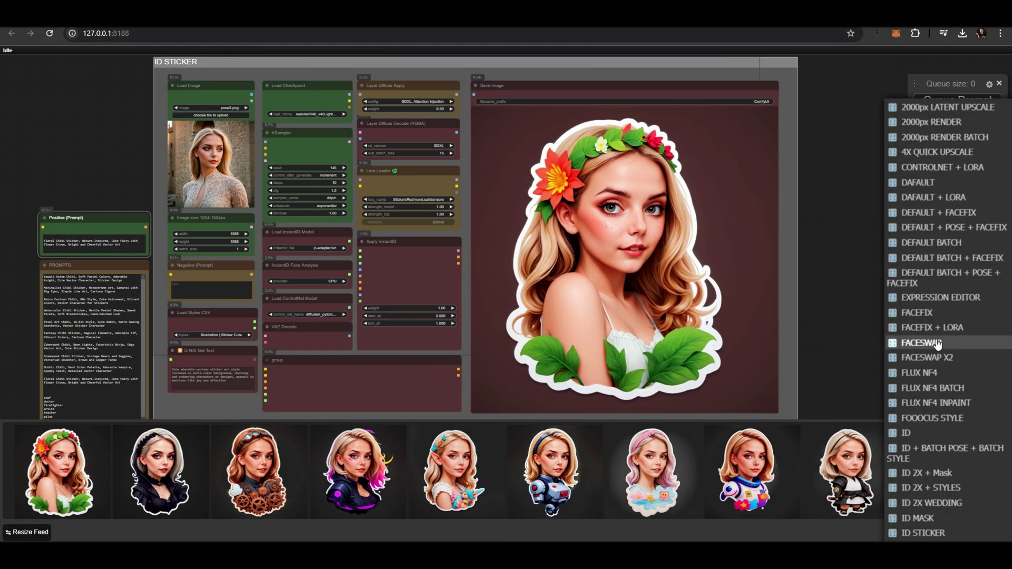
scroll(936, 337, "down", 1)
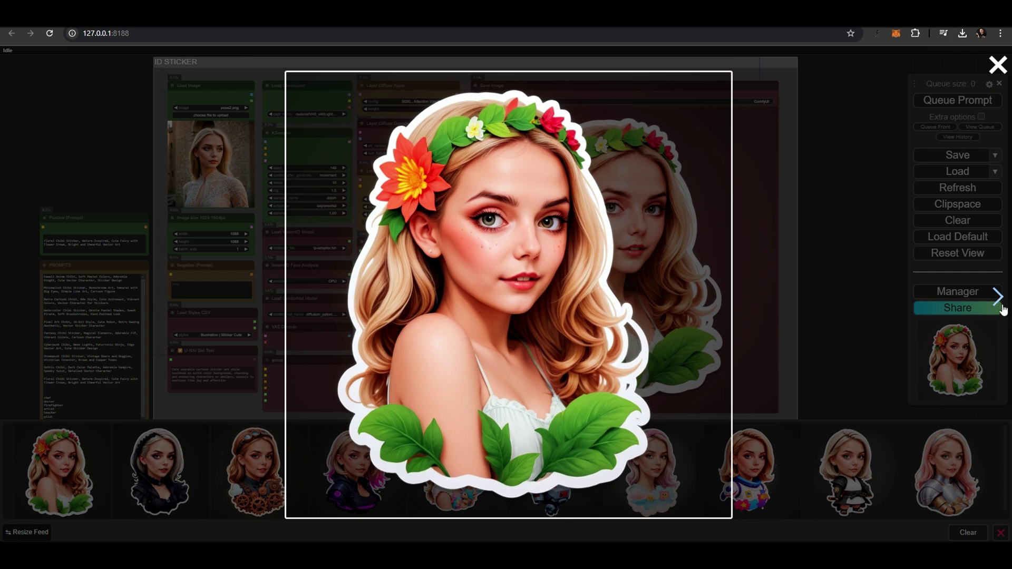
Step: Page through the enlarged ID STICKER results in the feed, from the flower-crown sticker to the last character
left_click(997, 298)
left_click(997, 296)
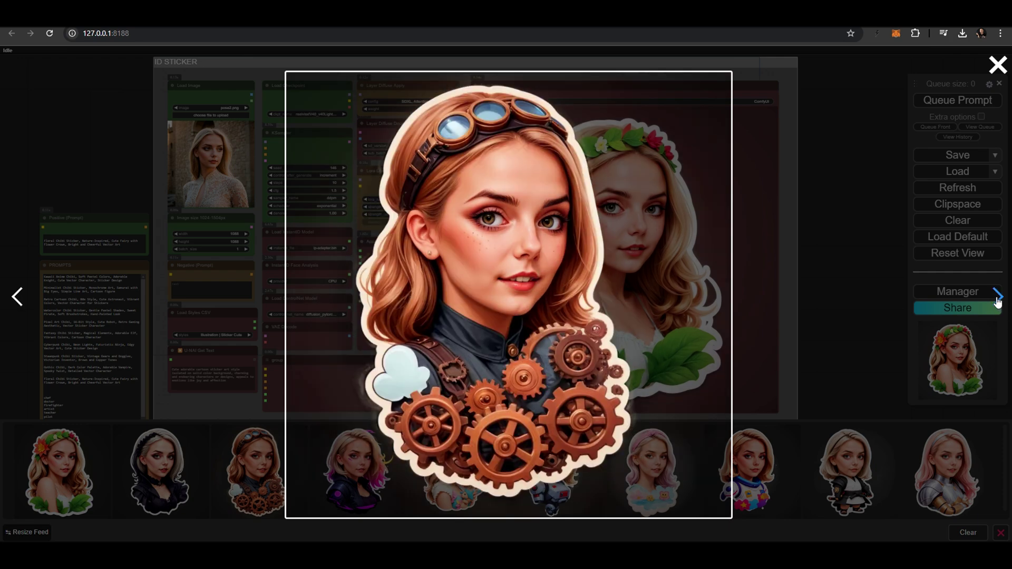
left_click(997, 296)
left_click(997, 297)
left_click(997, 297)
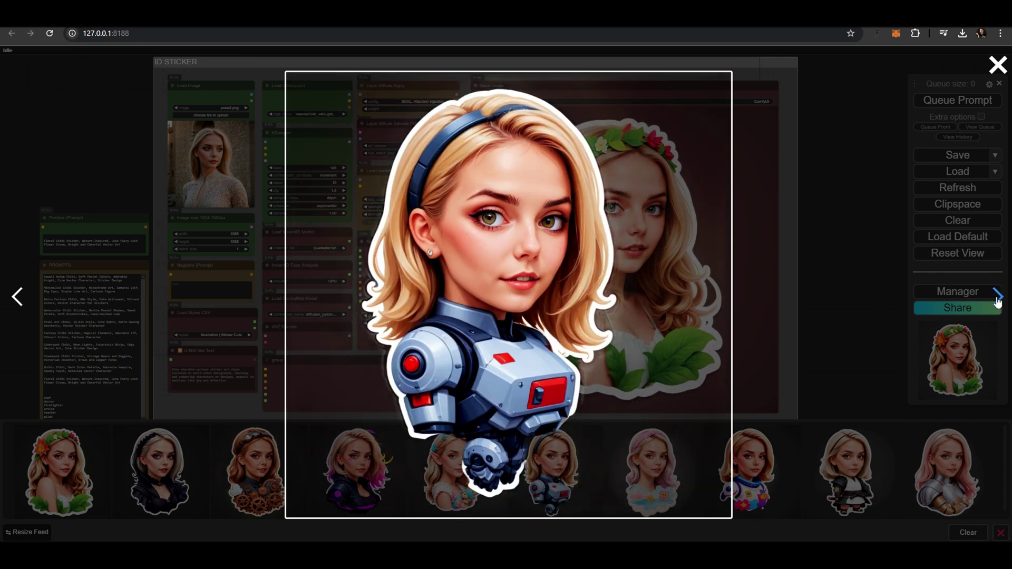
left_click(997, 297)
left_click(997, 297)
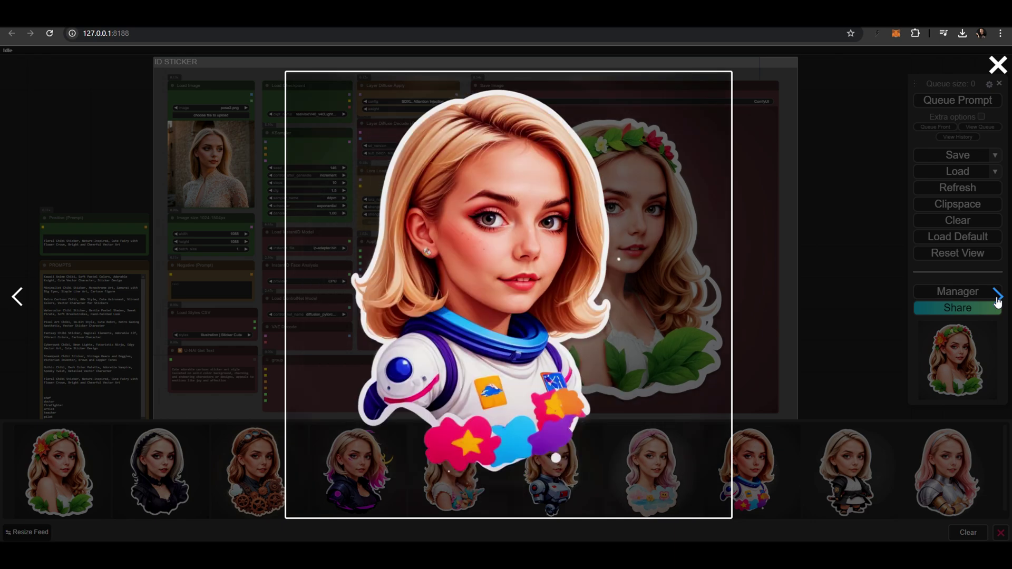
left_click(998, 297)
left_click(997, 296)
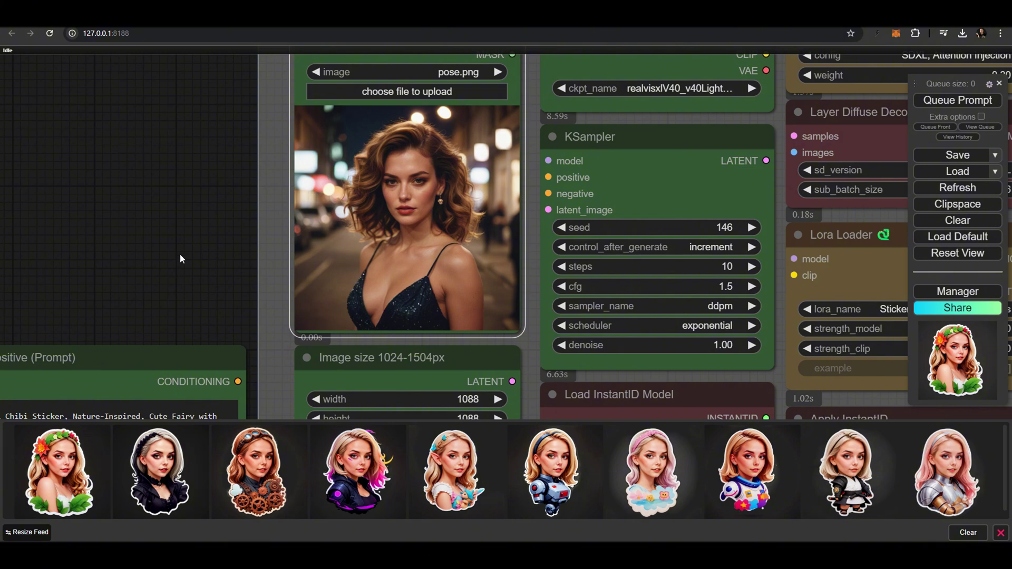
Step: Replace the Positive (Prompt) text with the PROMPTS entry "Floral Chibi Sticker, Nature-Inspired, Cute Fairy with Flower Crown, Bright and Cheerful Vector Art"
left_click_drag(179, 254, 357, 70)
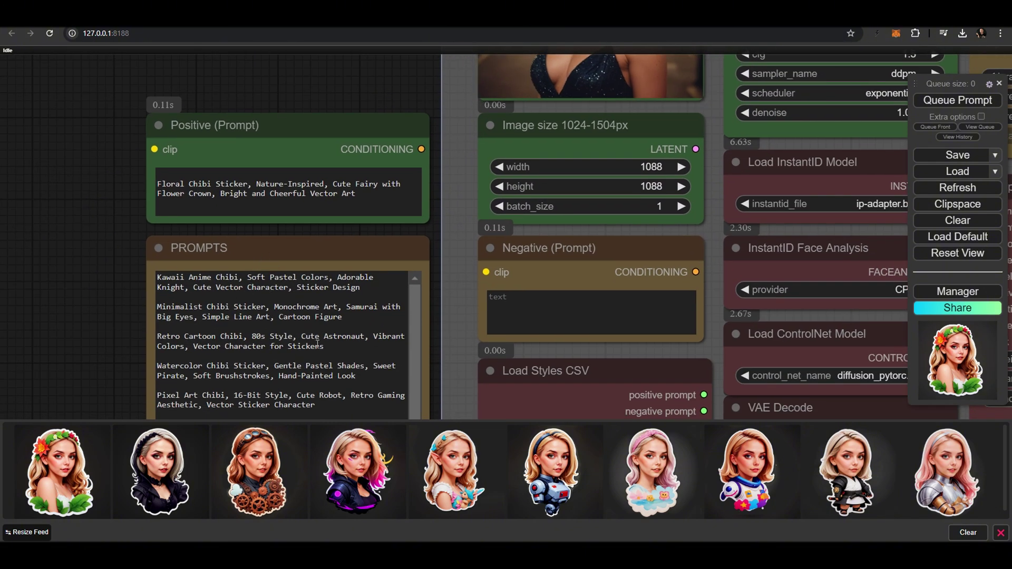
left_click_drag(338, 311, 139, 299)
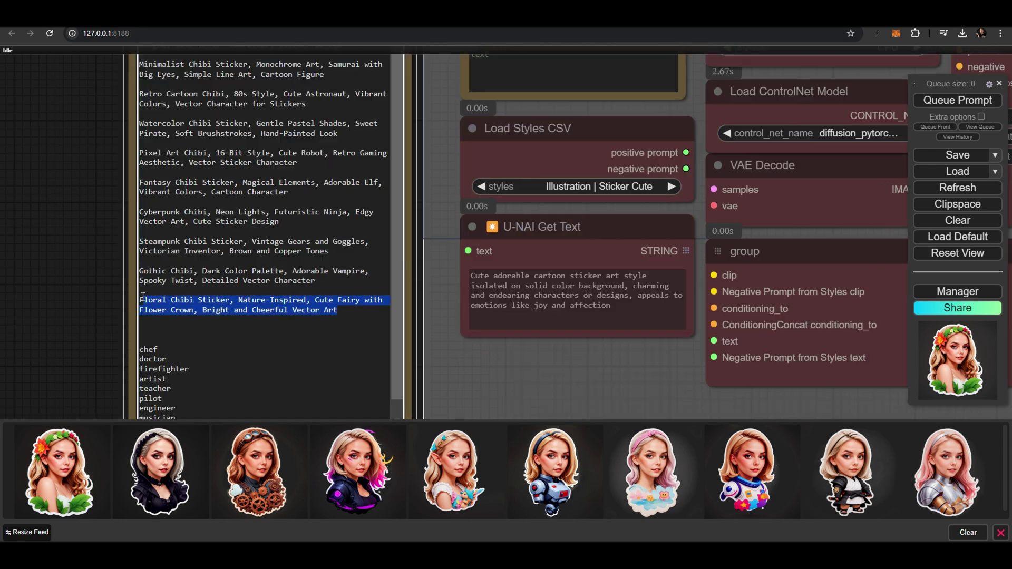
key("ctrl+c")
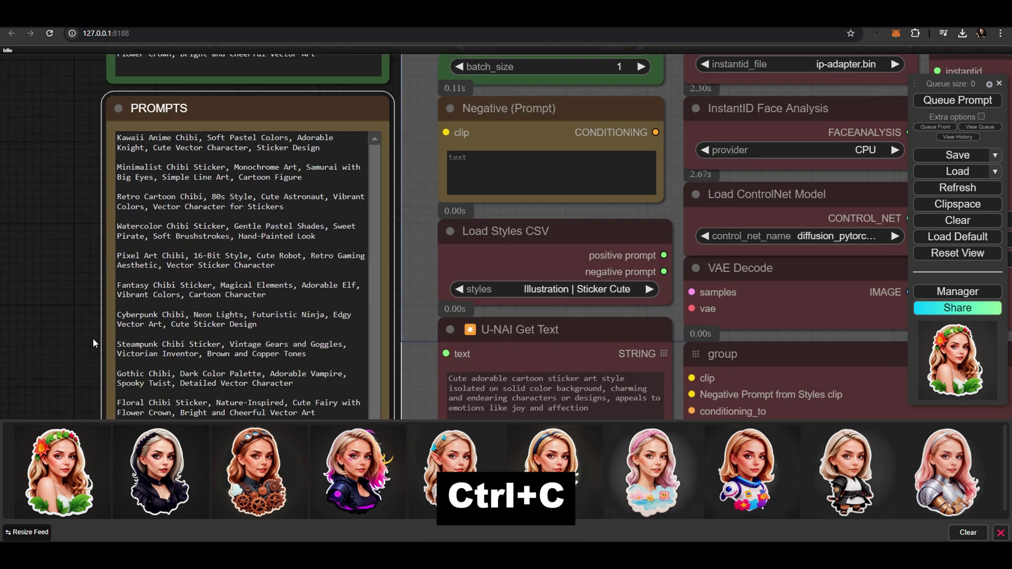
left_click_drag(400, 105, 401, 261)
left_click(131, 194)
key("ctrl+a")
key("ctrl+v")
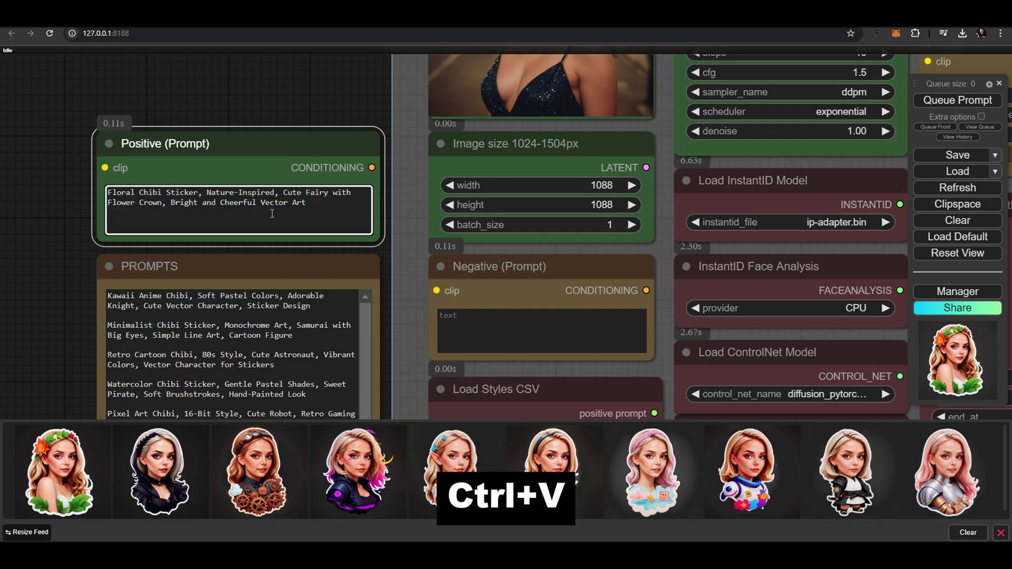
Step: Render the floral prompt, replace it with the PROMPTS entry "Fantasy Chibi Sticker, Magical Elements, Adorable Elf, Vibrant Colors, Cartoon Character", and render again
left_click(944, 100)
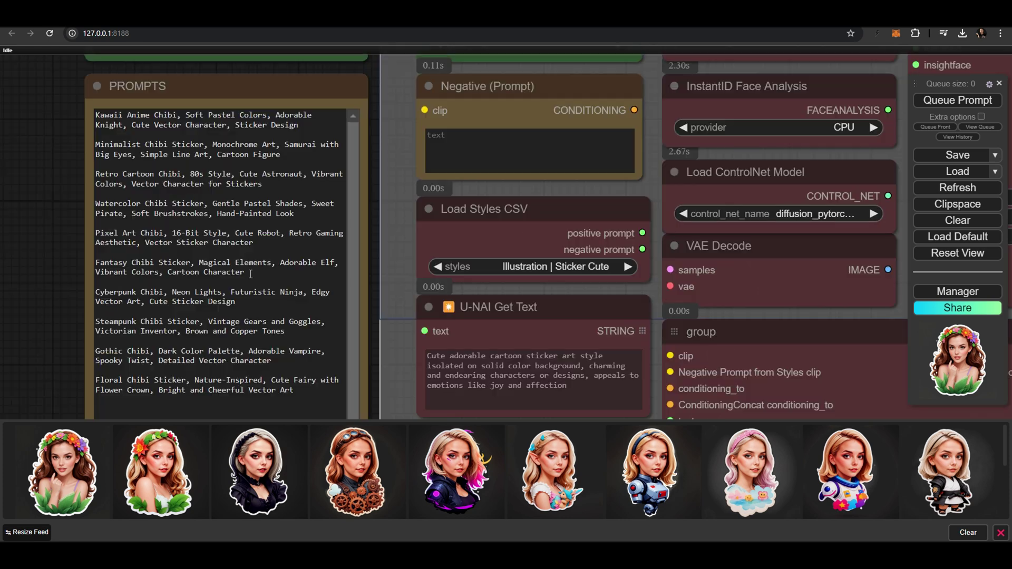
left_click_drag(252, 272, 94, 262)
key("ctrl+c")
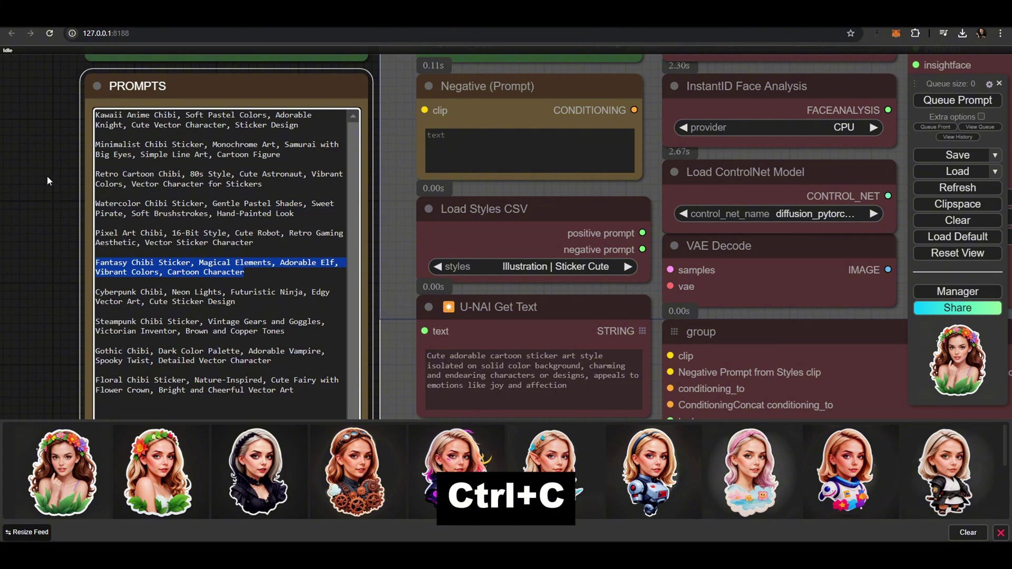
left_click_drag(48, 175, 46, 362)
triple_click(301, 211)
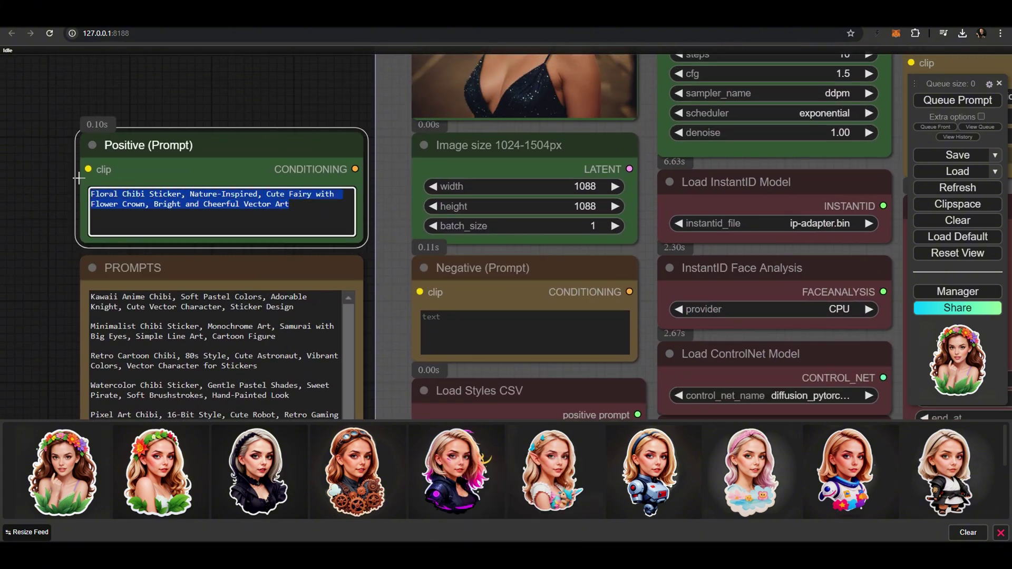
key("ctrl+v")
left_click(961, 99)
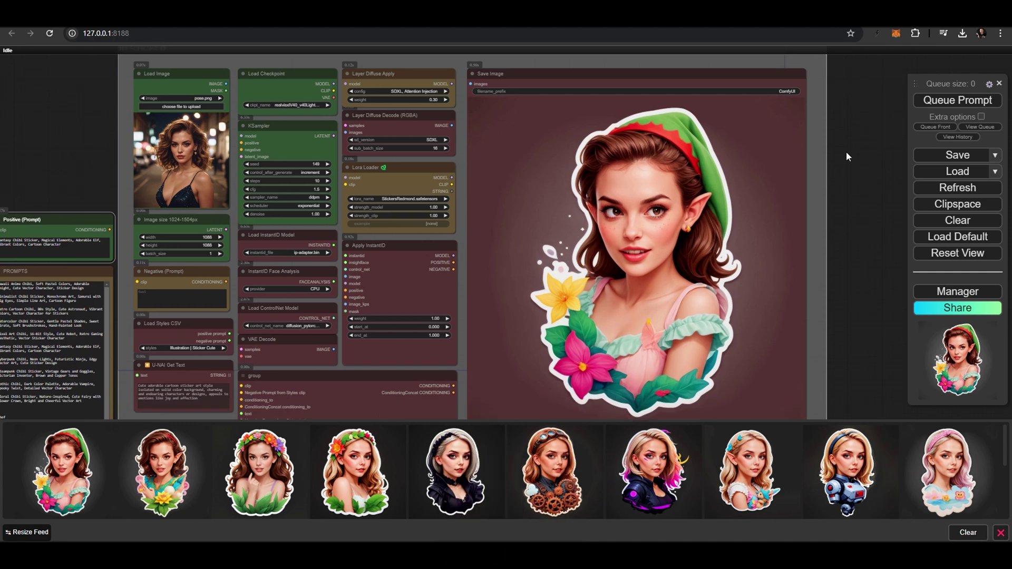
left_click_drag(845, 149, 843, 186)
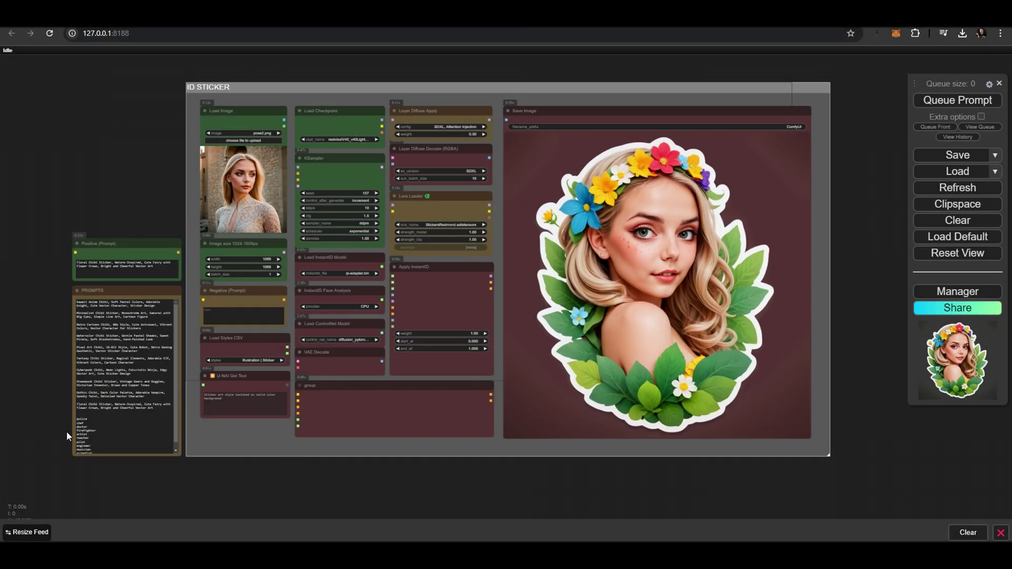
Step: Replace the Positive (Prompt) text with "police" copied from the PROMPTS note and queue the sticker render
scroll(67, 432, "up", 10)
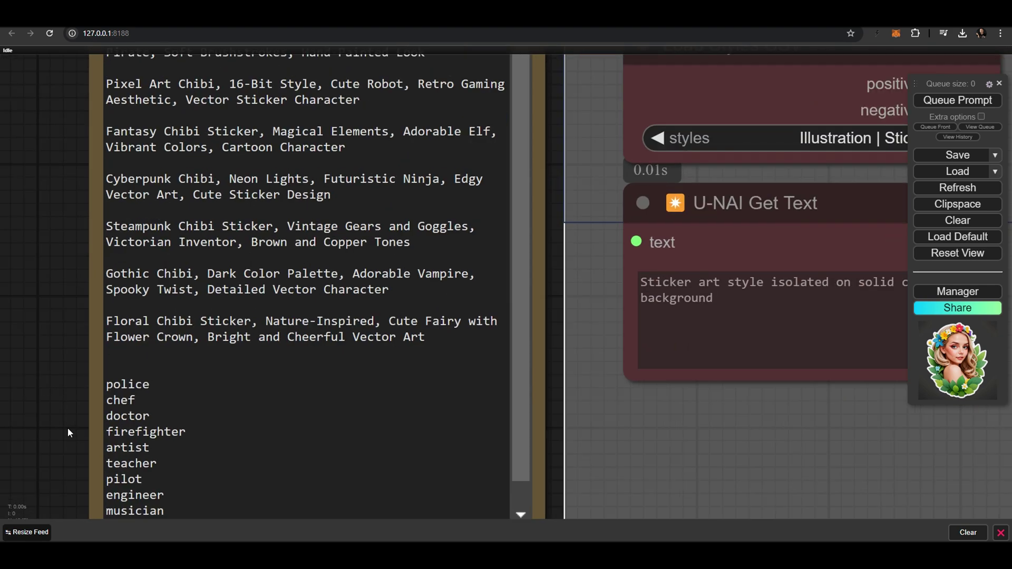
left_click_drag(153, 386, 107, 385)
key("ctrl+c")
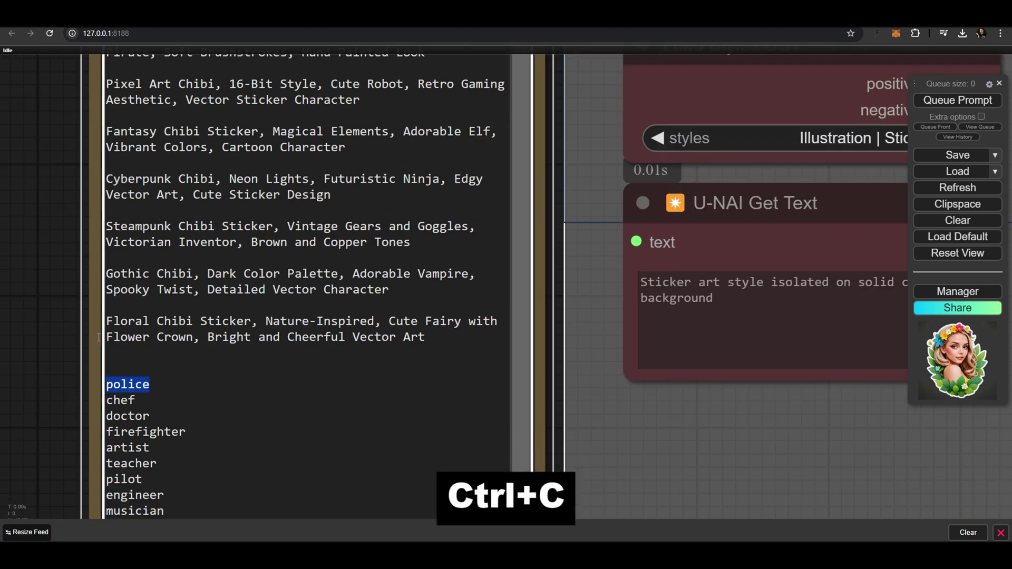
scroll(64, 266, "down", 10)
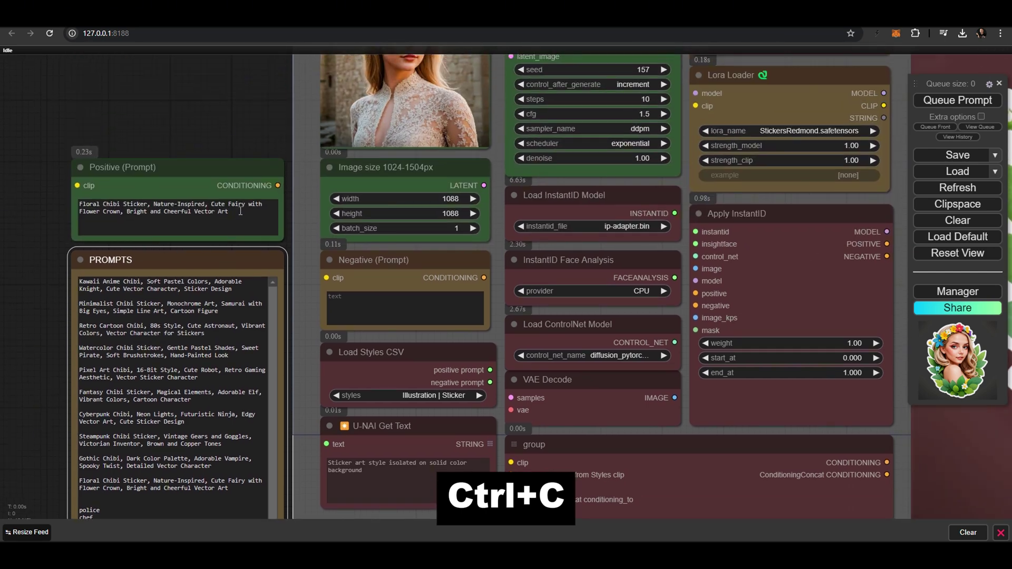
left_click_drag(240, 211, 59, 189)
key("ctrl+v")
left_click(955, 100)
scroll(248, 194, "down", 5)
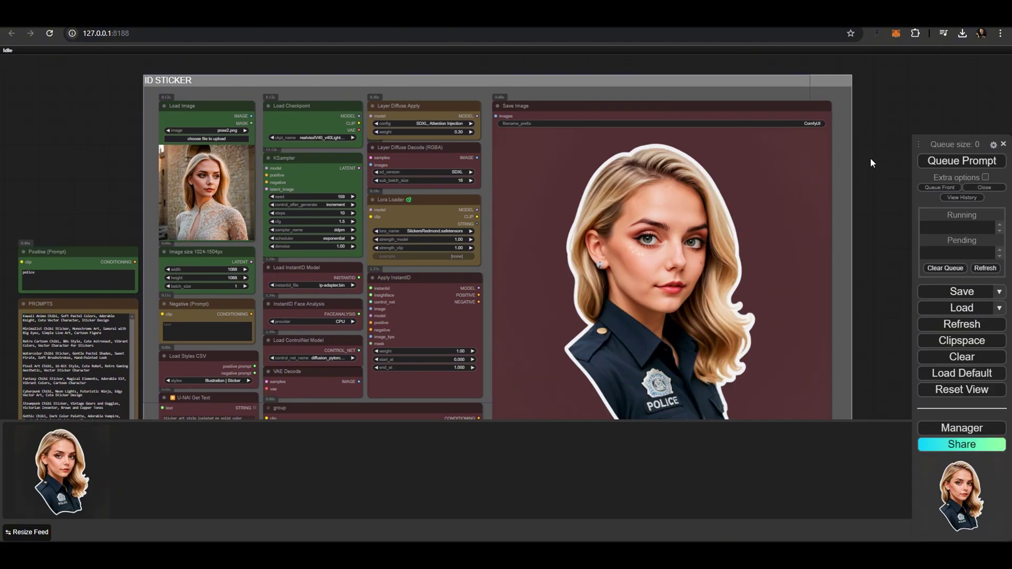
Step: Render a sticker with Positive (Prompt) set to "firefighter" from the PROMPTS note and view the result enlarged
left_click_drag(881, 207, 878, 186)
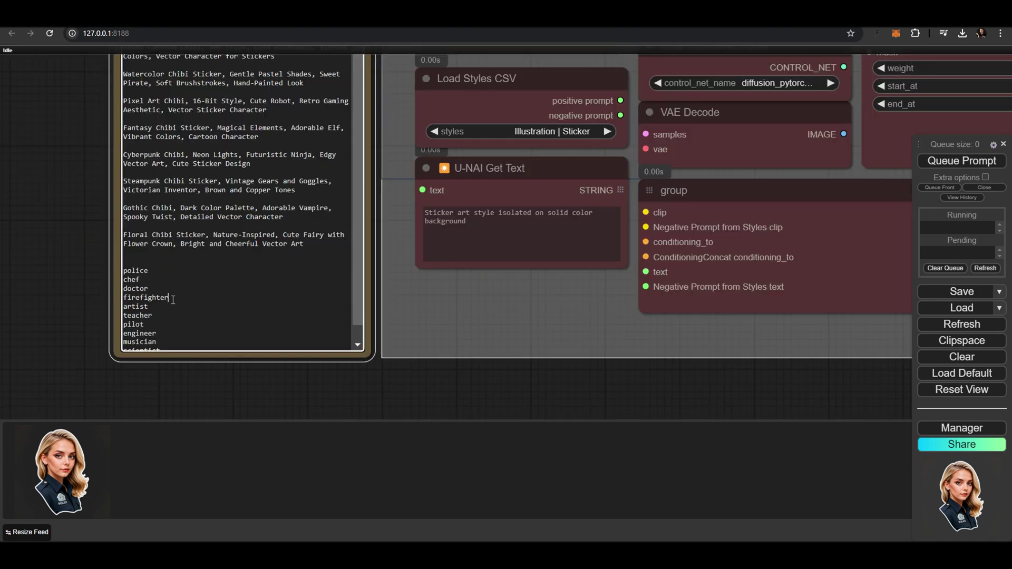
left_click_drag(169, 298, 127, 299)
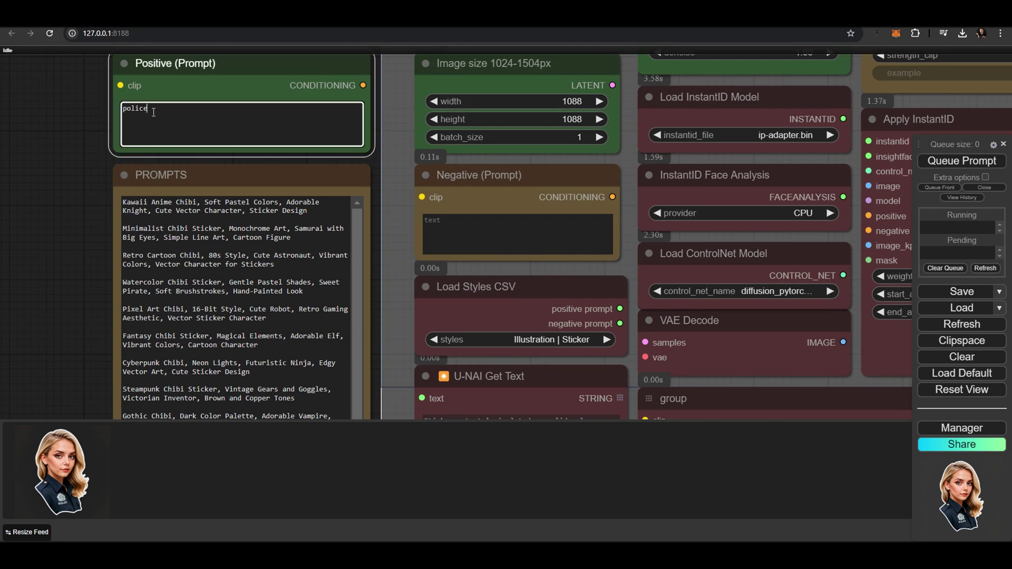
left_click_drag(148, 108, 120, 109)
key("ctrl+v")
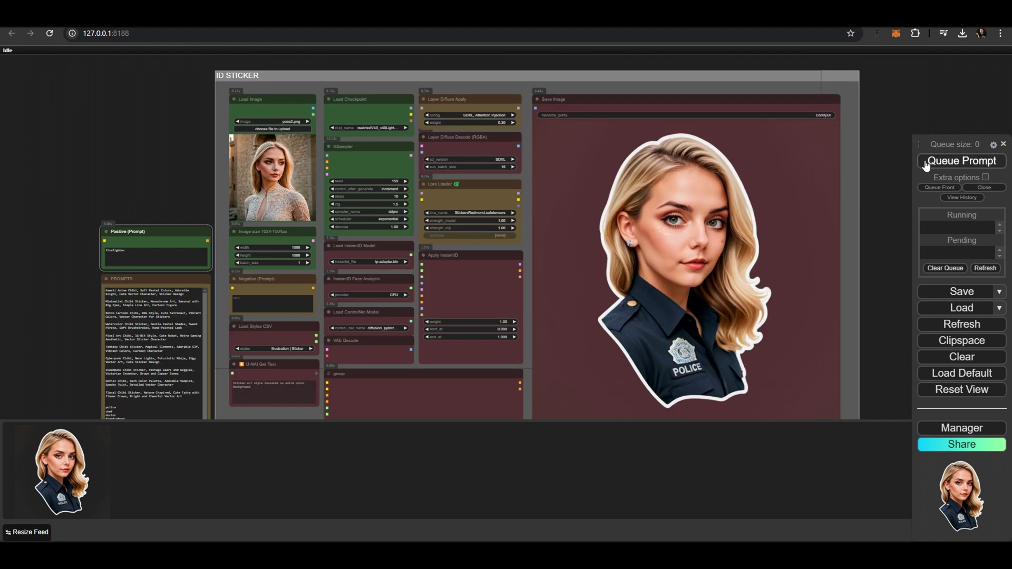
left_click(936, 160)
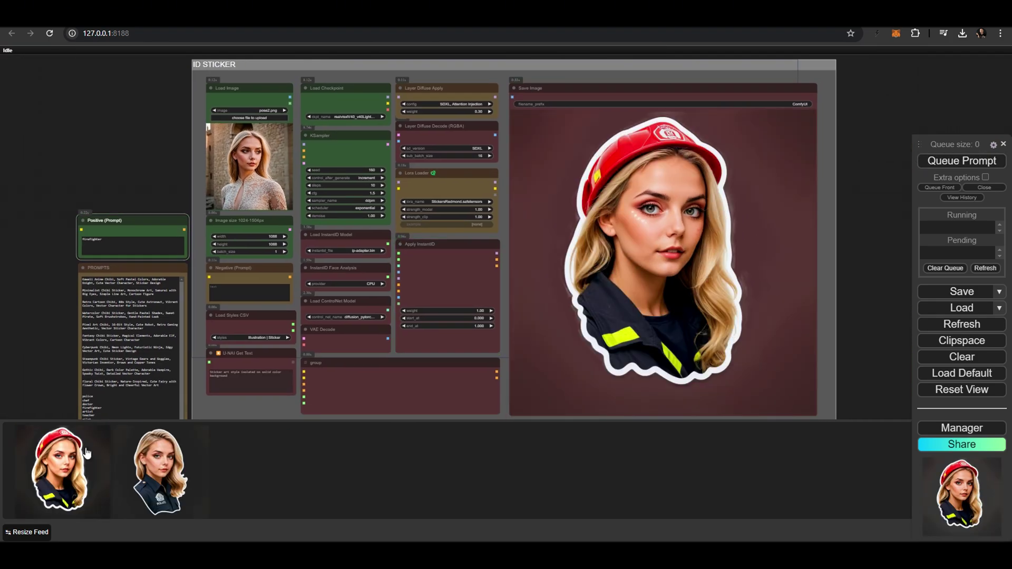
left_click(84, 454)
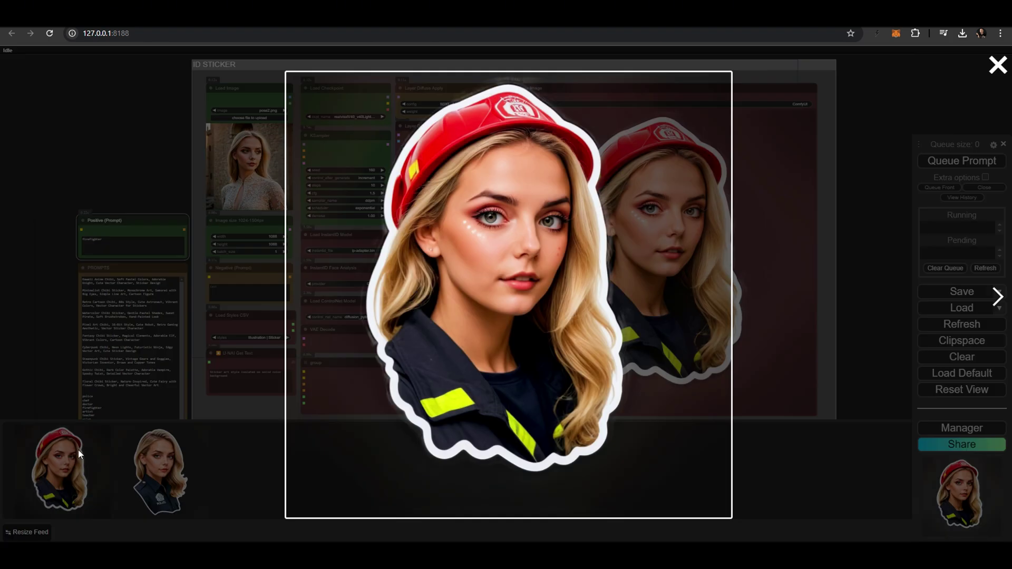
left_click(78, 449)
Step: Replace the Positive (Prompt) text with "avatar movie style" and queue the render
scroll(94, 228, "up", 5)
left_click_drag(138, 280, 62, 271)
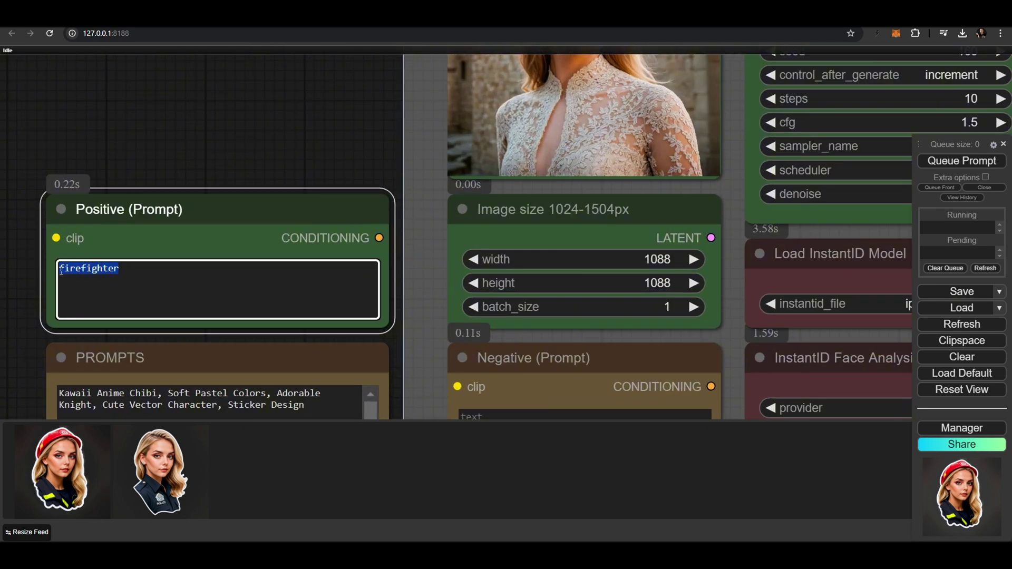
type("avatar movie style")
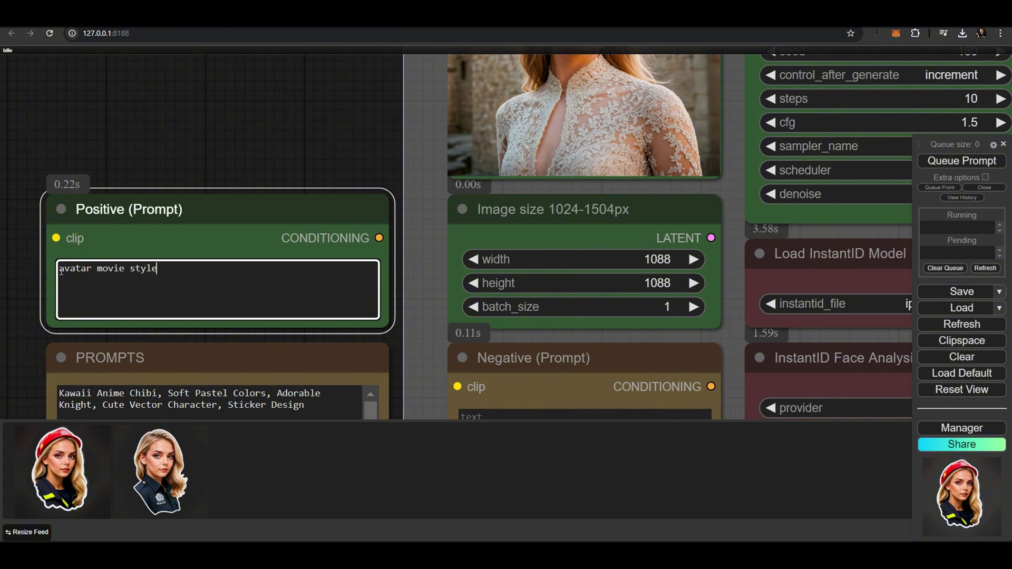
key("ctrl+Return")
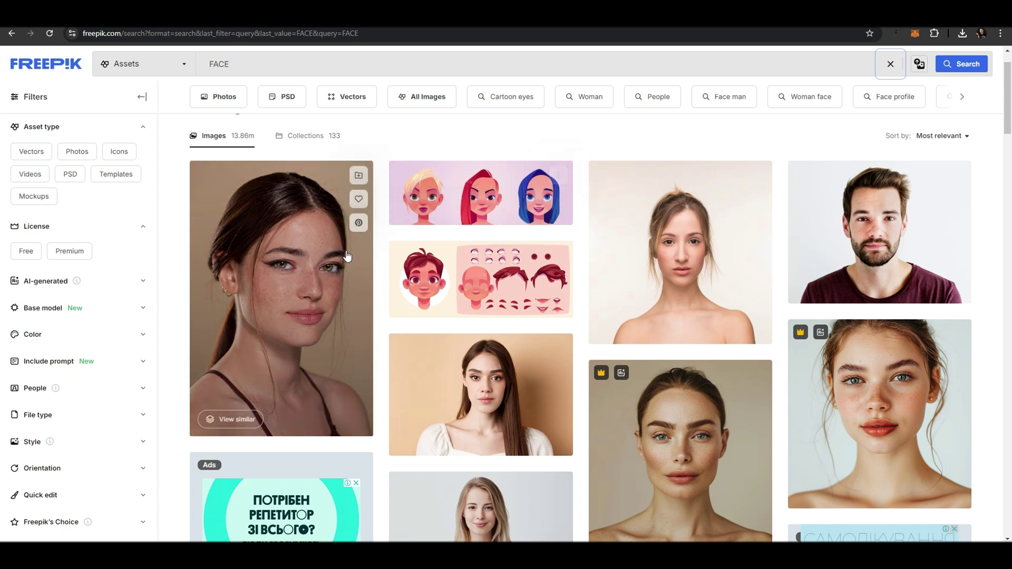
Step: Open the first portrait in the Freepik FACE results and capture a screenshot of its photo area to the clipboard
left_click(347, 255)
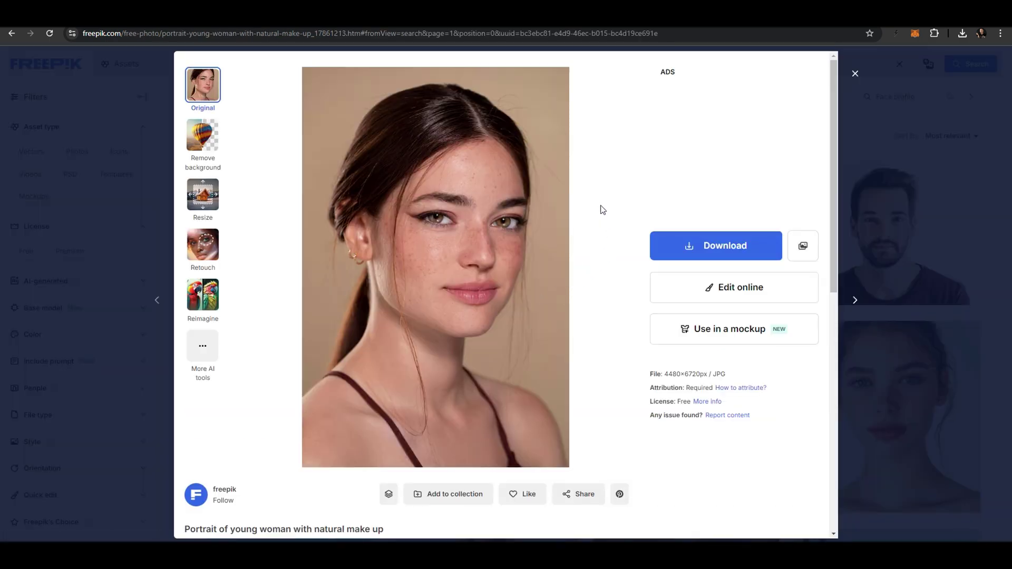
key("Print")
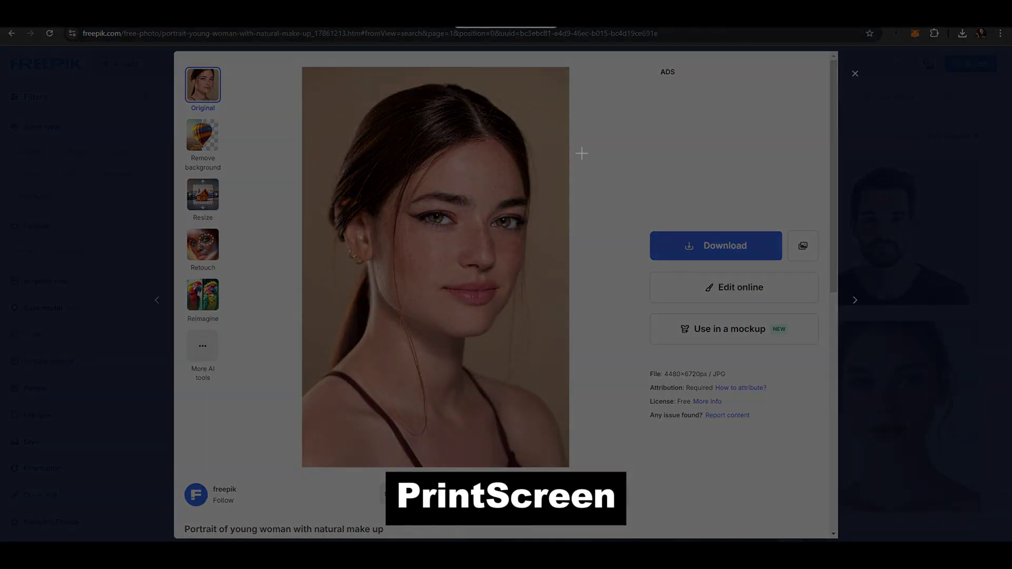
left_click_drag(286, 75, 603, 438)
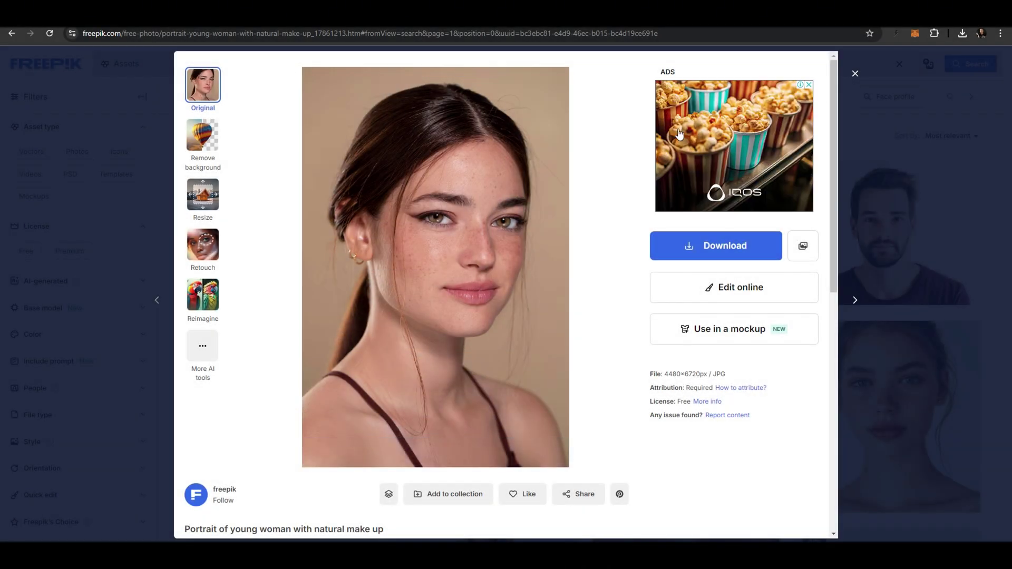
Step: Switch to ComfyUI's ID STICKER BATCH workflow, paste the captured portrait into the Load Image node, and queue the batch
key("ctrl+Tab")
left_click(184, 91)
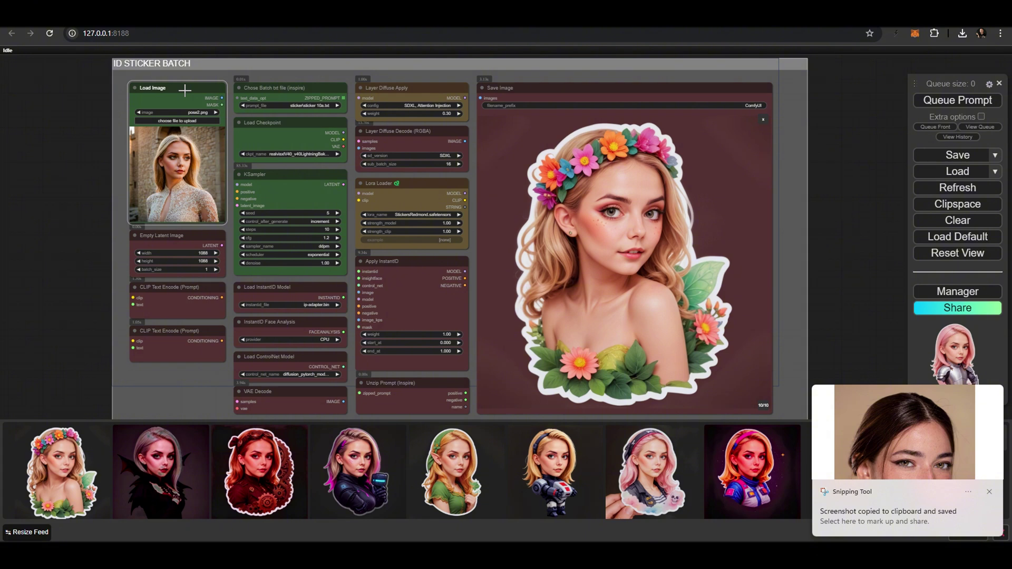
key("ctrl+v")
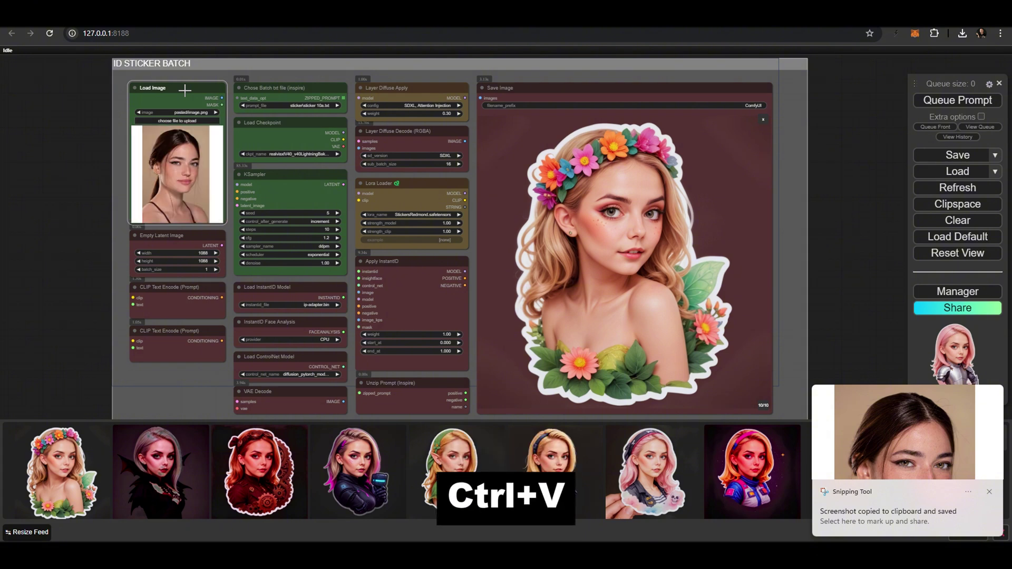
left_click(957, 101)
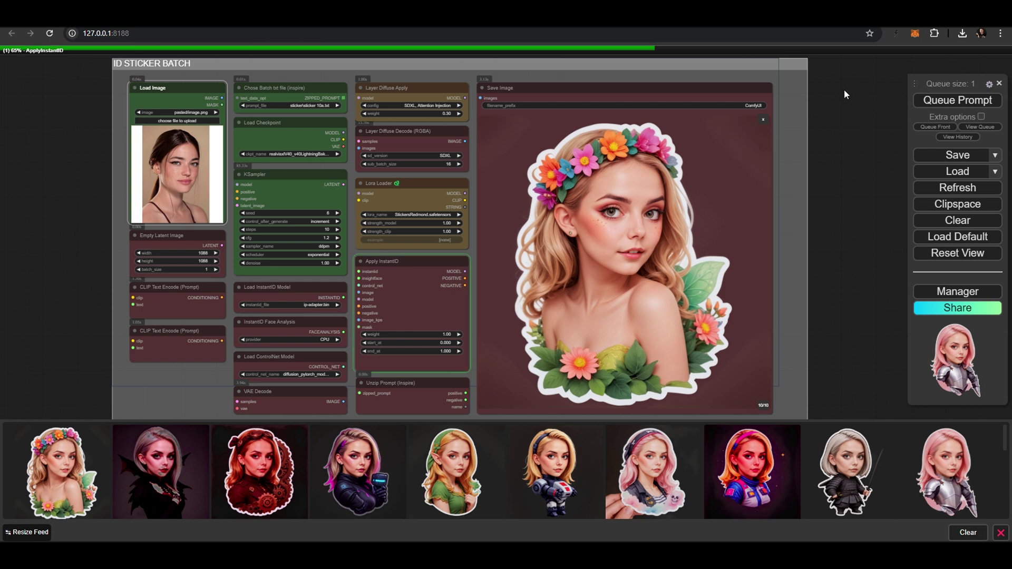
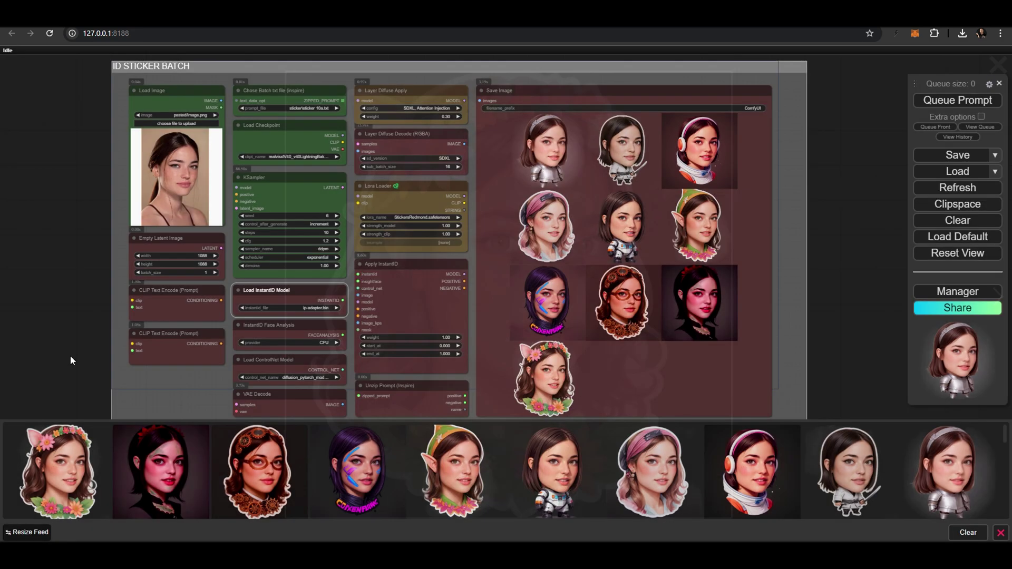
Step: View several batch stickers enlarged, including the cyberpunk, robot, pirate, astronaut and samurai characters
left_click(355, 463)
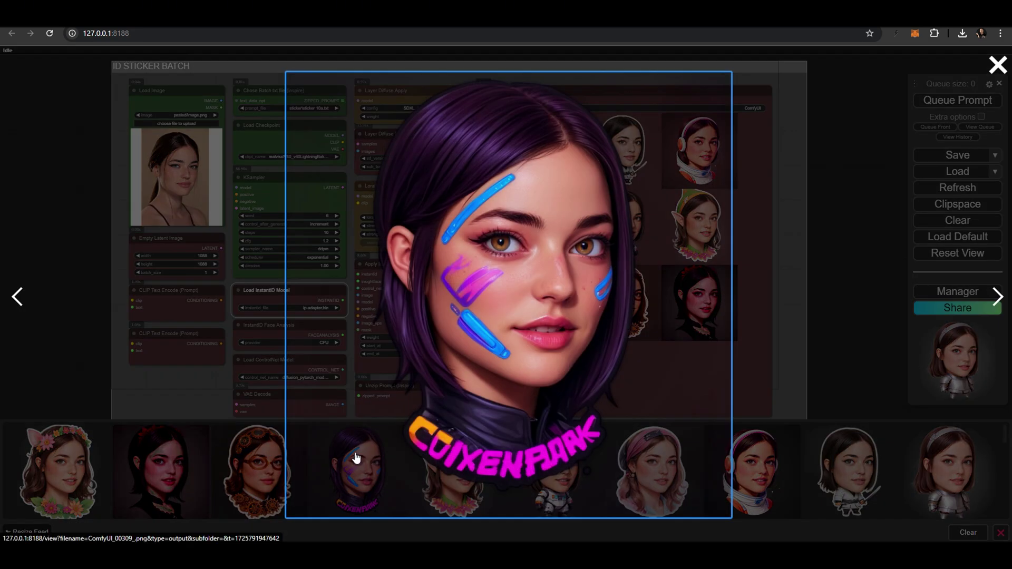
left_click(71, 379)
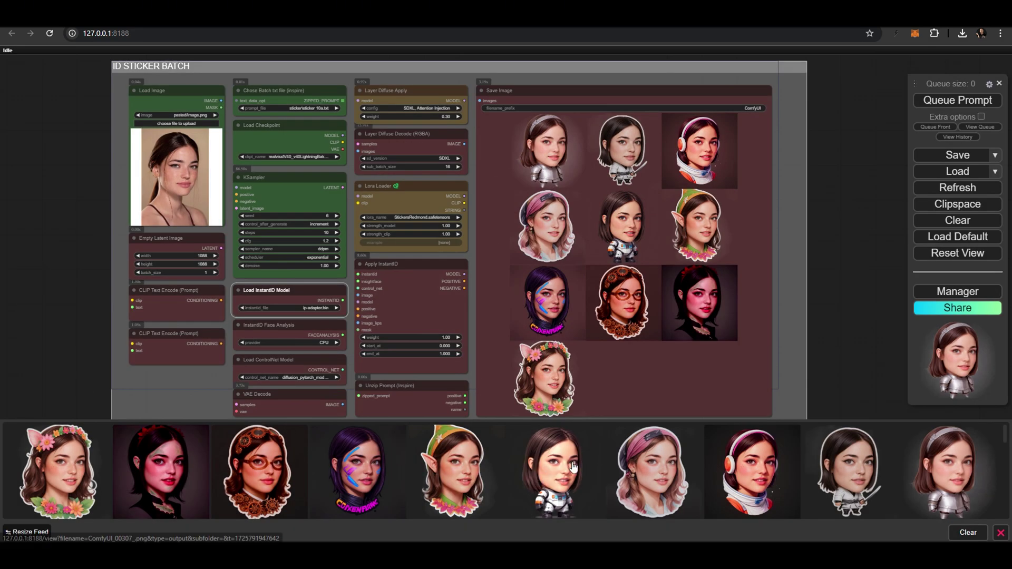
left_click(556, 475)
left_click(793, 321)
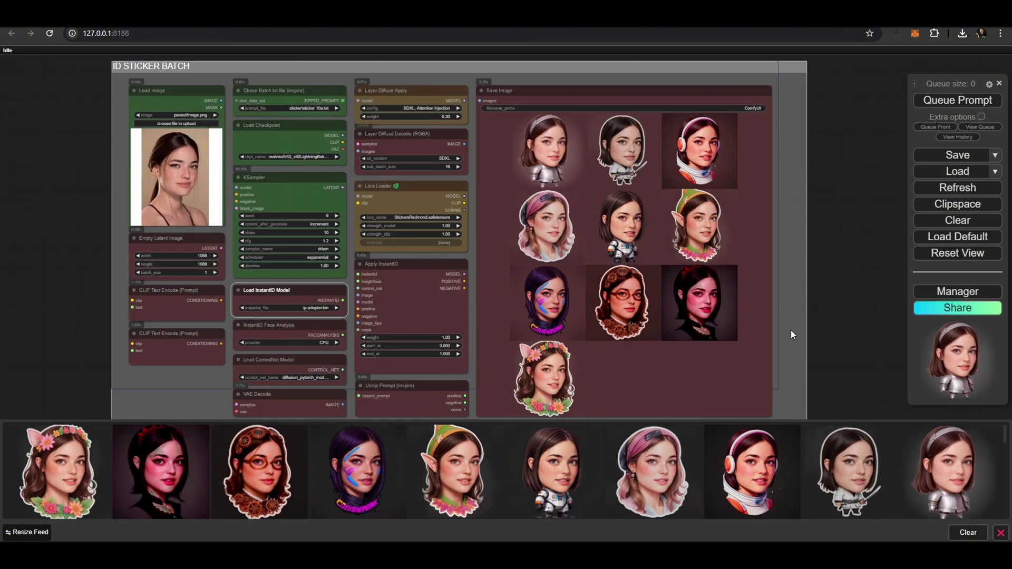
left_click(671, 469)
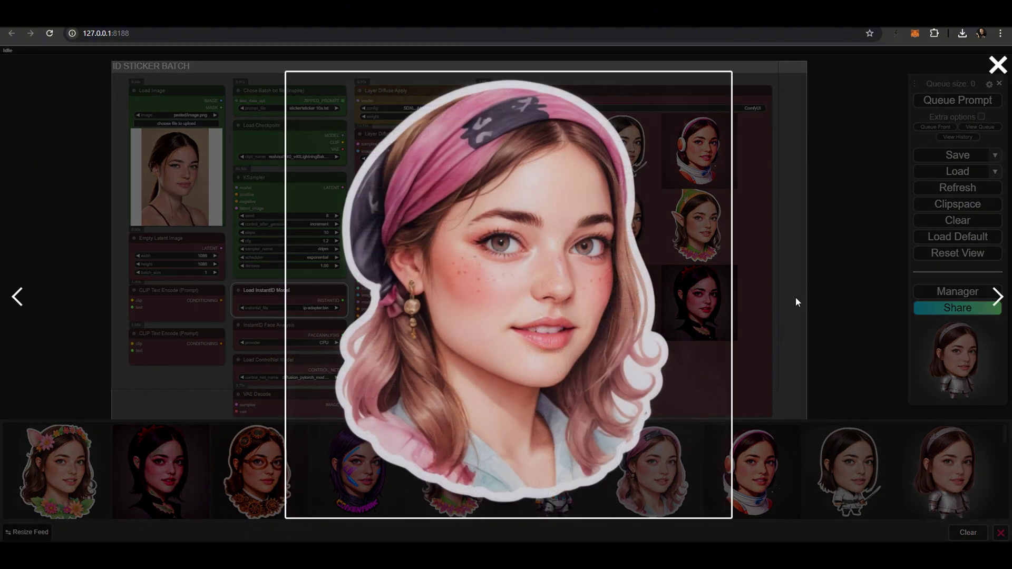
left_click(993, 304)
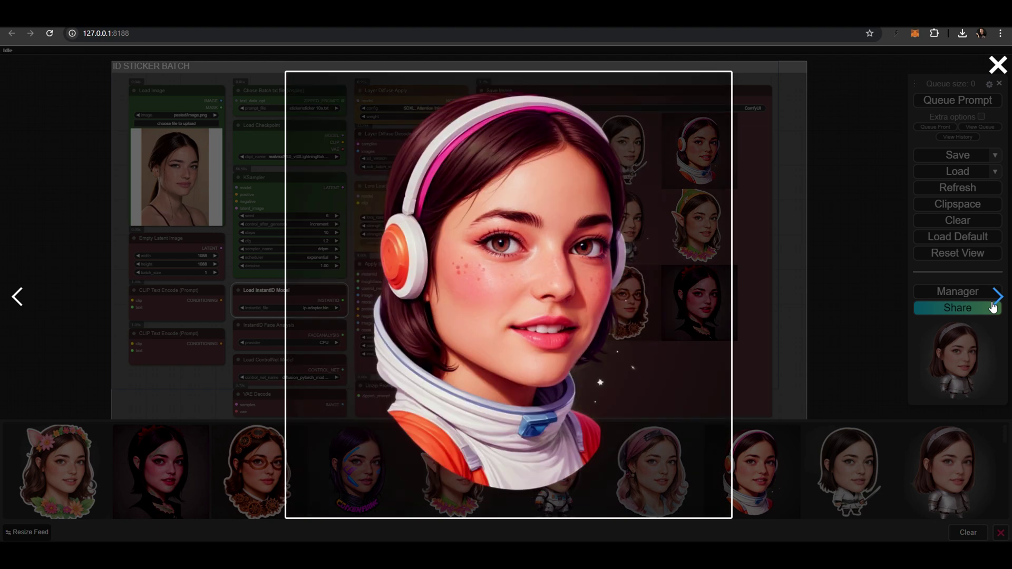
left_click(994, 304)
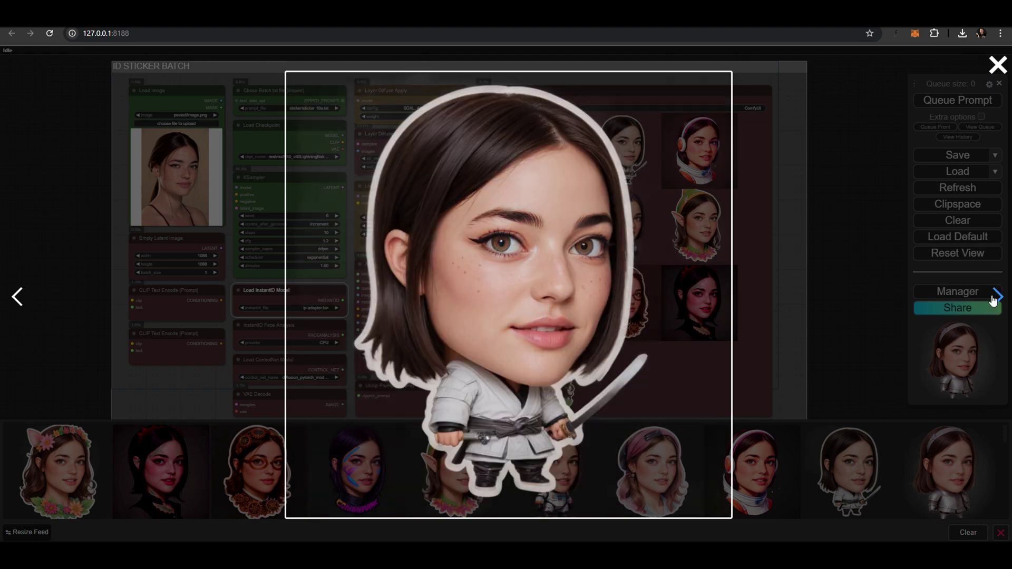
left_click(994, 299)
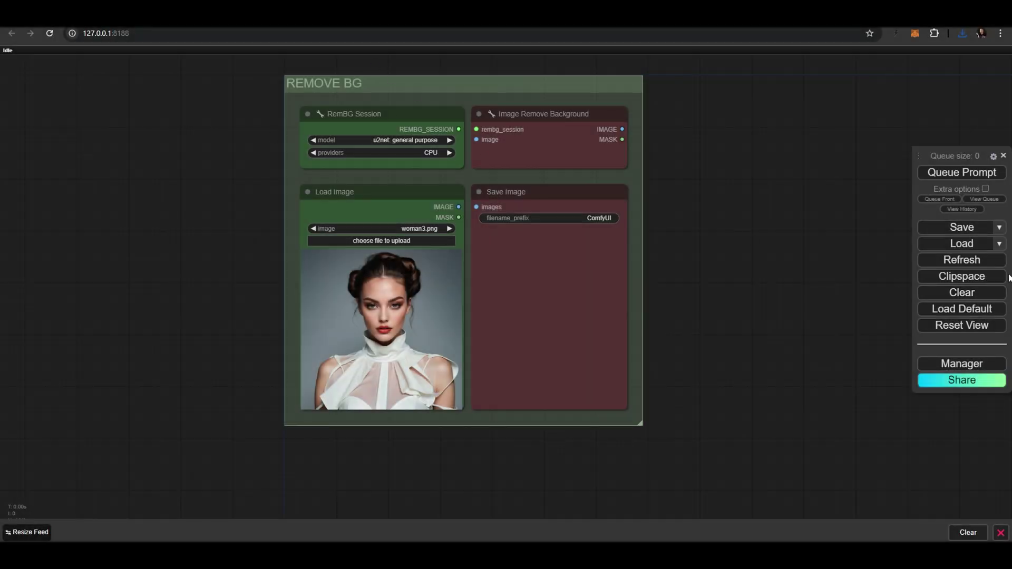
Step: Find REMOVE BG in the saved workflow templates and run background removal on woman3.png
left_click(999, 244)
scroll(948, 395, "down", 3)
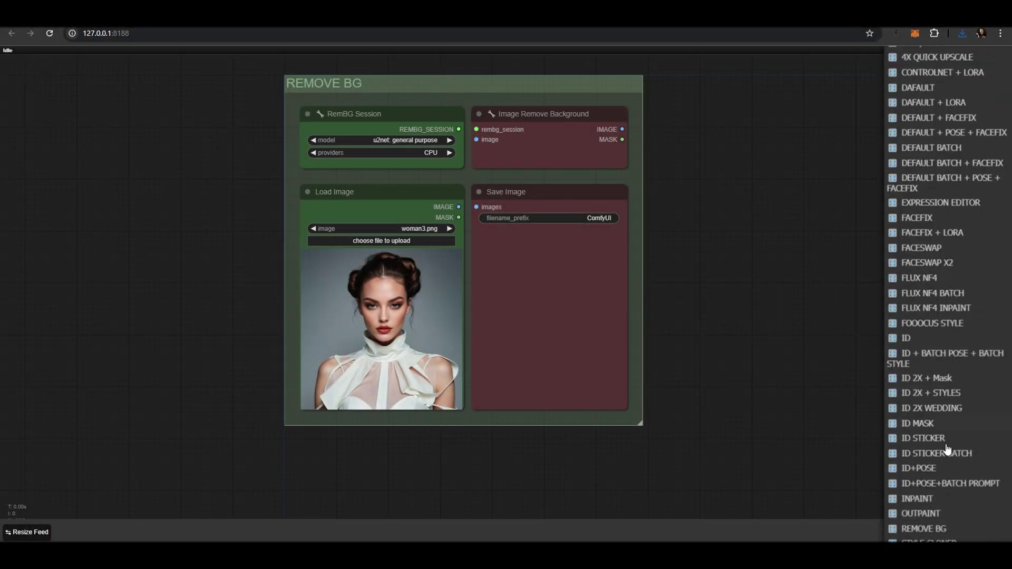
scroll(948, 513, "down", 1)
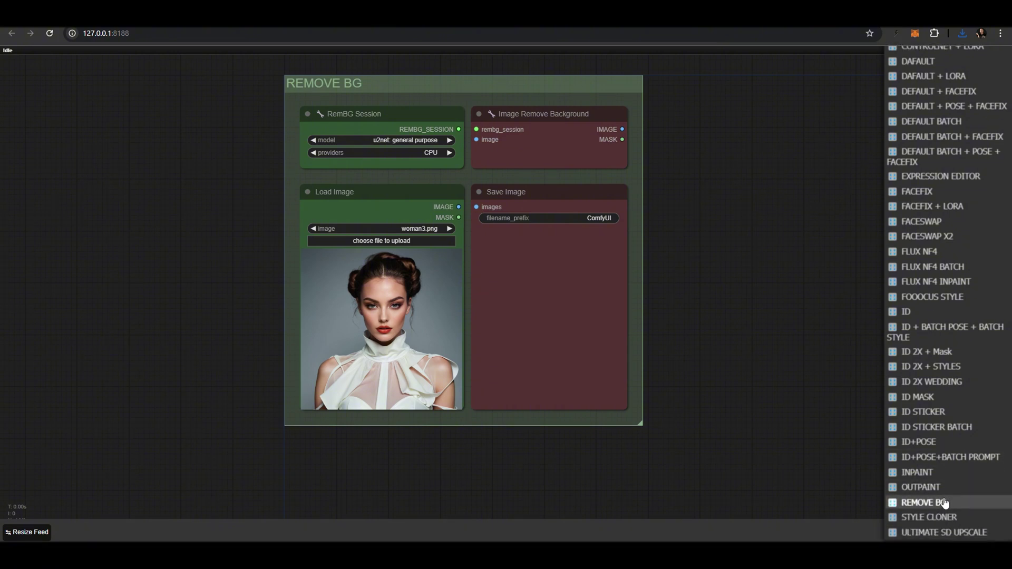
key("ctrl+Return")
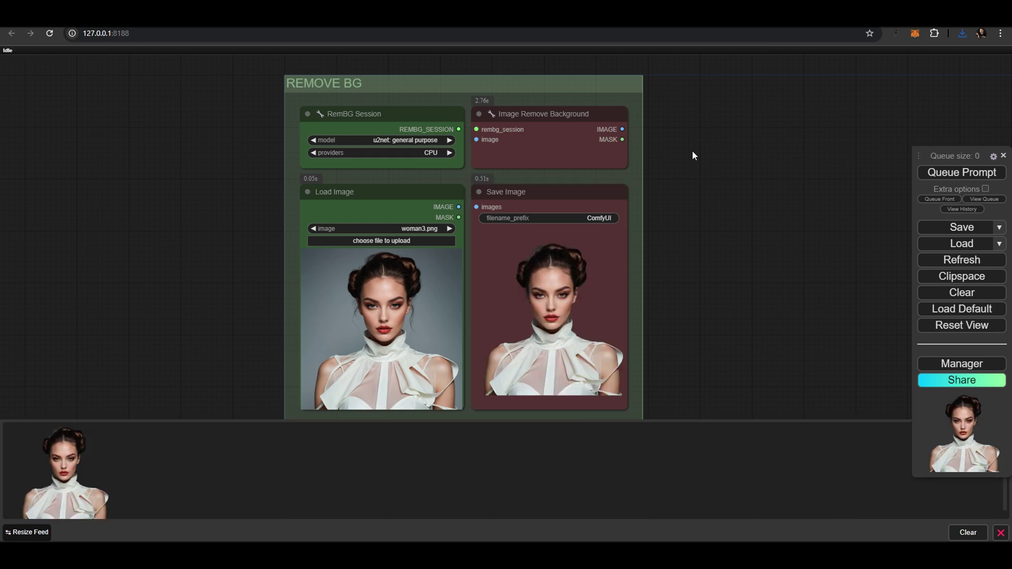
Step: Load Comfy_00029_.png from the output folder into the Load Image node and run background removal on it
left_click(412, 240)
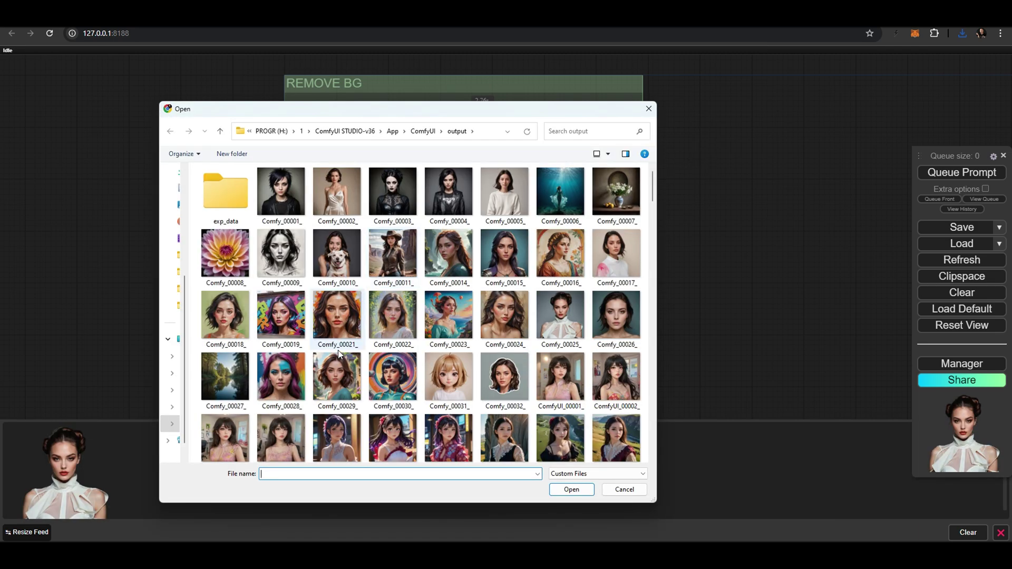
left_click(338, 372)
double_click(337, 369)
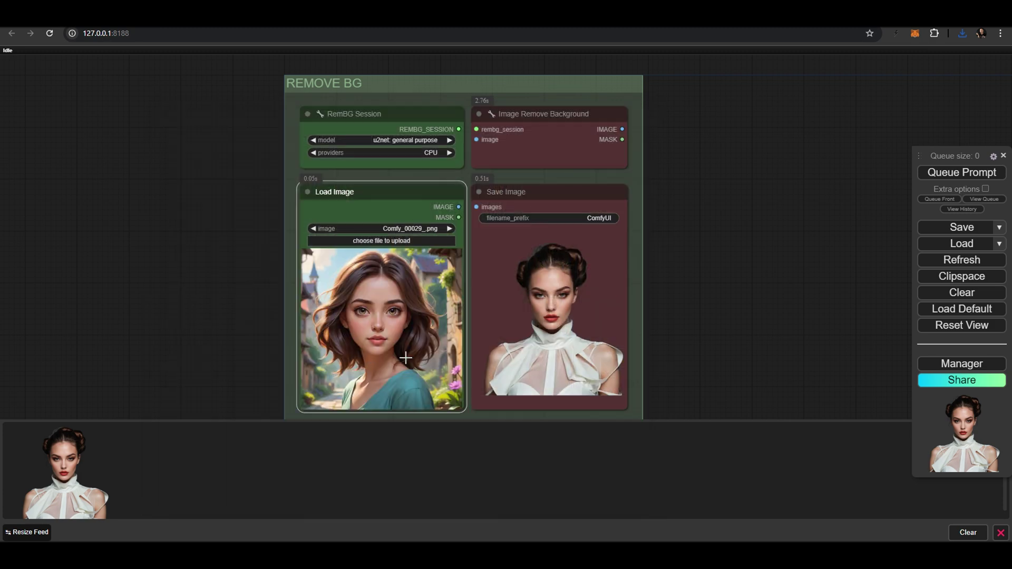
left_click(943, 173)
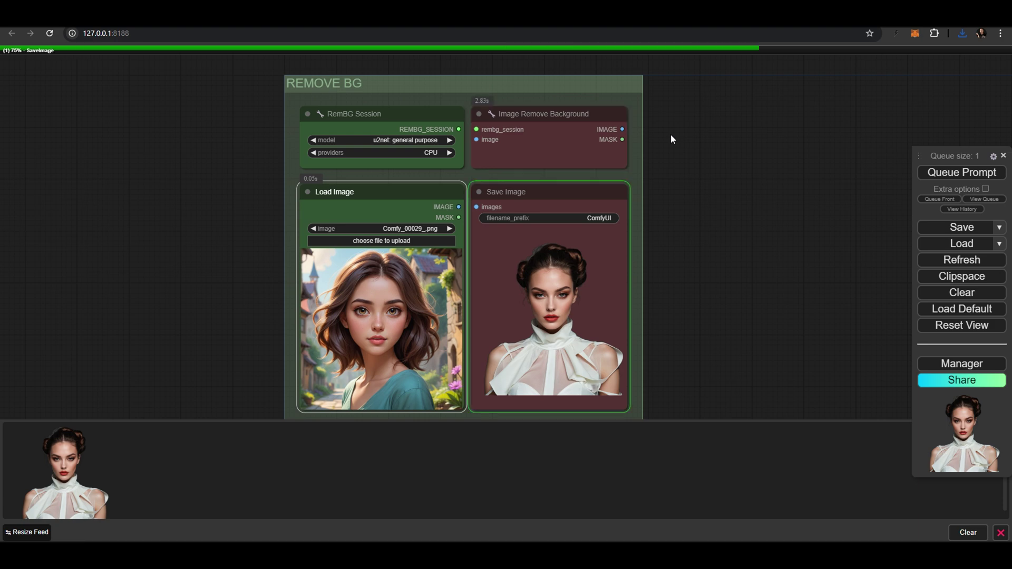
Step: Replace the input image with the sticker portrait Comfy_00032_.png and run background removal on it
left_click(388, 246)
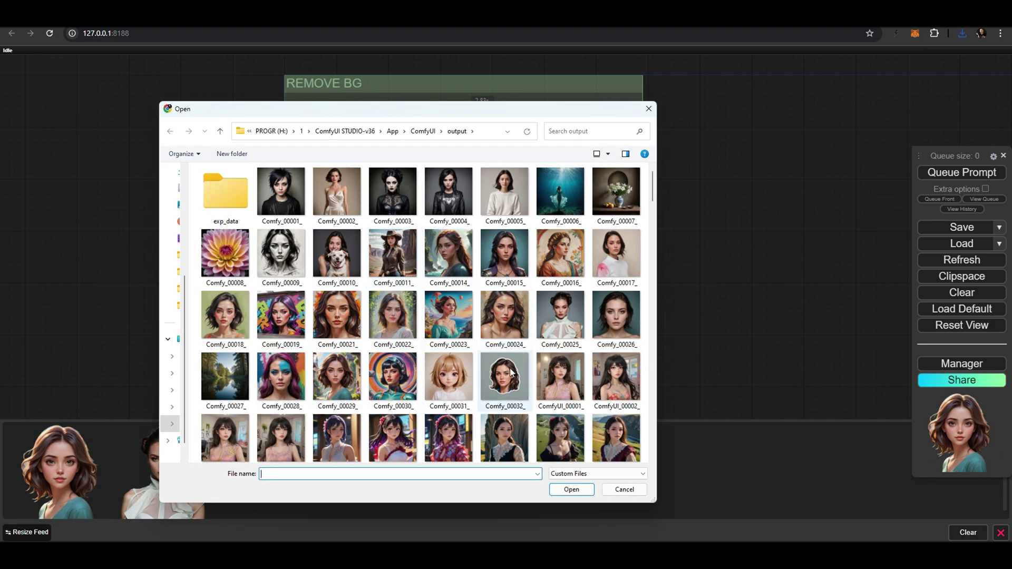
double_click(506, 375)
left_click(943, 174)
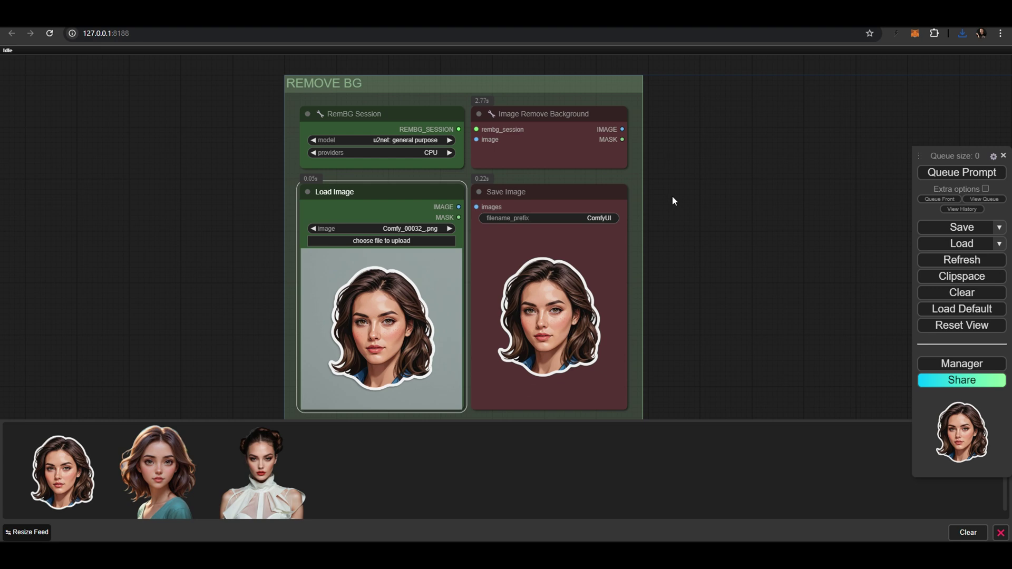
Step: View the background-free results enlarged one after another, starting with the sticker portrait
left_click(80, 454)
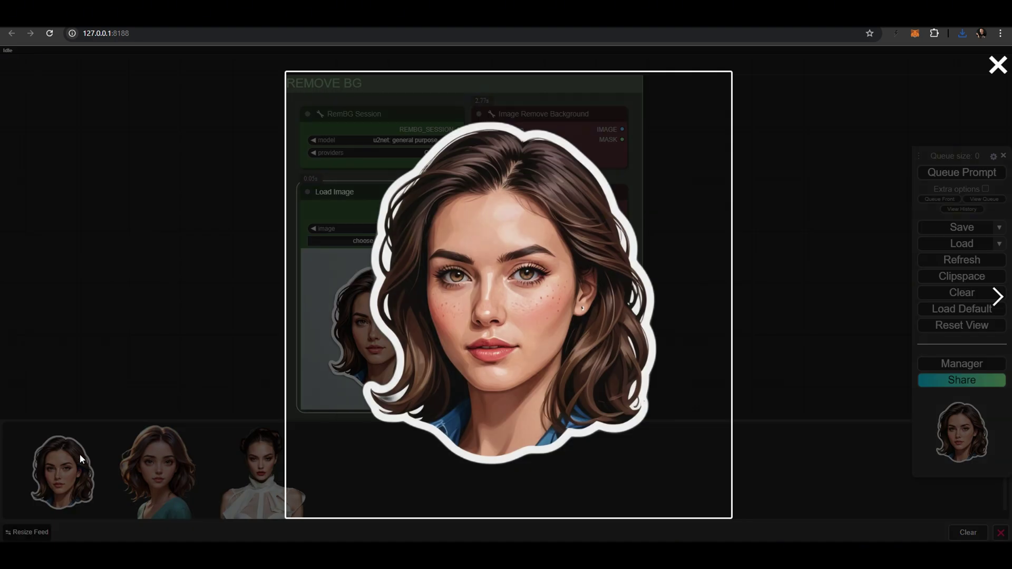
left_click(997, 294)
left_click(997, 295)
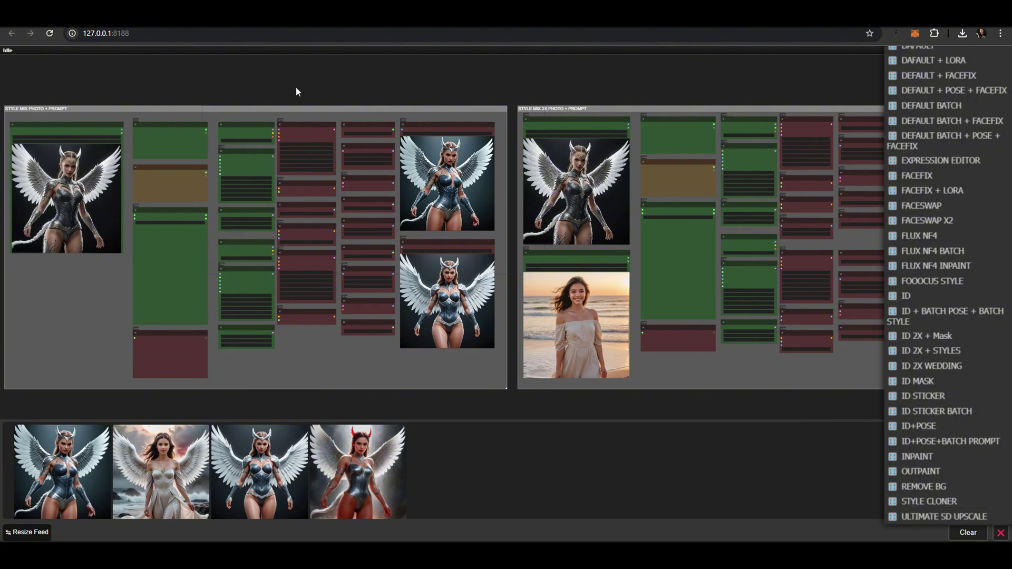
Step: Examine the STYLE MIX PHOTO + PROMPT workflow, including its source image, prompt text, first IPAdapter Advanced settings and output images
left_click_drag(296, 88, 389, 100)
scroll(350, 114, "up", 5)
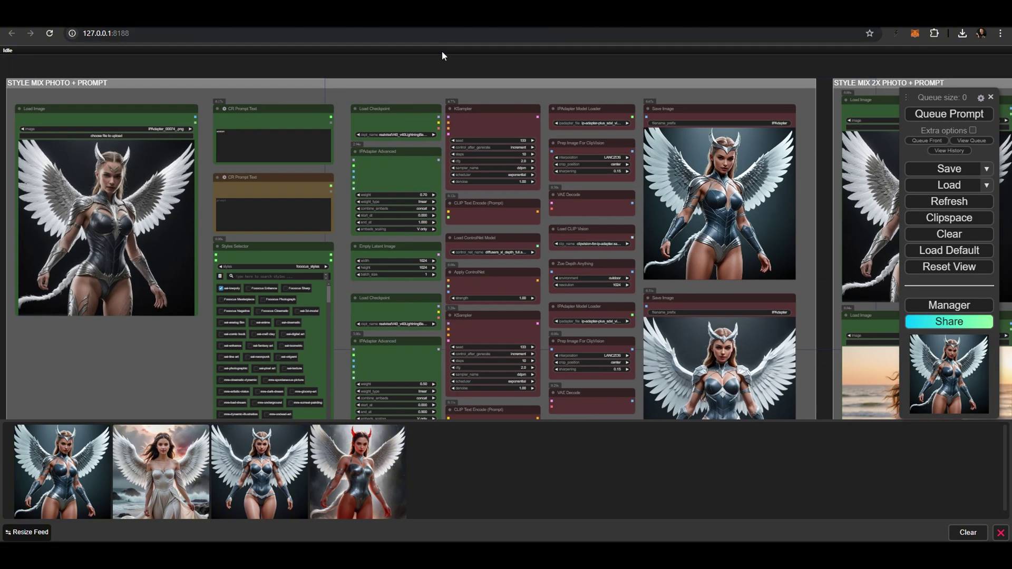
scroll(411, 66, "down", 1)
left_click_drag(410, 64, 449, 59)
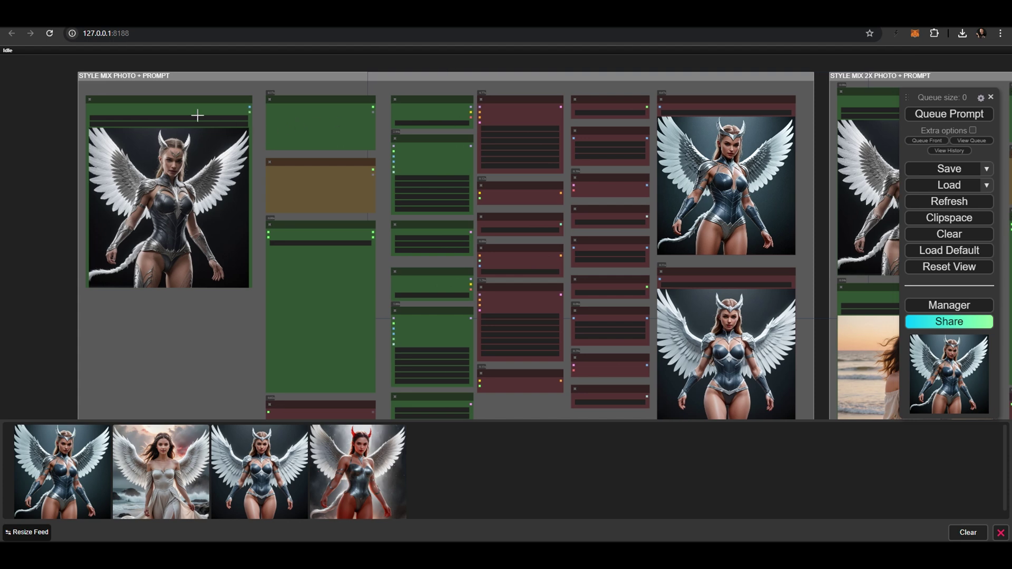
scroll(179, 161, "up", 8)
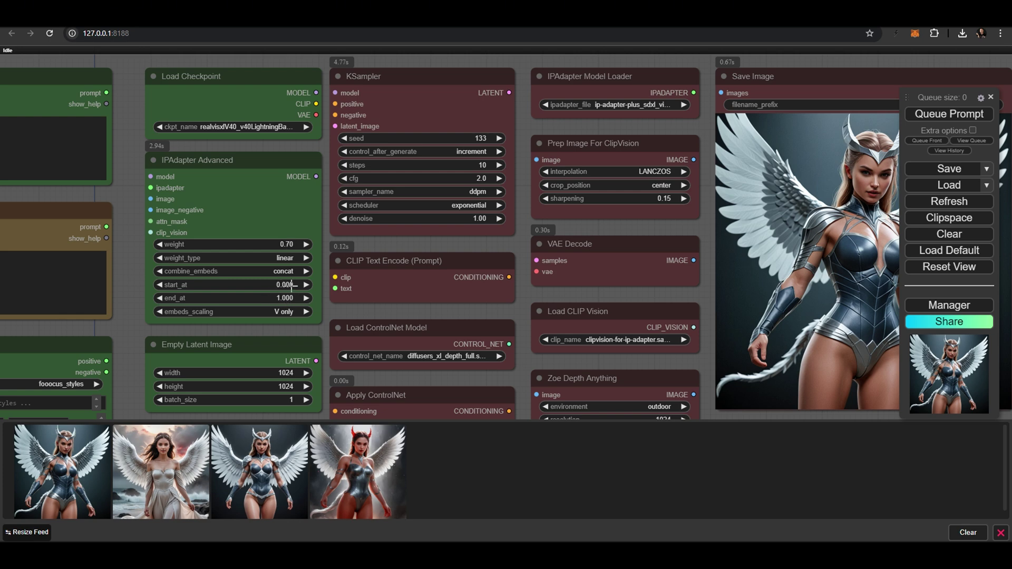
scroll(292, 285, "down", 8)
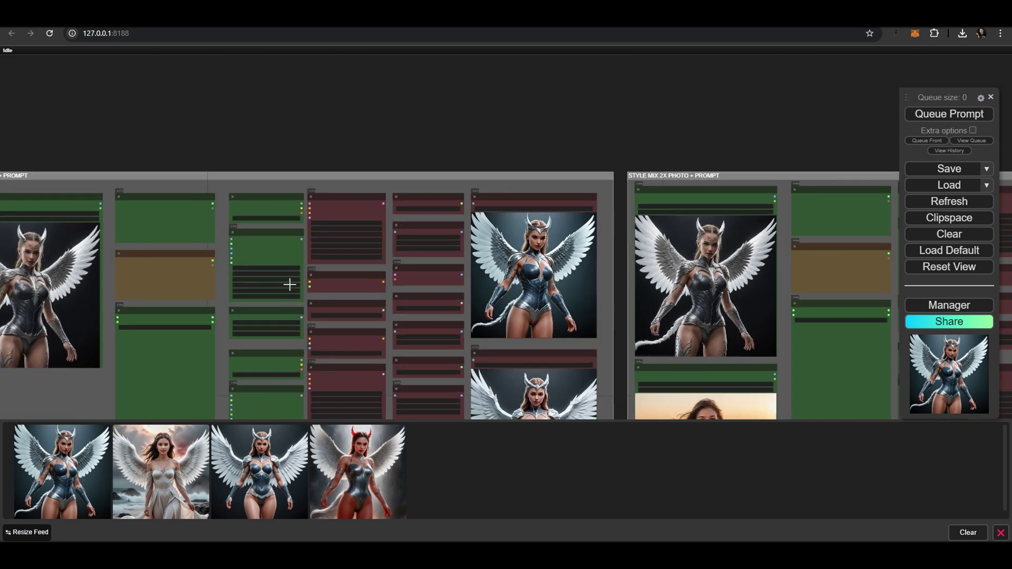
left_click_drag(279, 141, 350, 123)
scroll(350, 127, "up", 1)
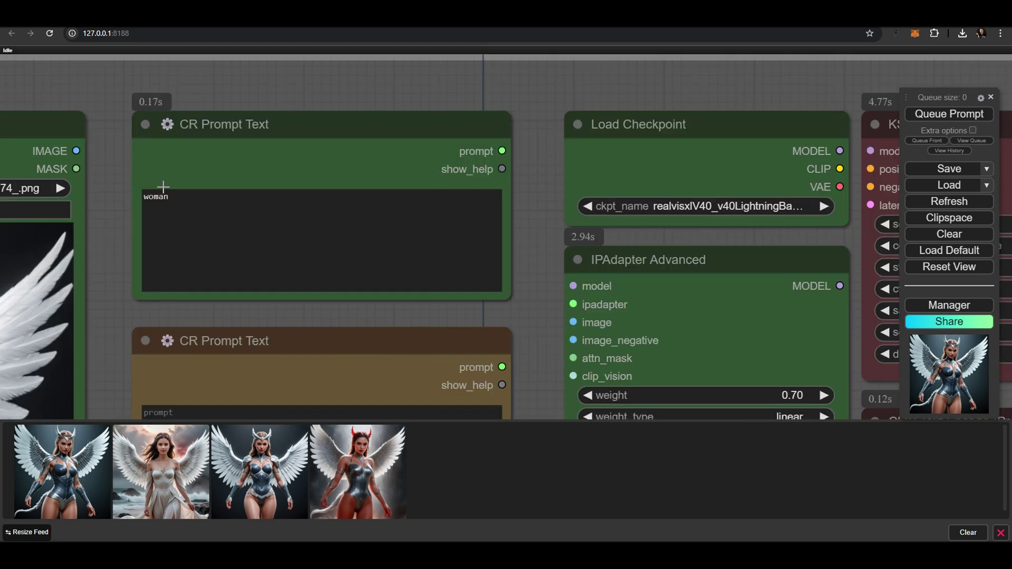
scroll(162, 186, "down", 10)
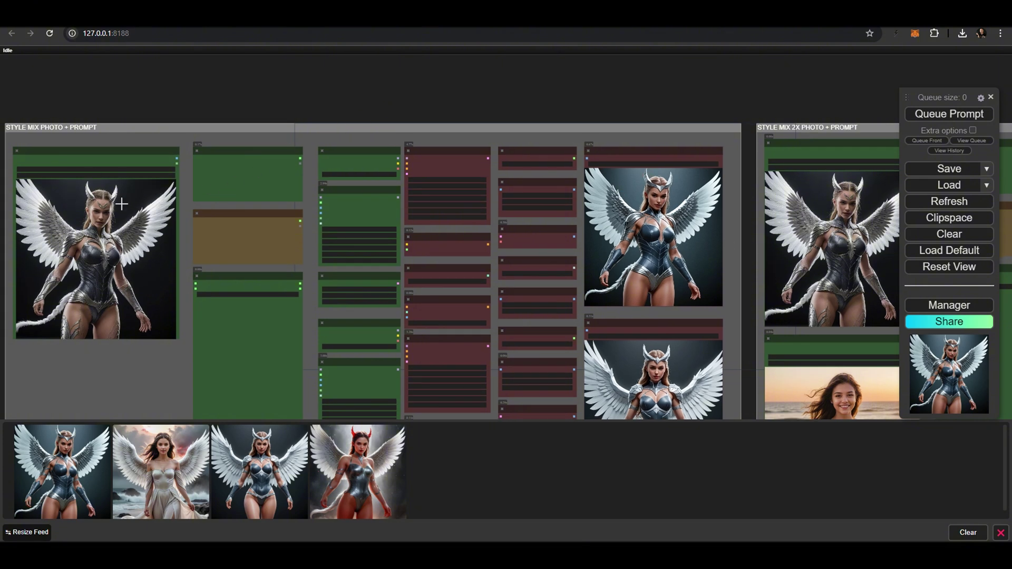
left_click_drag(448, 99, 439, 47)
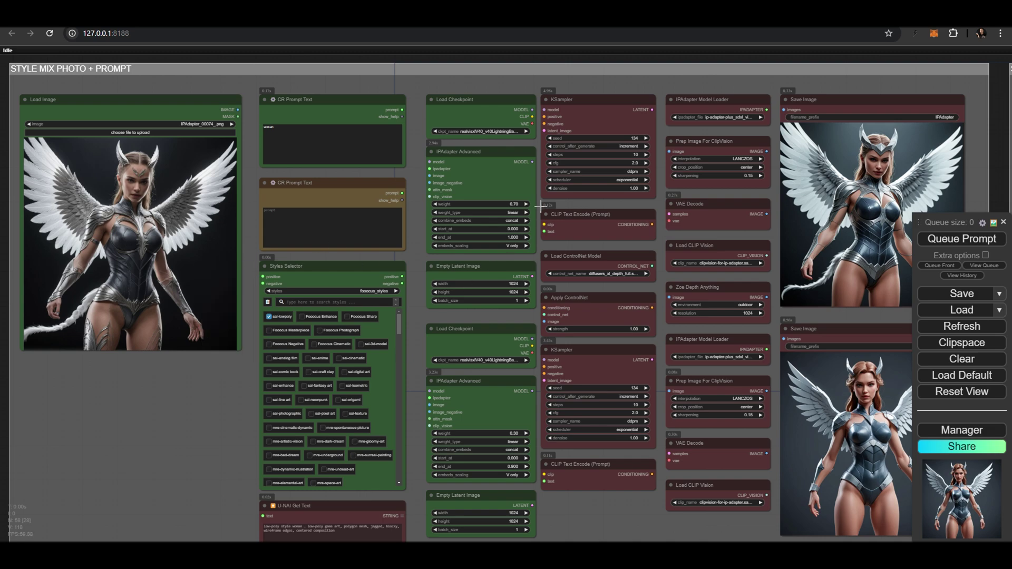
Step: Compare the weight and end_at settings of the two IPAdapter Advanced nodes in STYLE MIX PHOTO + PROMPT with their respective output images
scroll(522, 188, "up", 14)
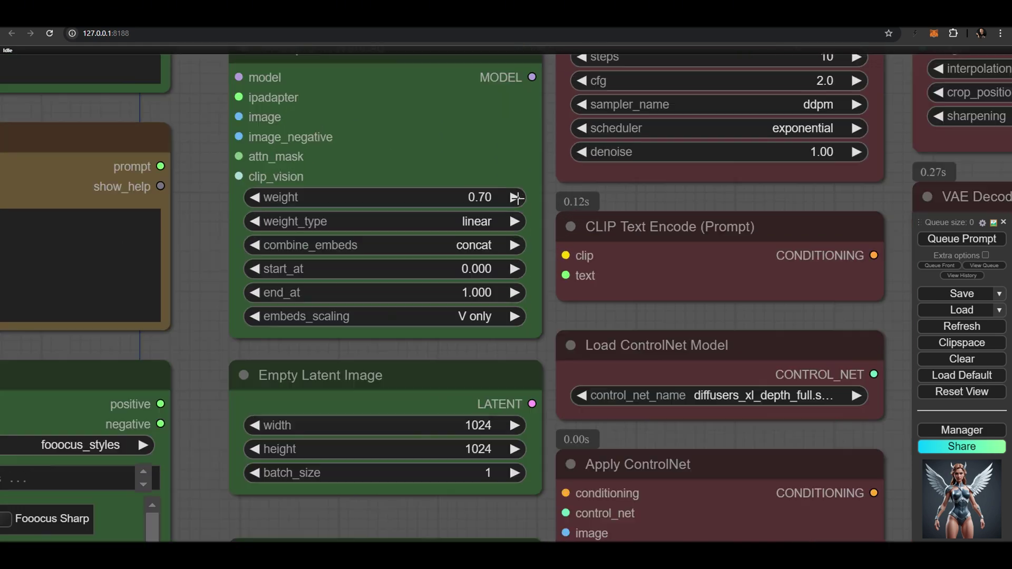
scroll(453, 182, "down", 12)
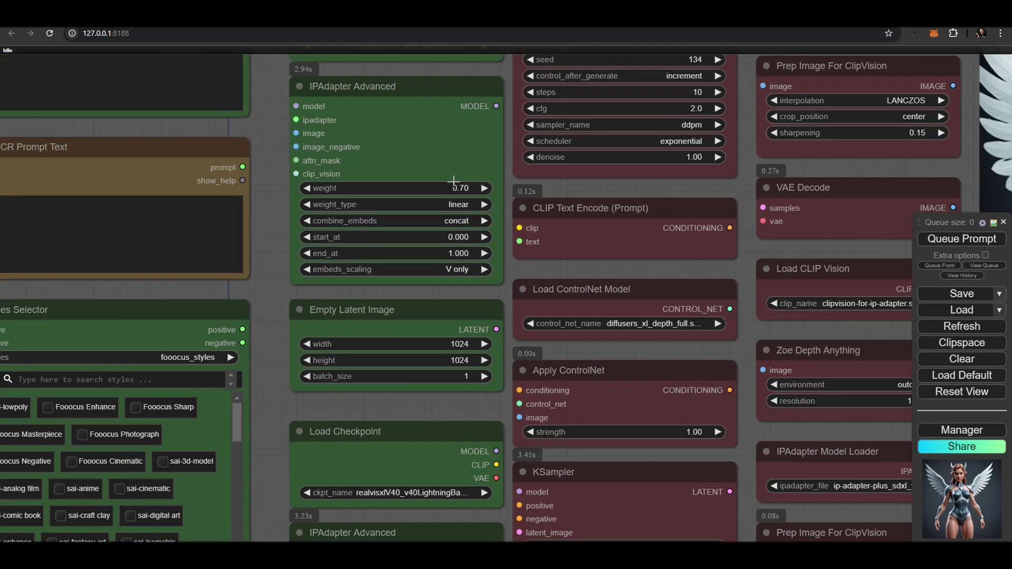
scroll(936, 147, "up", 10)
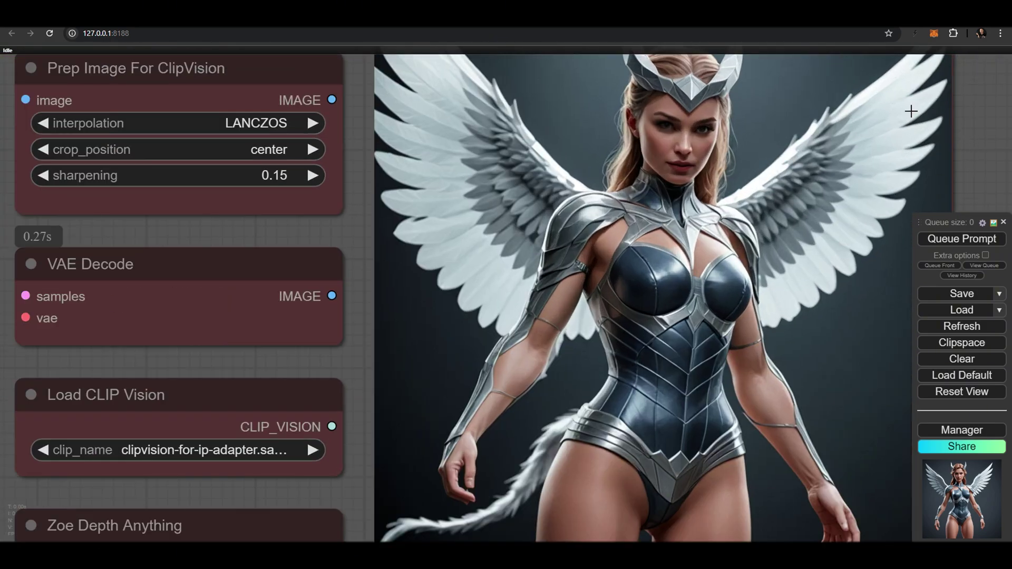
scroll(911, 110, "down", 2)
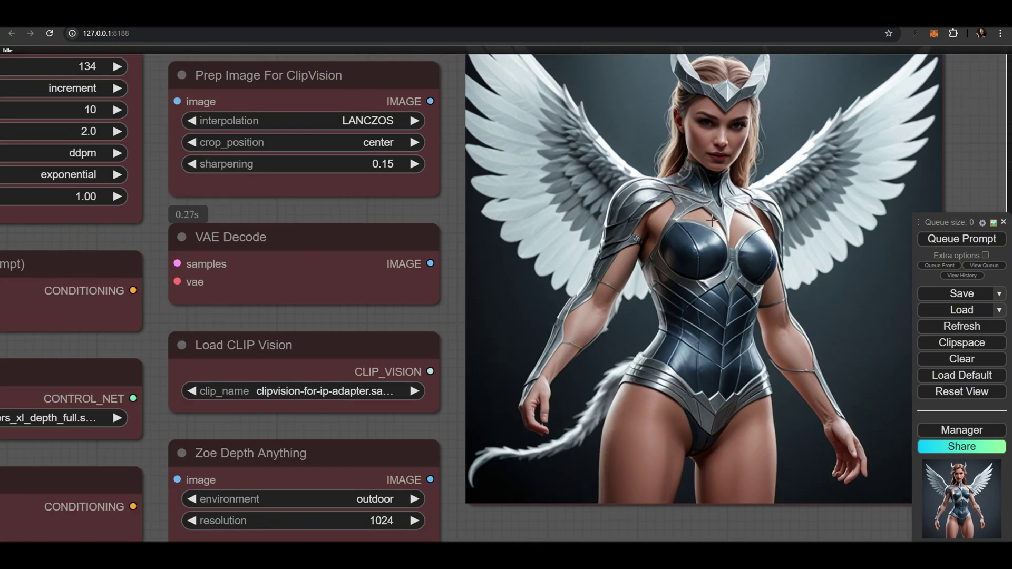
scroll(708, 206, "down", 10)
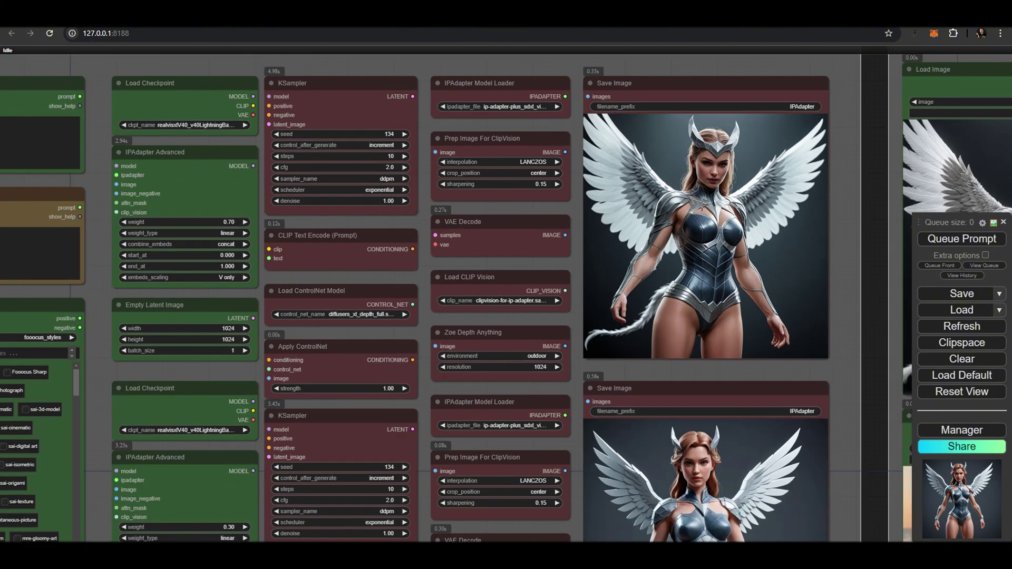
scroll(630, 335, "up", 1)
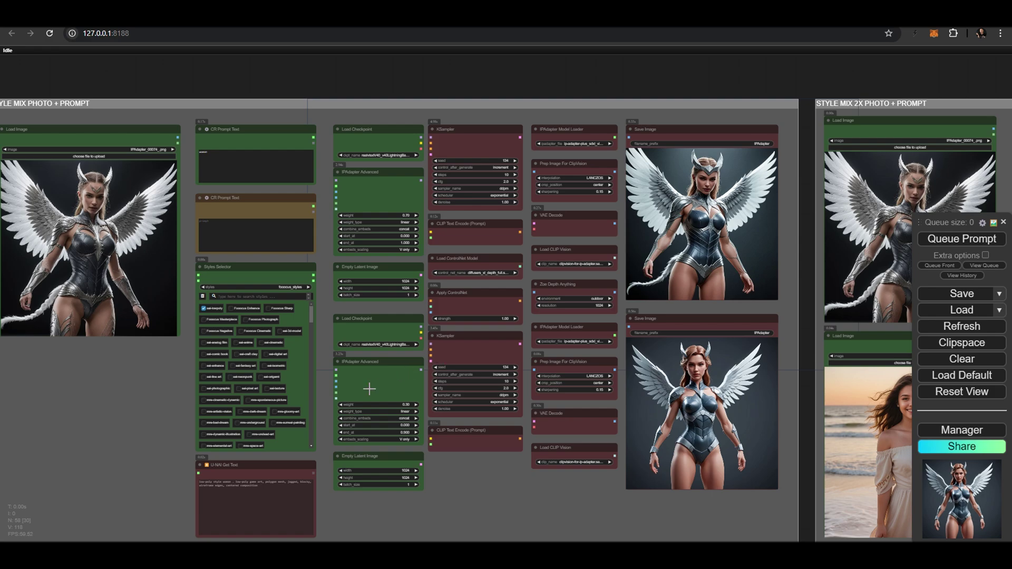
scroll(370, 389, "up", 15)
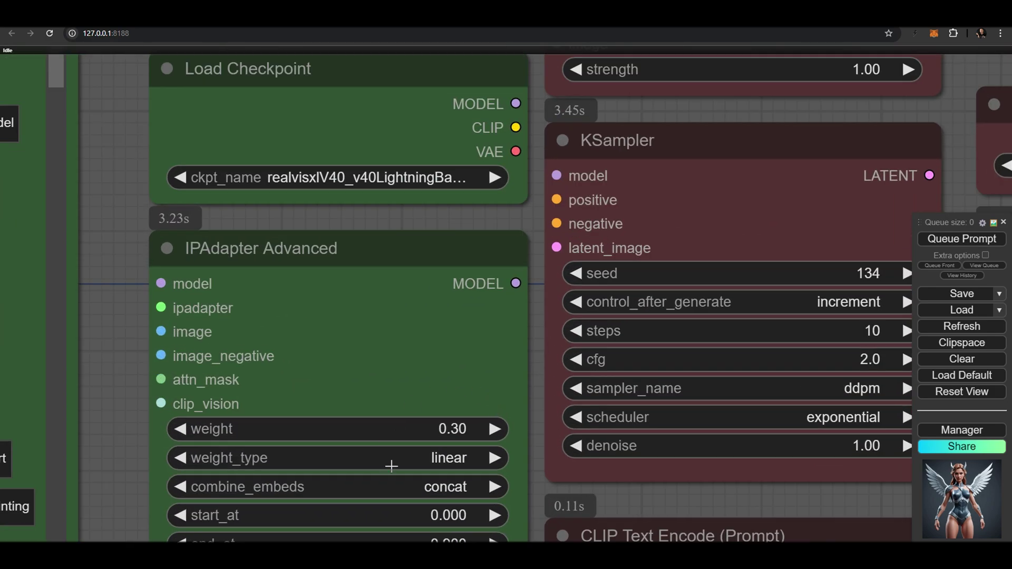
scroll(464, 430, "down", 8)
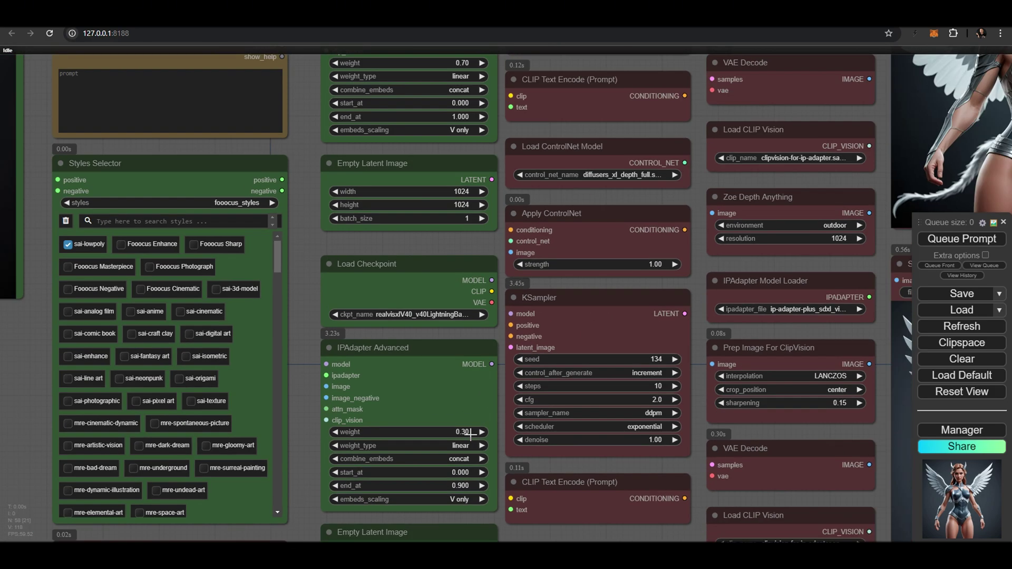
scroll(470, 433, "down", 6)
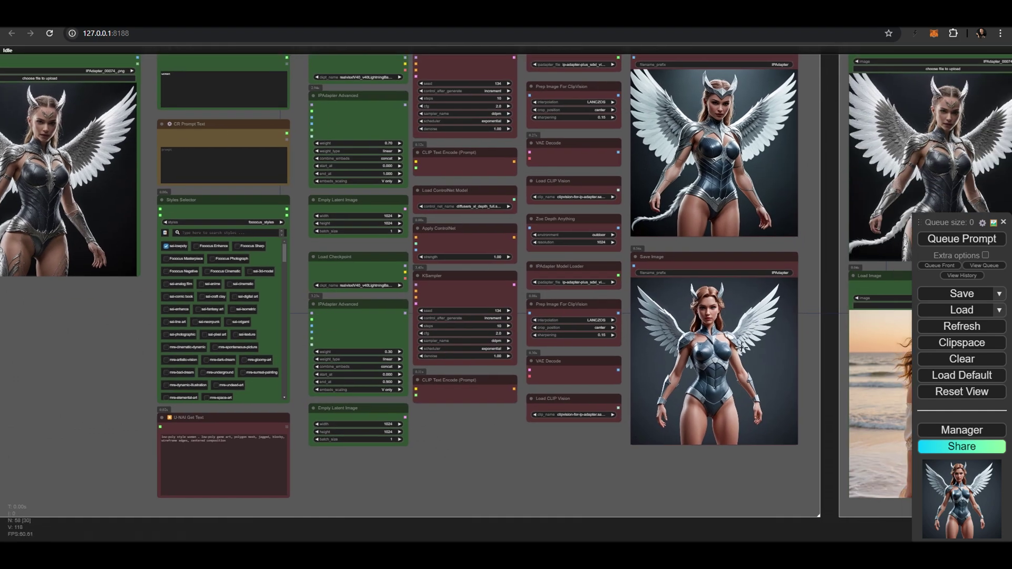
Step: Examine the STYLE MIX 2X PHOTO + PROMPT workflow, comparing both IPAdapter Advanced nodes' settings and the resulting winged-woman images
scroll(743, 348, "up", 8)
scroll(838, 348, "down", 2)
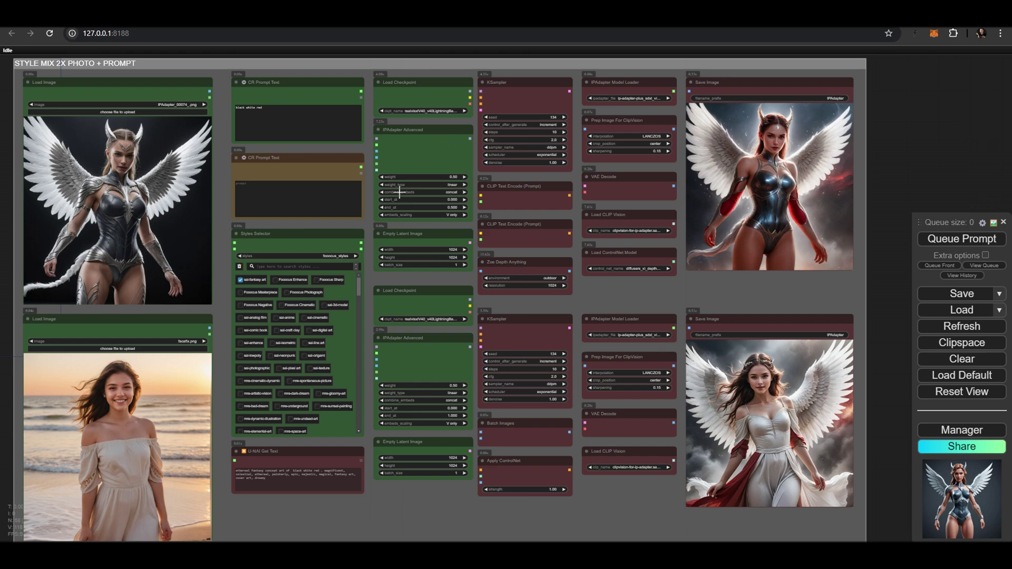
scroll(399, 192, "up", 10)
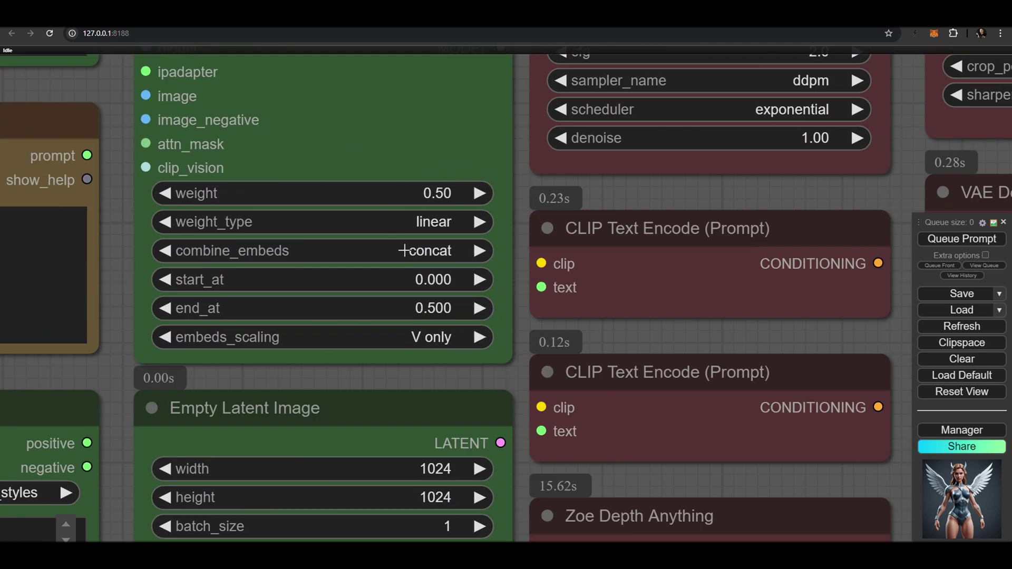
scroll(403, 250, "down", 10)
scroll(960, 183, "up", 8)
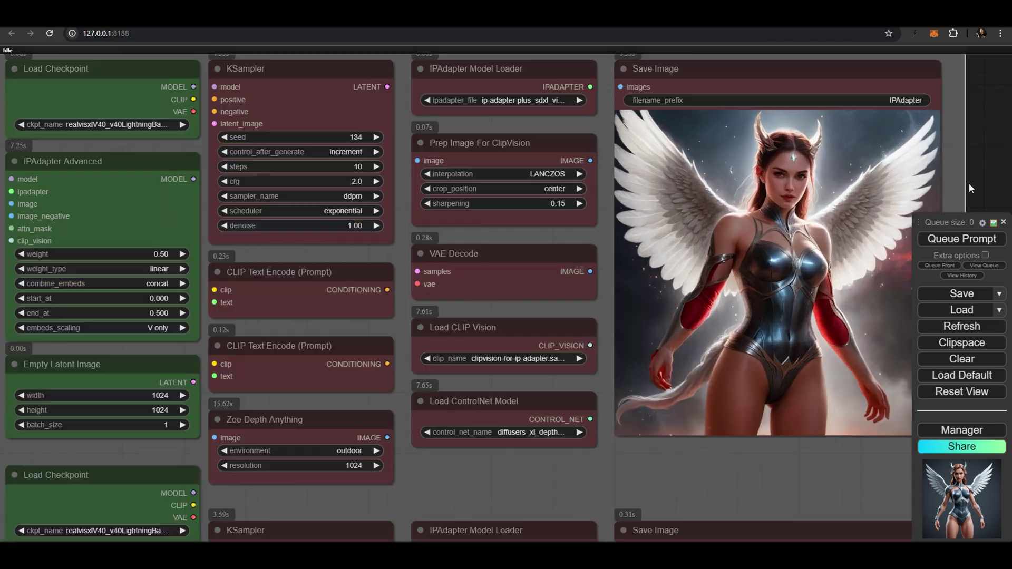
scroll(974, 182, "down", 12)
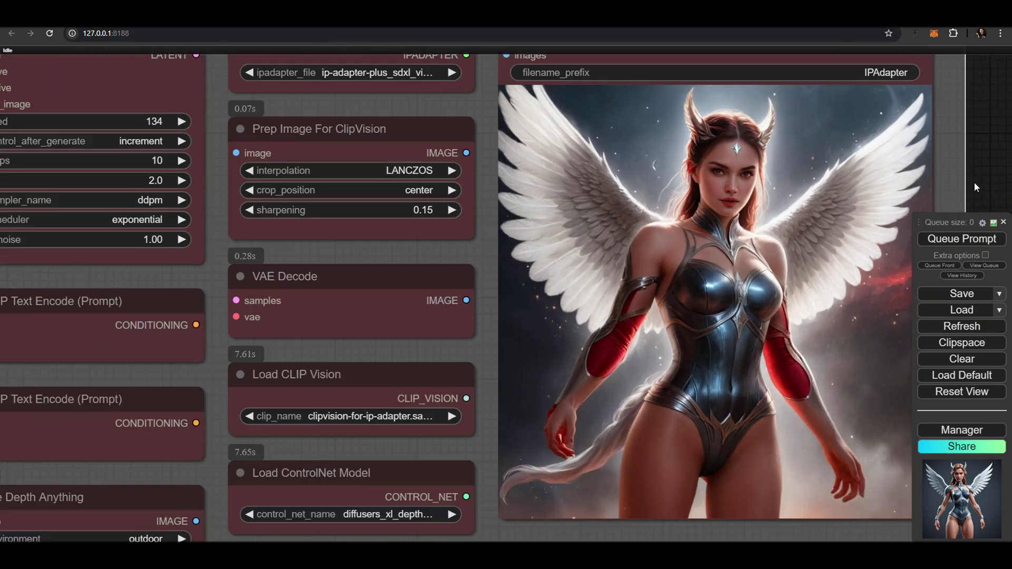
scroll(752, 83, "down", 3)
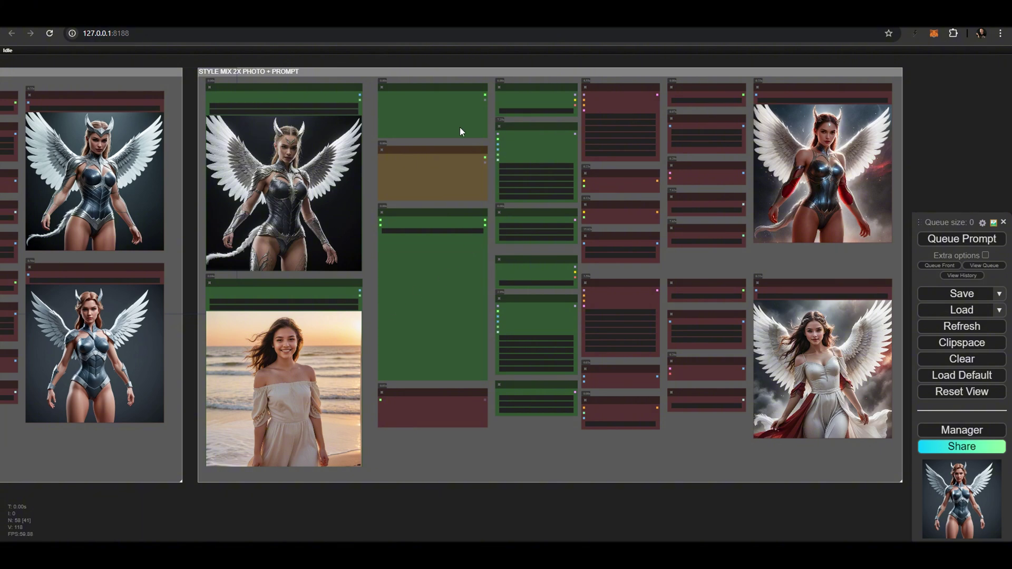
scroll(567, 348, "up", 15)
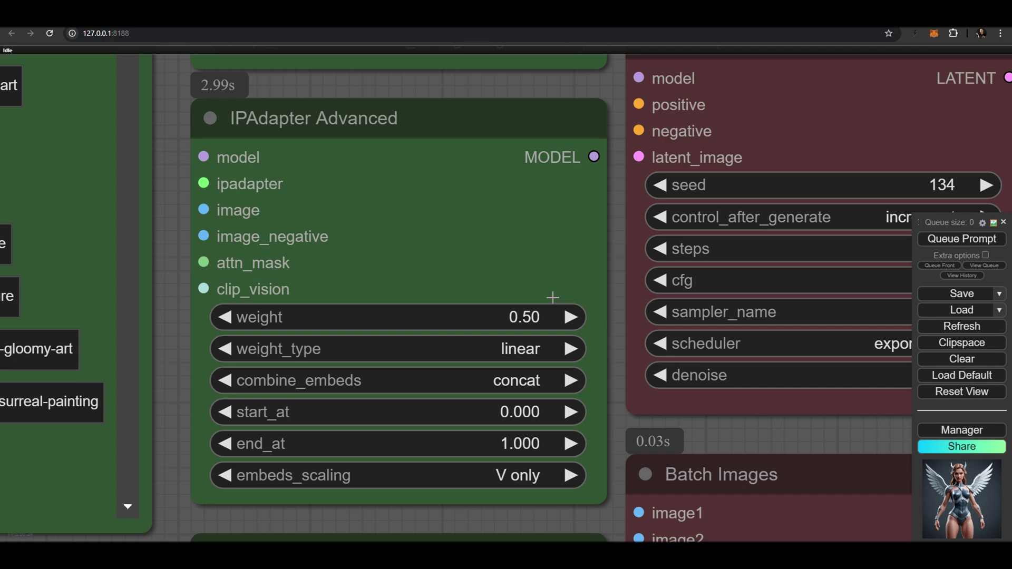
scroll(546, 299, "down", 8)
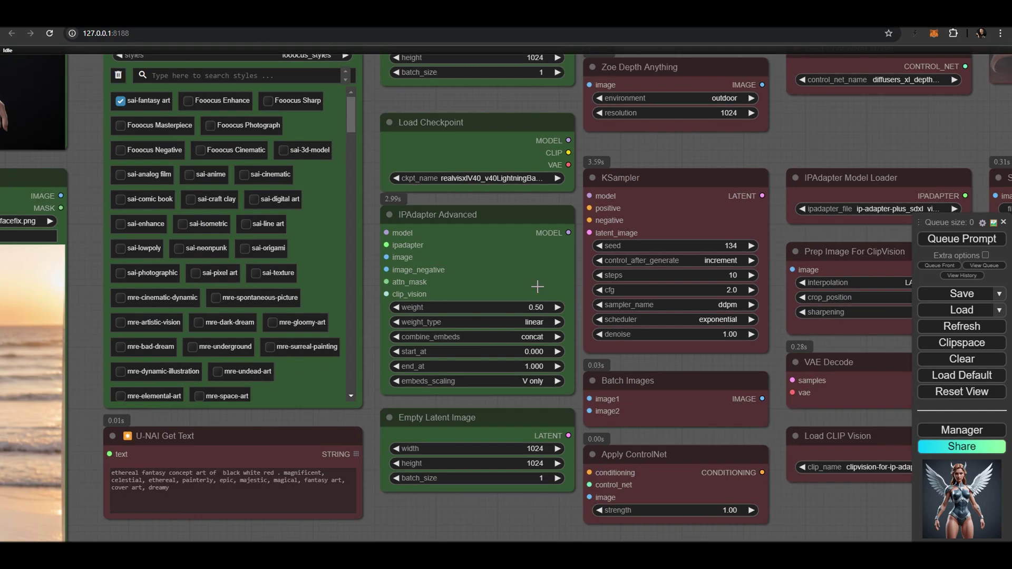
scroll(538, 285, "down", 8)
Step: View the generated style-mix images enlarged one after another, starting with the first winged warrior in the image feed
left_click(75, 453)
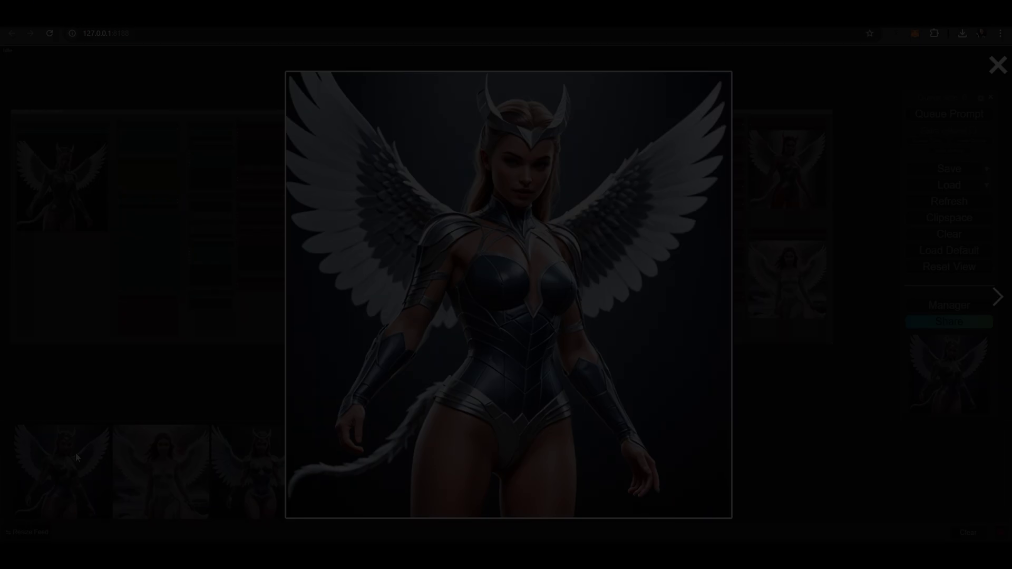
key("Right")
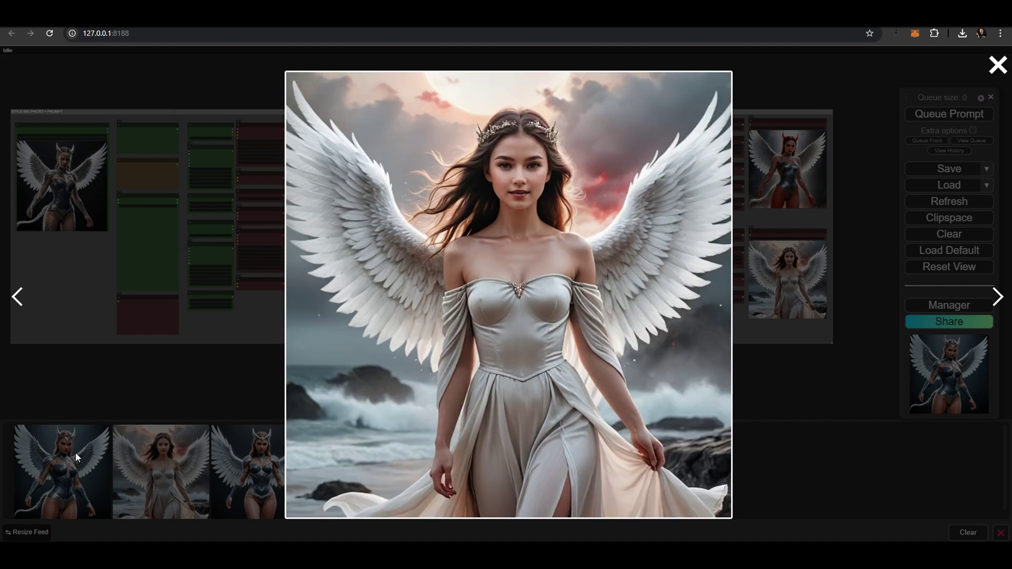
key("Right")
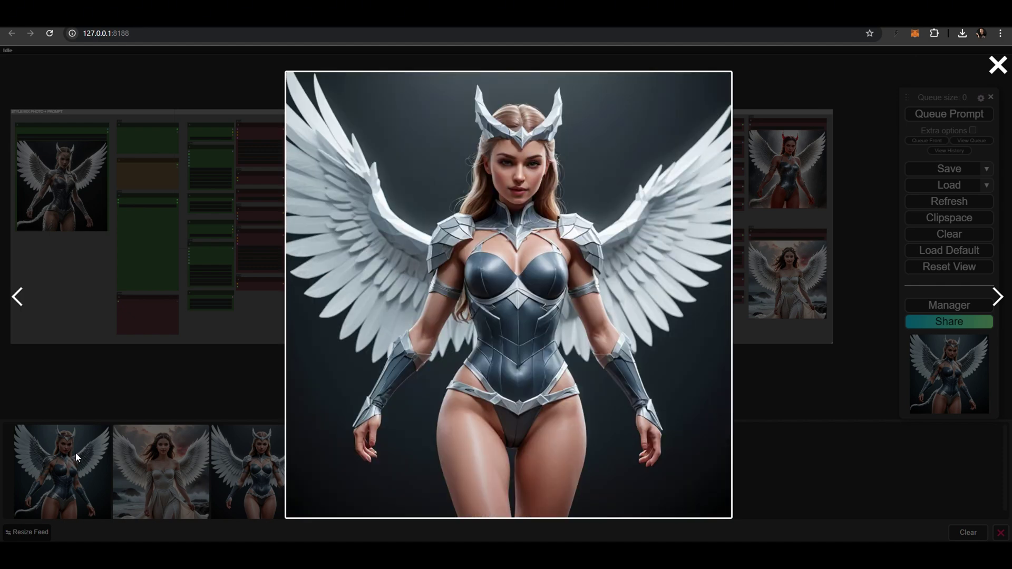
key("Right")
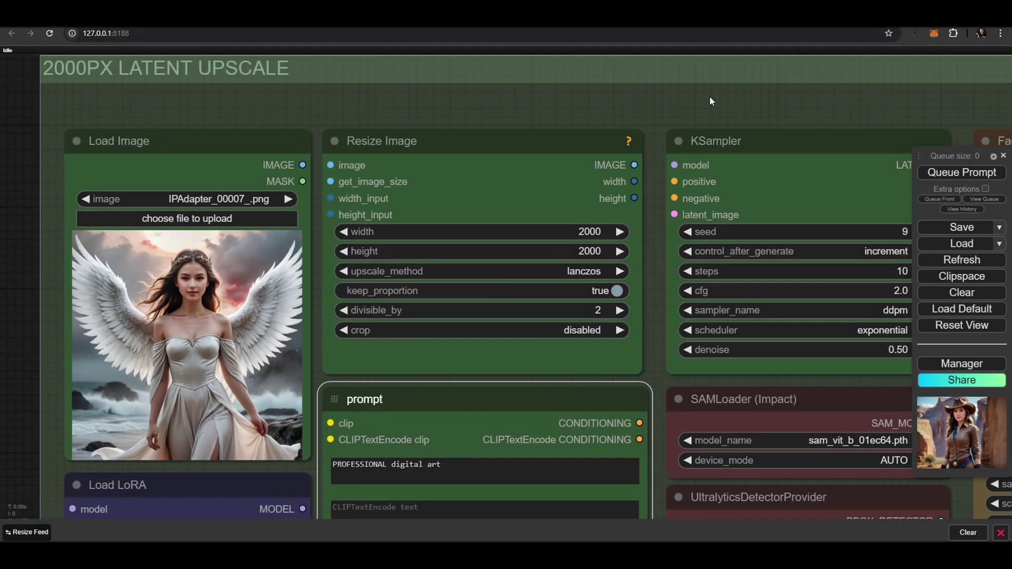
Step: Run the 2000PX LATENT UPSCALE workflow on the winged woman image with the prompt "PROFESSIONAL digital art"
left_click_drag(448, 462, 334, 461)
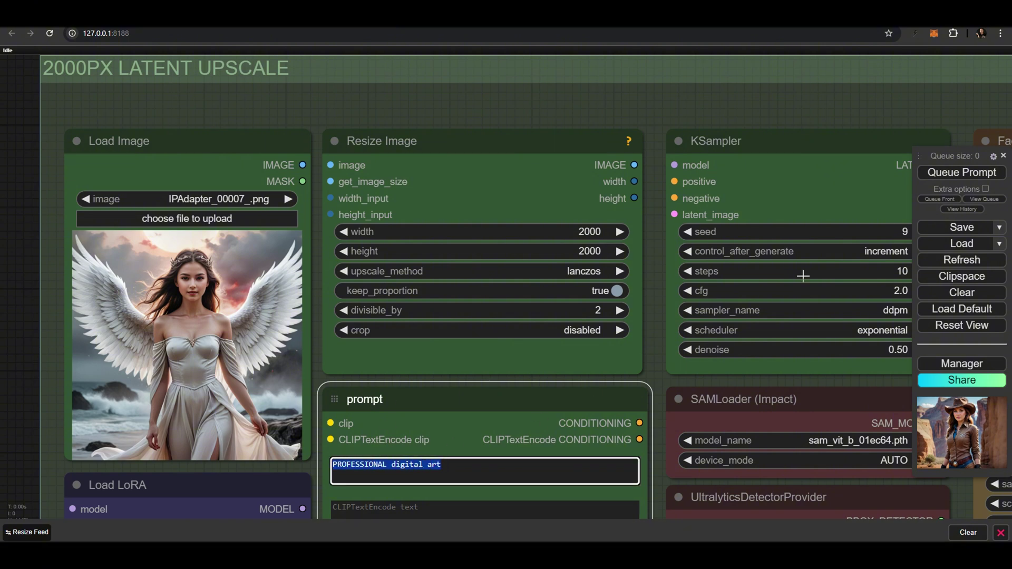
left_click(962, 173)
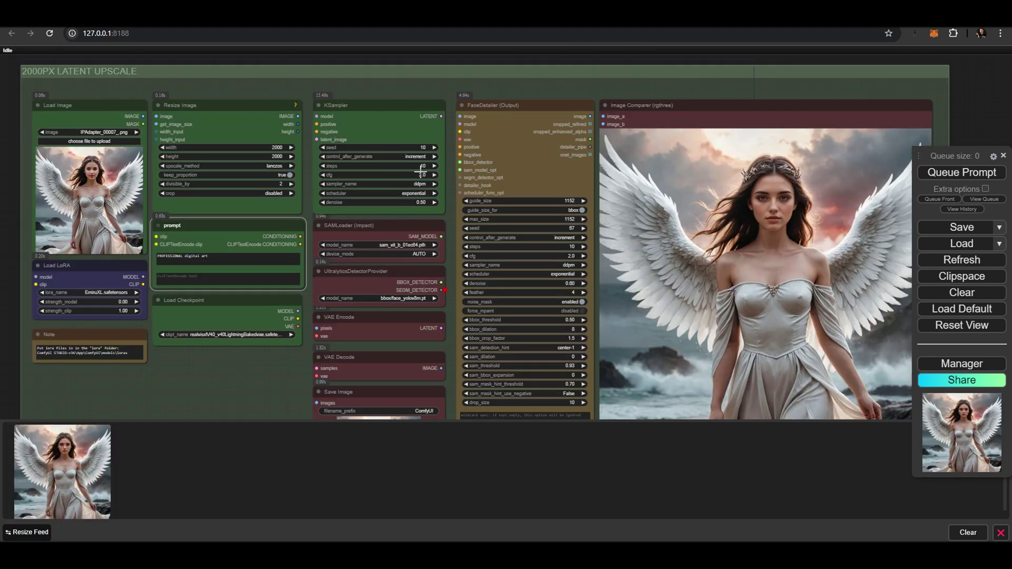
Step: View the upscaled winged woman image at full resolution and inspect its details from face to dress hem
left_click(68, 475)
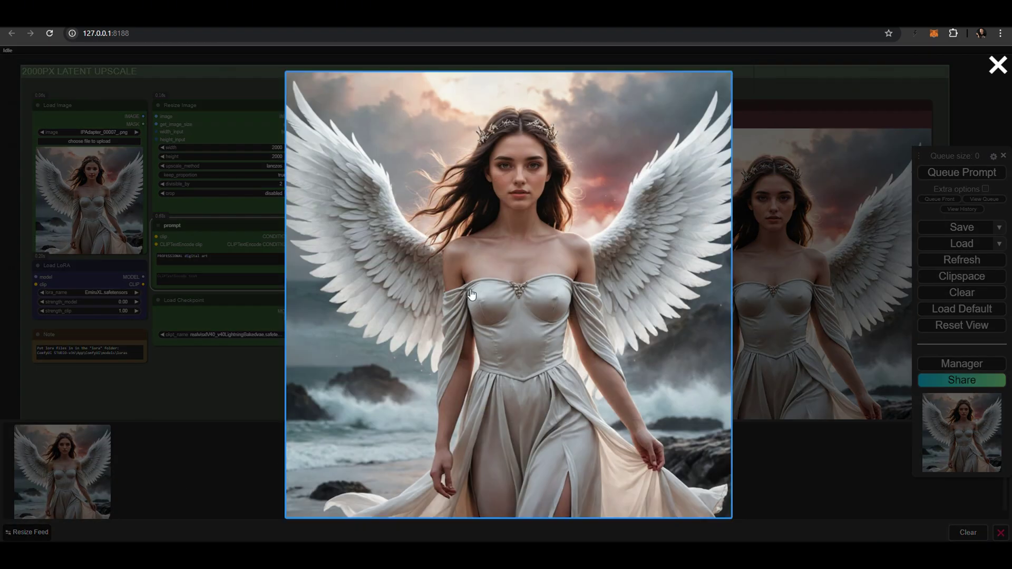
left_click(513, 159)
left_click(526, 148)
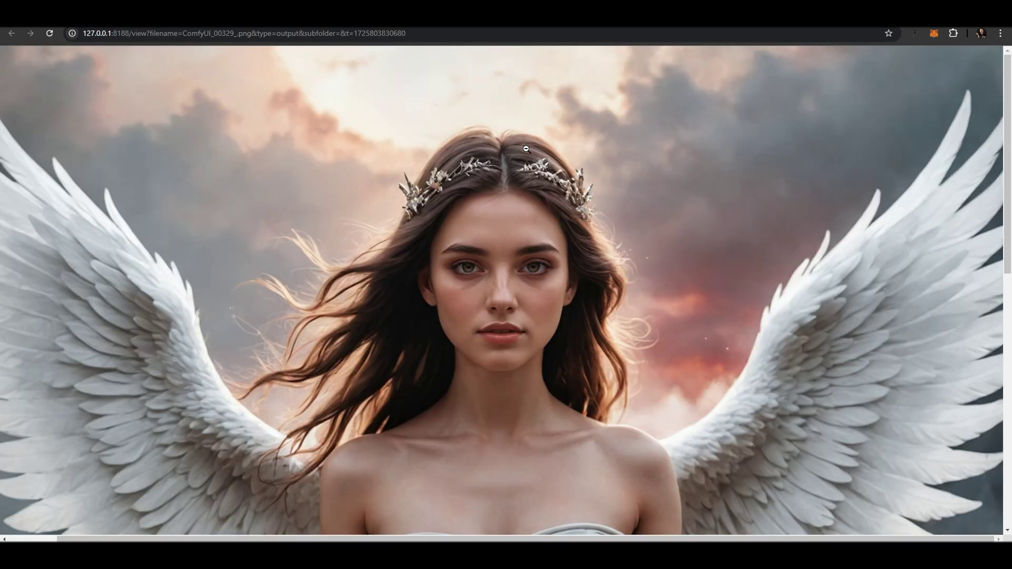
scroll(504, 168, "down", 8)
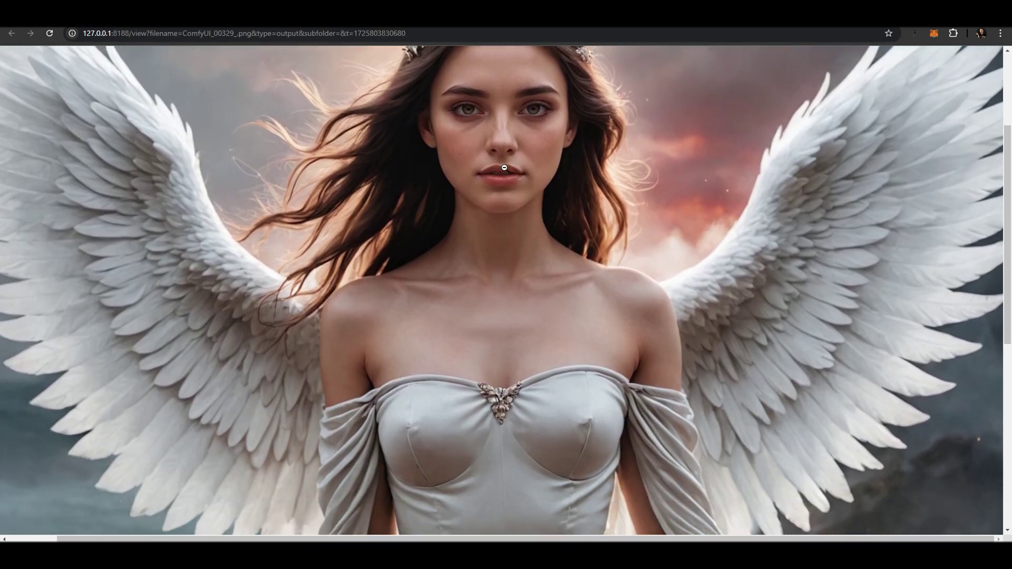
scroll(505, 167, "down", 3)
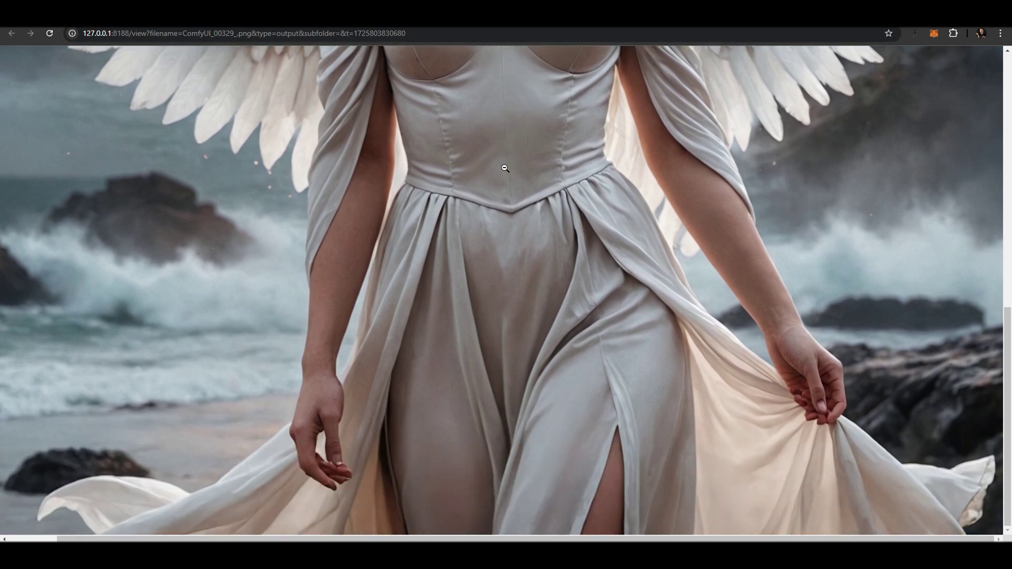
scroll(504, 168, "up", 8)
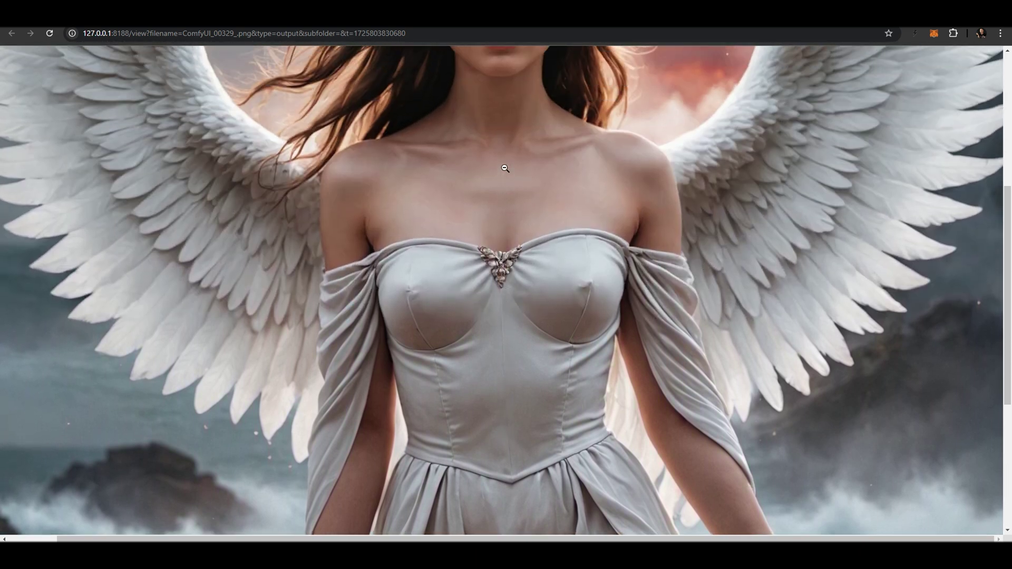
scroll(504, 167, "up", 3)
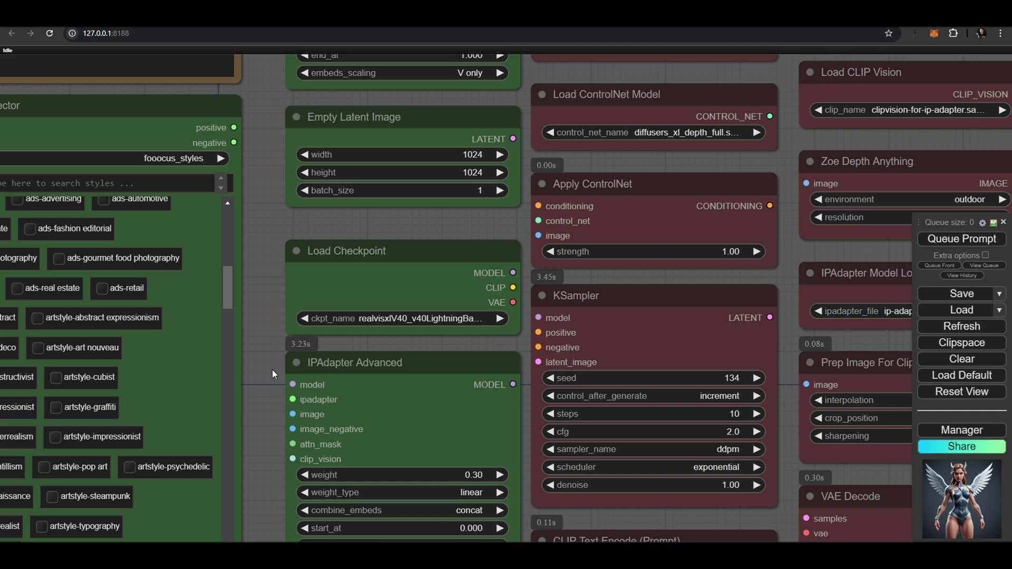
Step: View the generated low-poly woman and cowgirl style-mix images enlarged, one after the other
left_click_drag(272, 369, 267, 257)
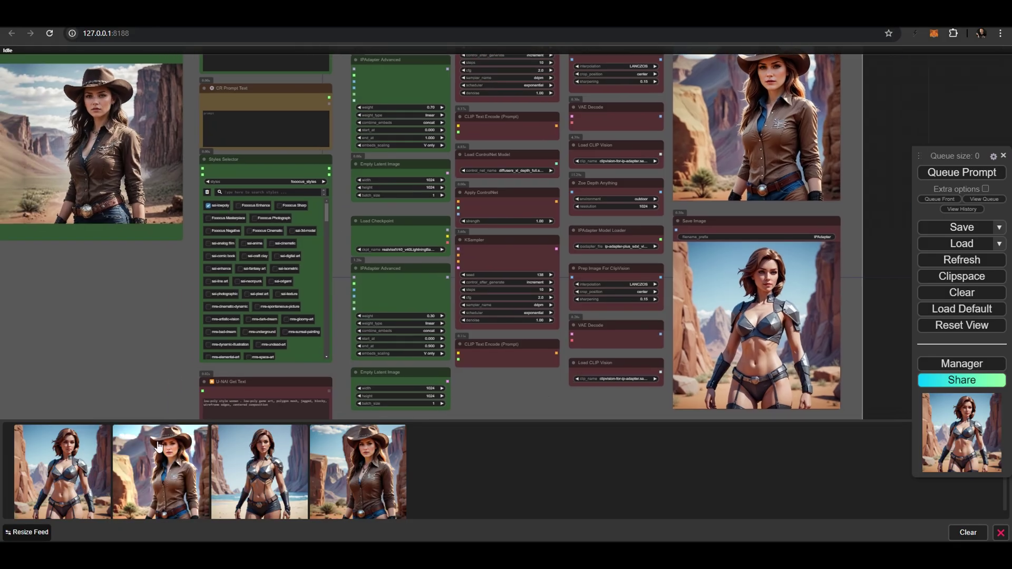
left_click(55, 470)
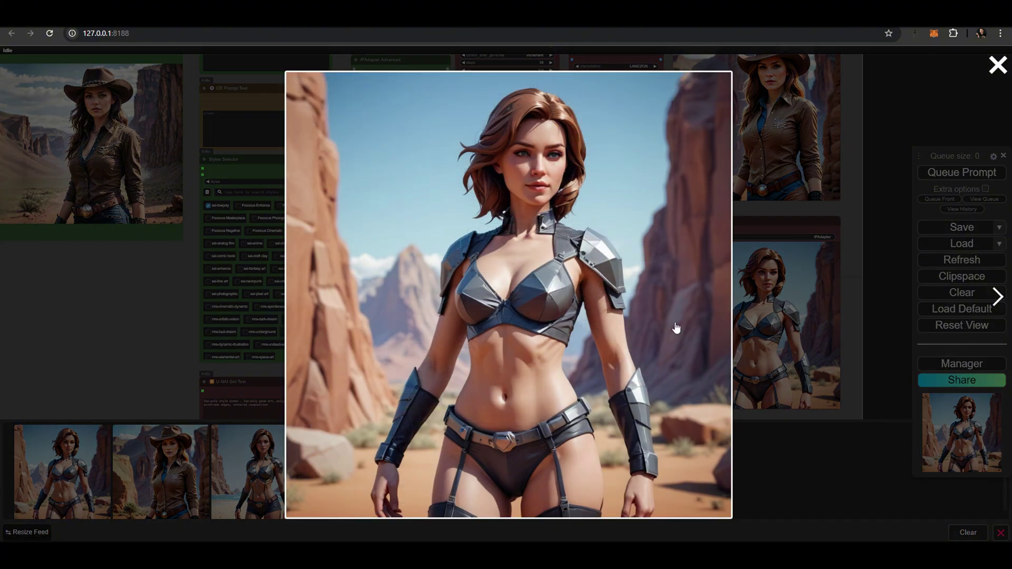
left_click(998, 298)
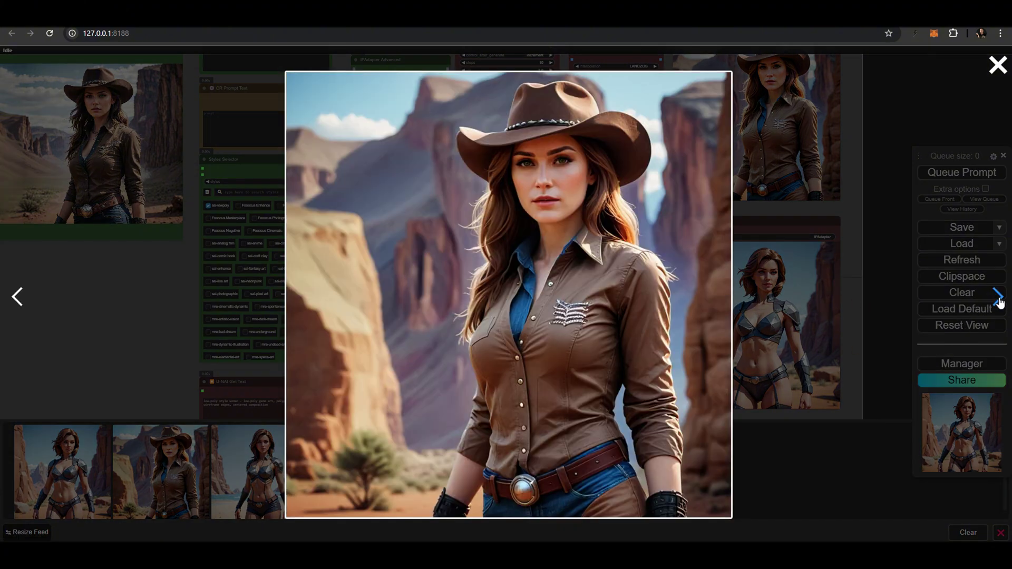
left_click(769, 237)
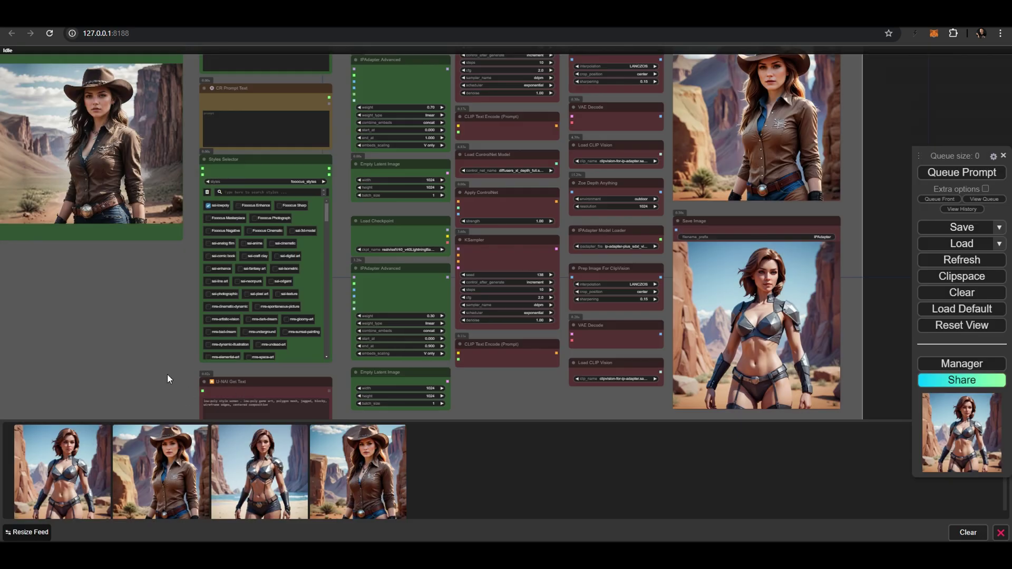
Step: Copy the low-poly prompt text from the U-NAI Get Text node below the Styles Selector
left_click_drag(167, 375, 178, 257)
scroll(195, 277, "up", 3)
scroll(195, 277, "up", 4)
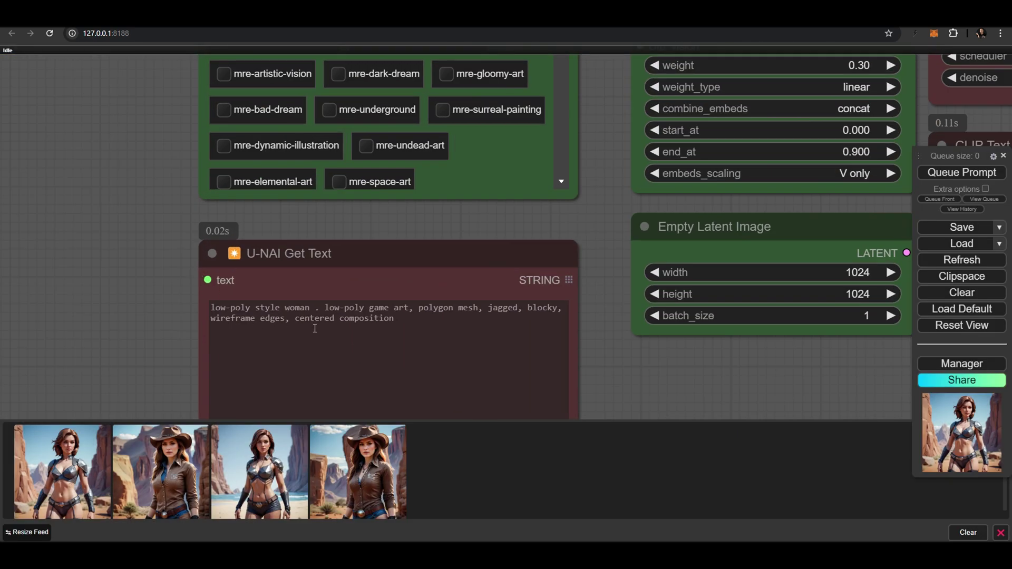
left_click_drag(406, 319, 210, 307)
key("ctrl+c")
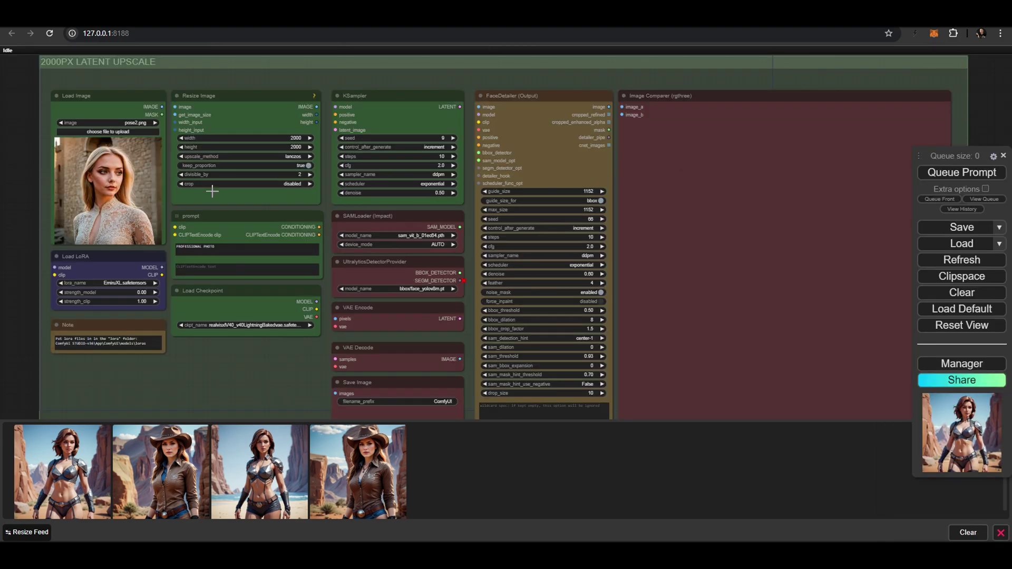
Step: In 2000PX LATENT UPSCALE, replace the prompt "PROFESSIONAL PHOTO" with the copied low-poly text and load the low-poly woman from the image feed
scroll(201, 232, "up", 8)
left_click_drag(250, 263, 156, 262)
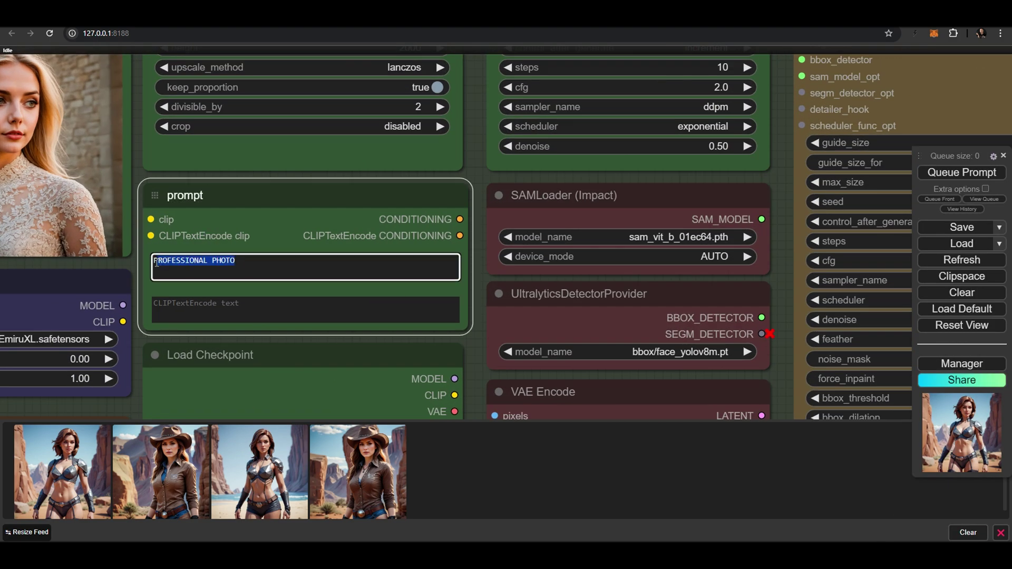
key("ctrl+v")
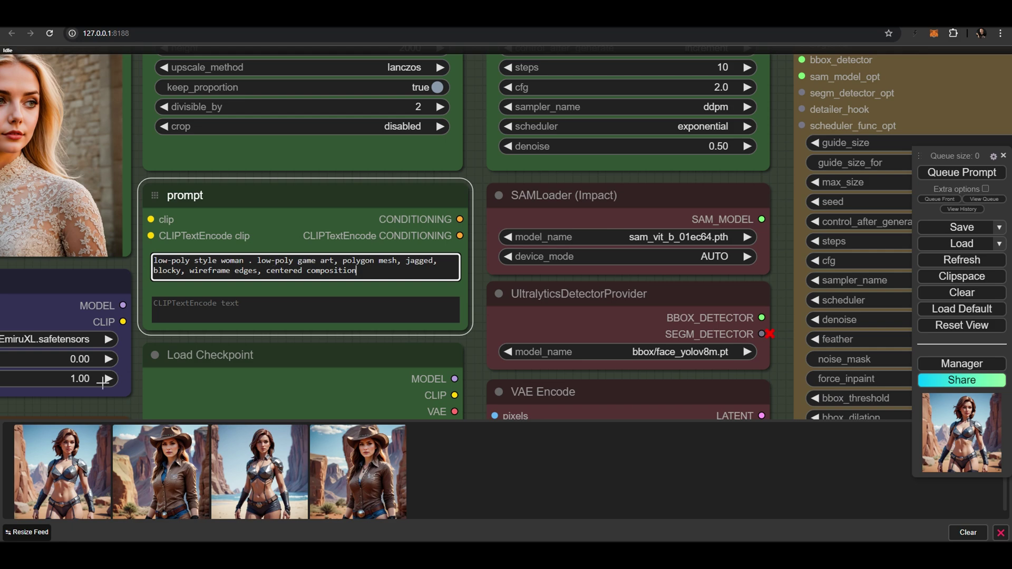
left_click_drag(70, 471, 81, 216)
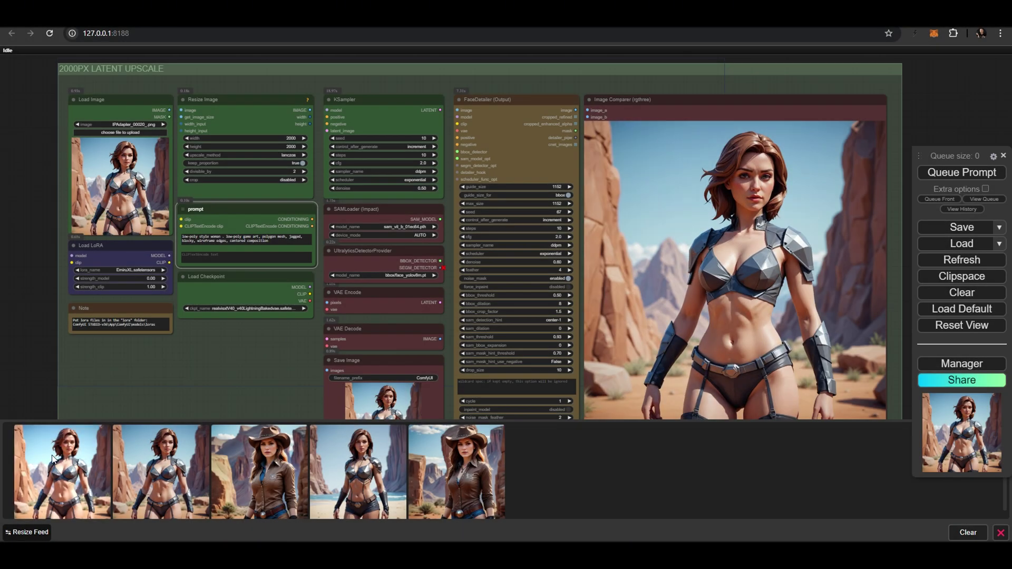
Step: View the upscaled low-poly woman at full resolution, inspecting the face, armor and lower body
left_click(63, 472)
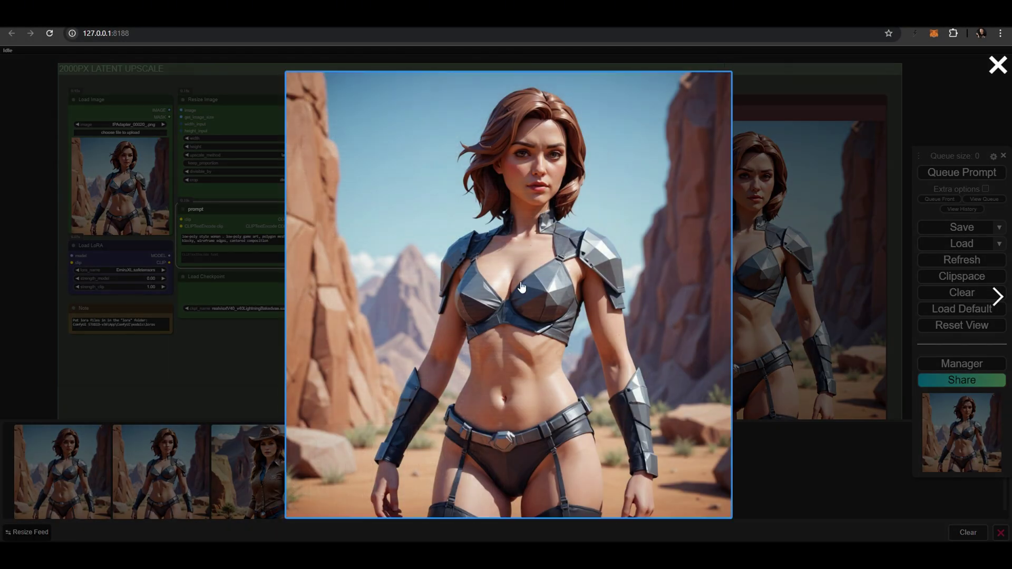
left_click(514, 161)
left_click(533, 146)
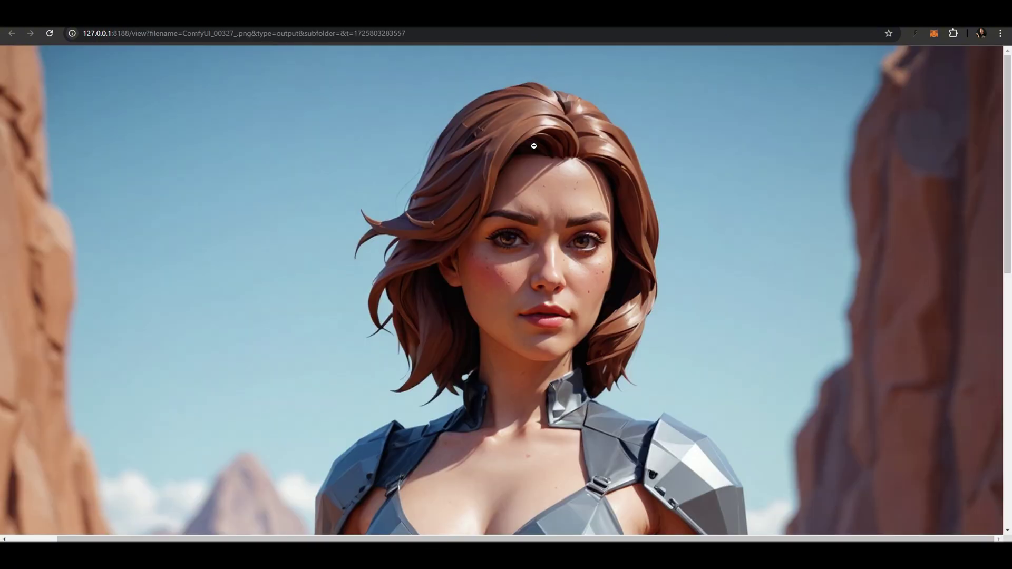
scroll(534, 146, "down", 6)
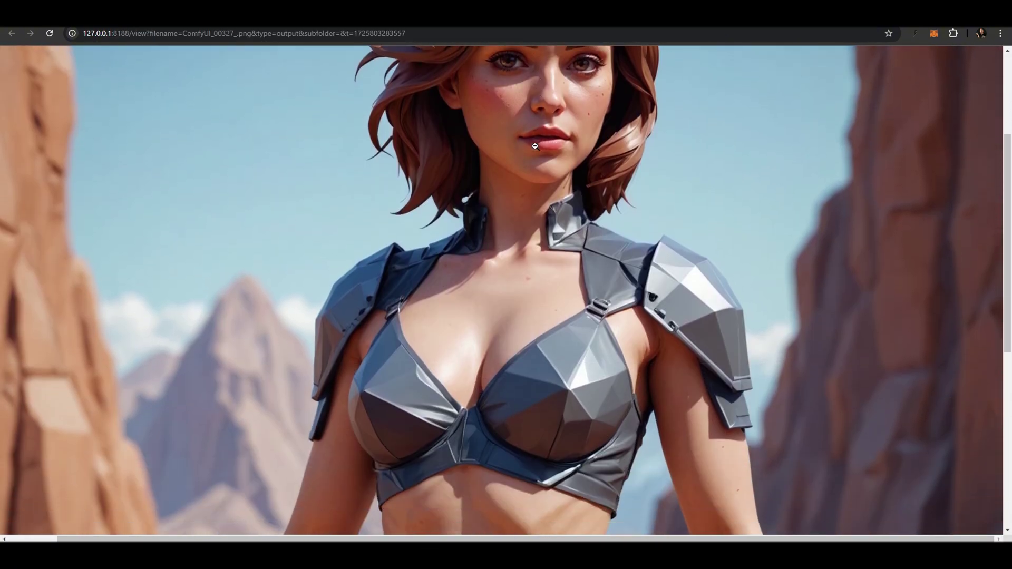
scroll(536, 147, "down", 4)
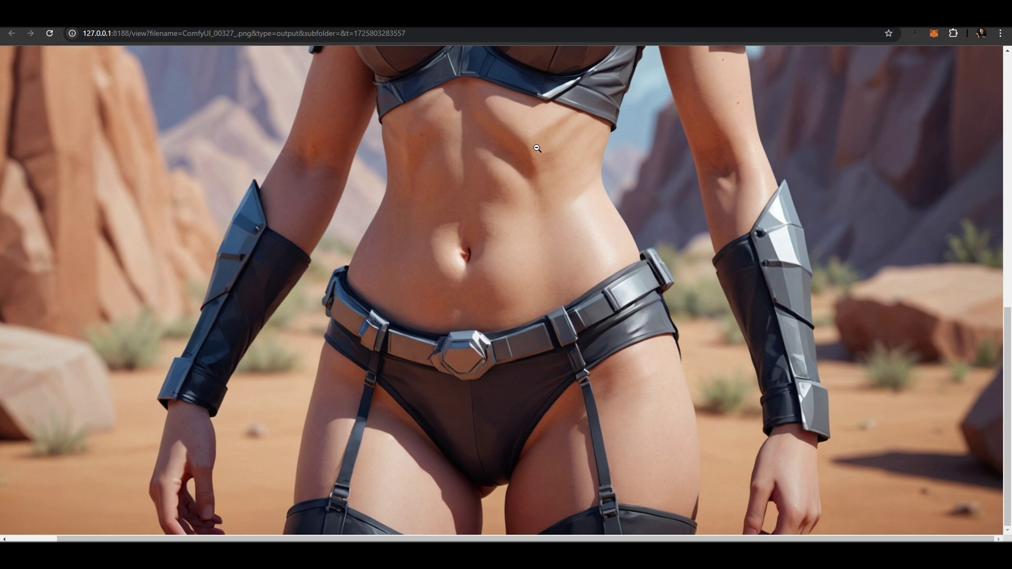
scroll(537, 148, "up", 10)
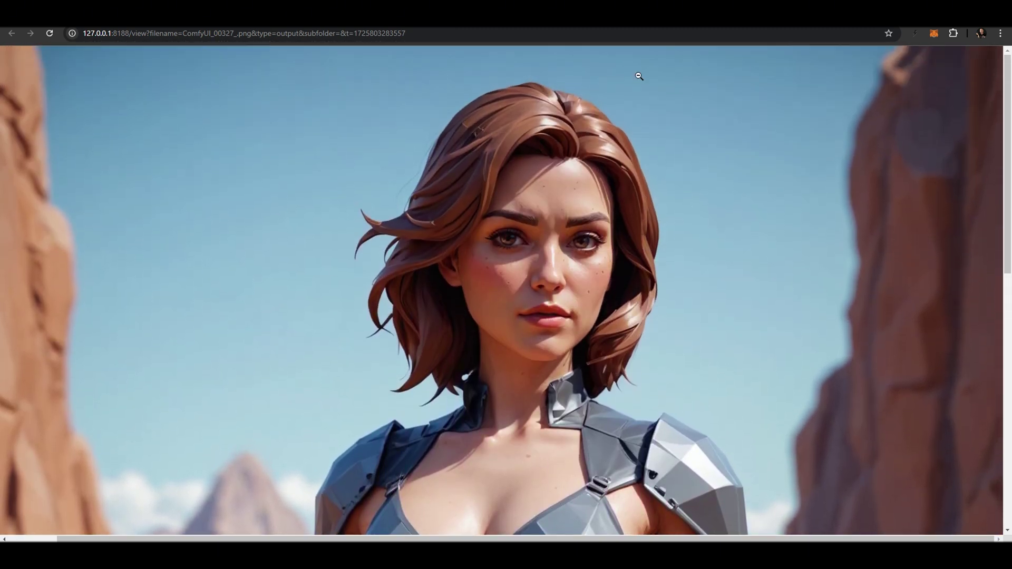
key("alt+Left")
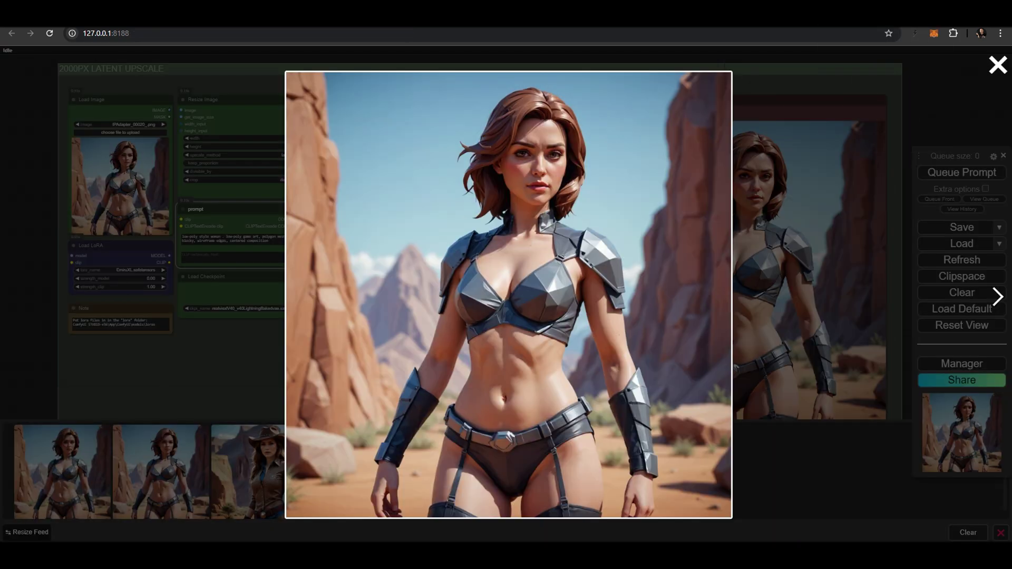
left_click(811, 72)
Step: Load the cowgirl image IPAdapter_00019_.png from the image feed into the Load Image node
left_click(259, 473)
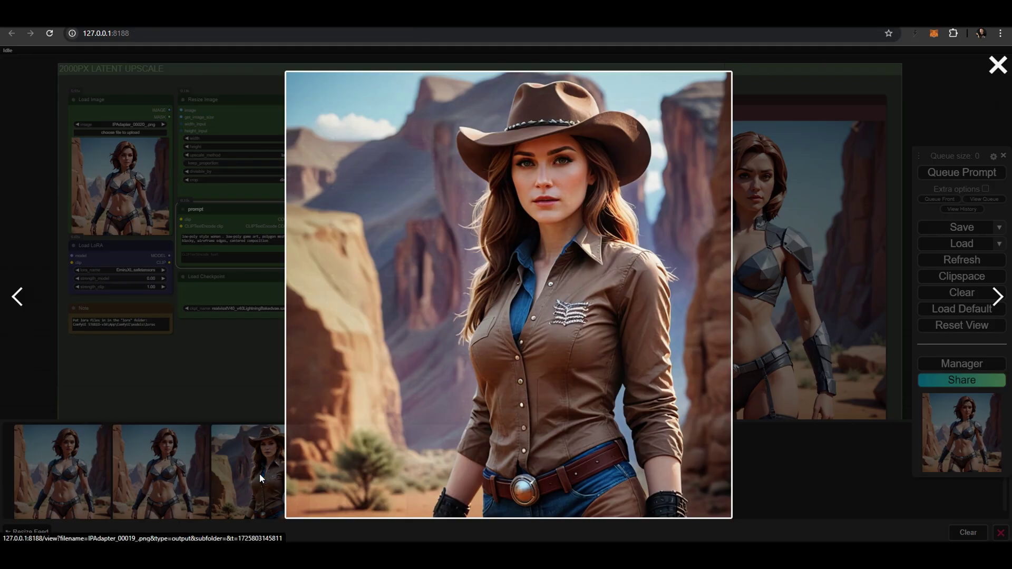
left_click(251, 470)
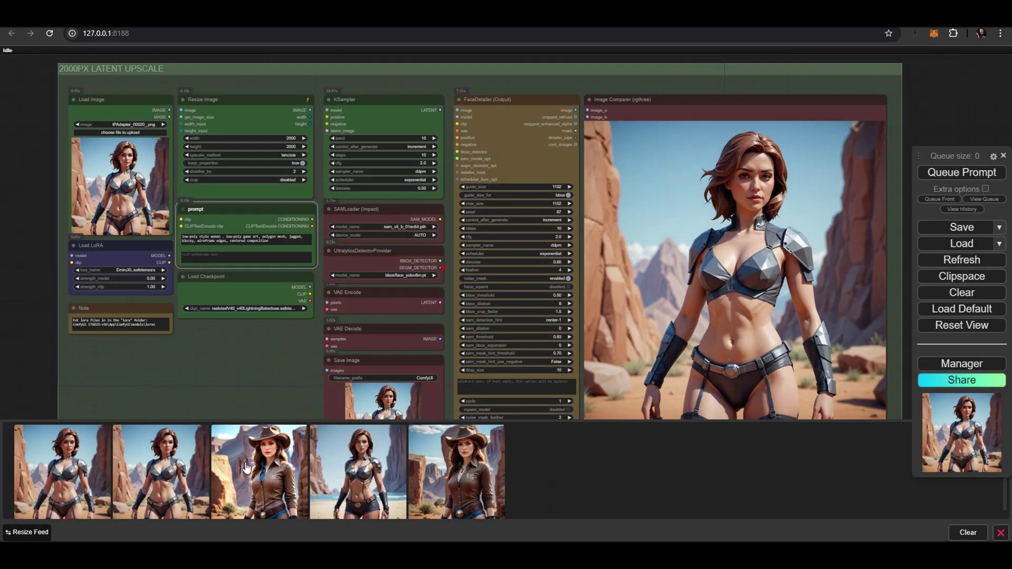
left_click_drag(251, 470, 138, 153)
Step: Change the upscale prompt to "professional photo western style", run the workflow and inspect the cowgirl in the Image Comparer
scroll(240, 217, "up", 5)
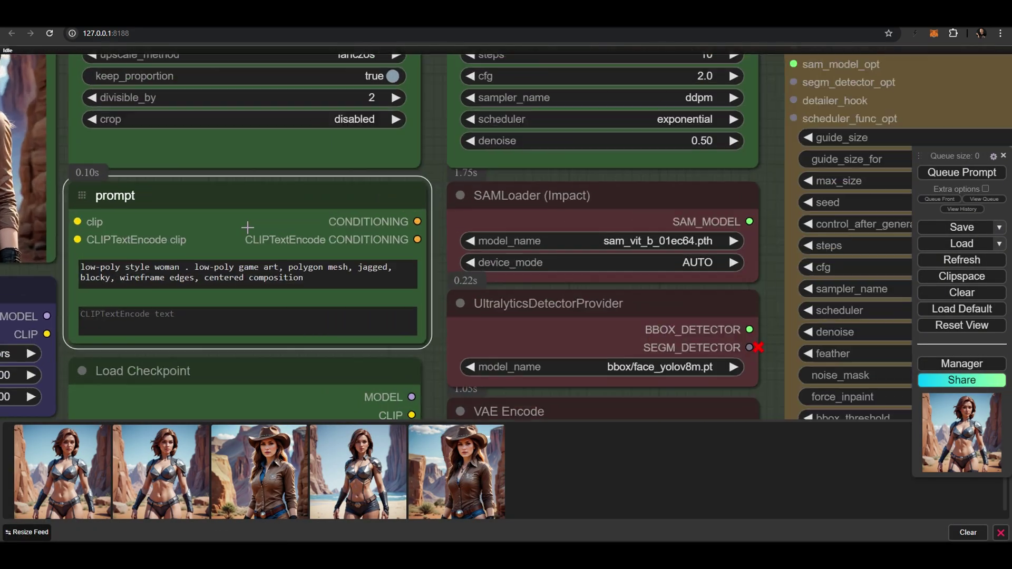
left_click_drag(317, 291, 37, 268)
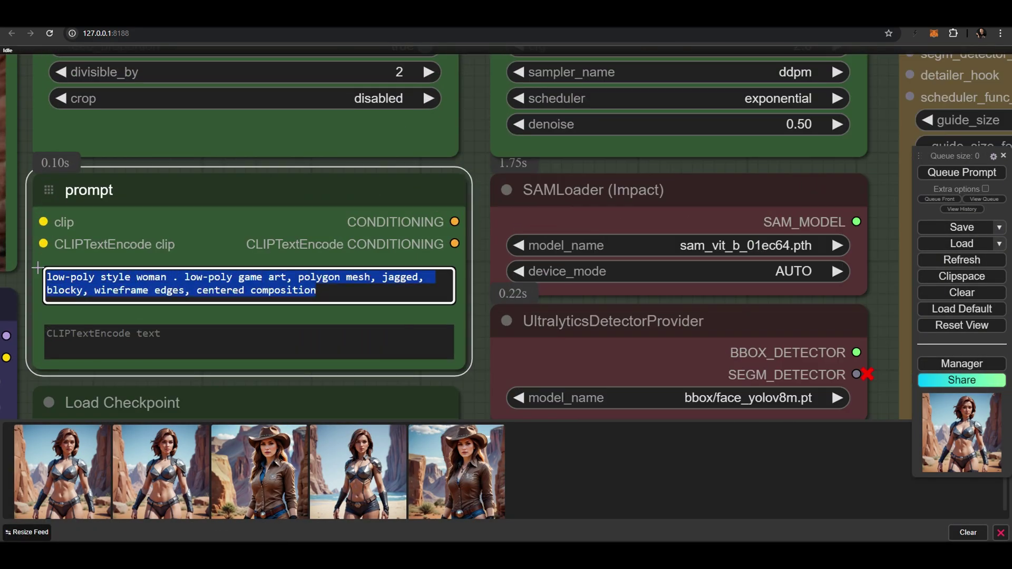
type("professi")
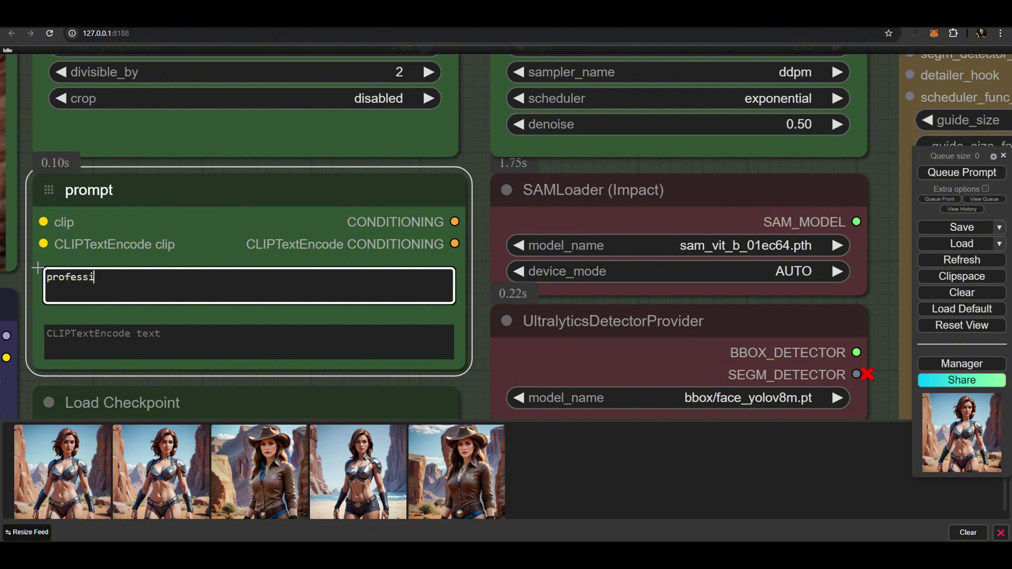
type("onal photo western style")
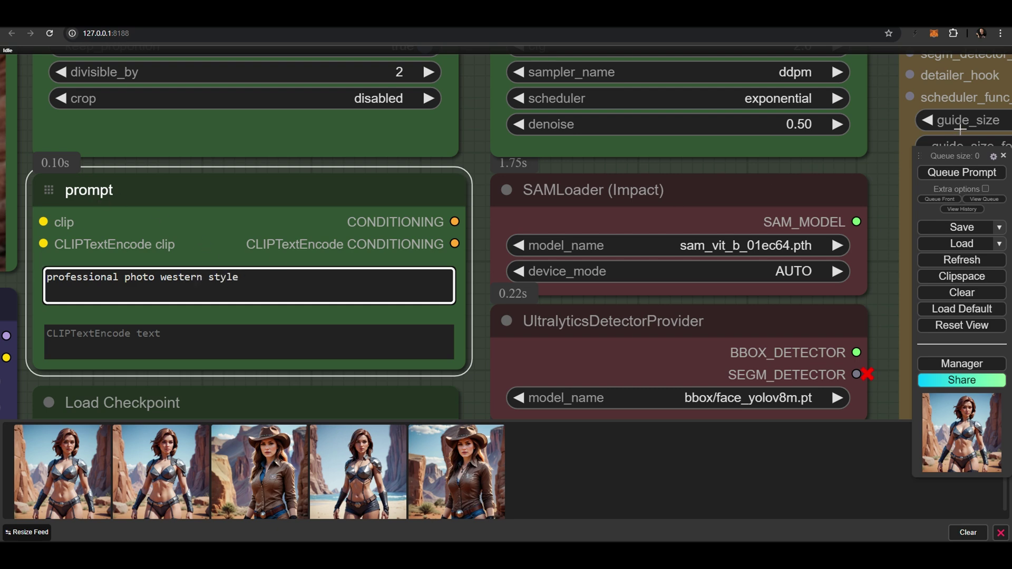
left_click(954, 178)
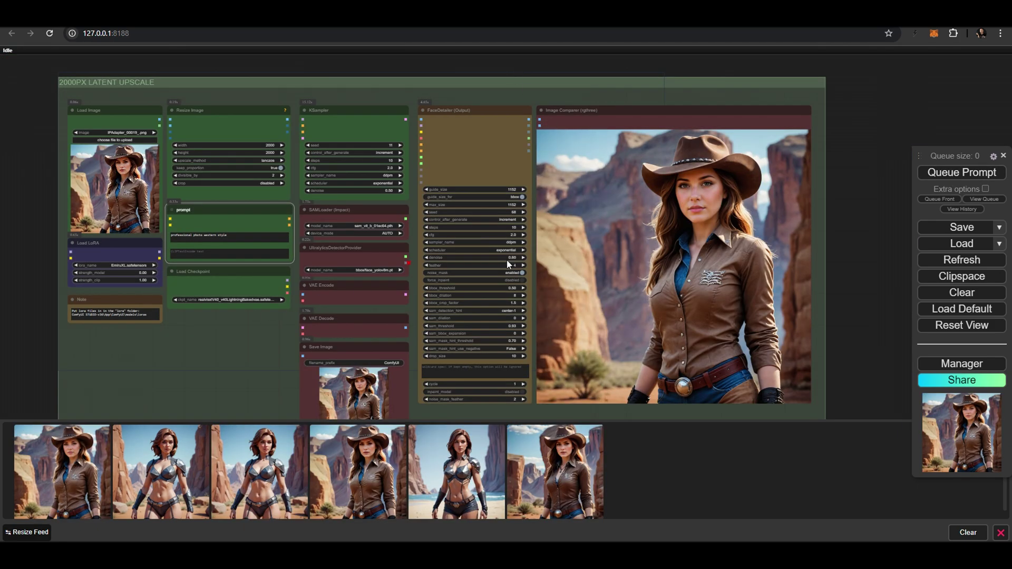
scroll(751, 198, "up", 10)
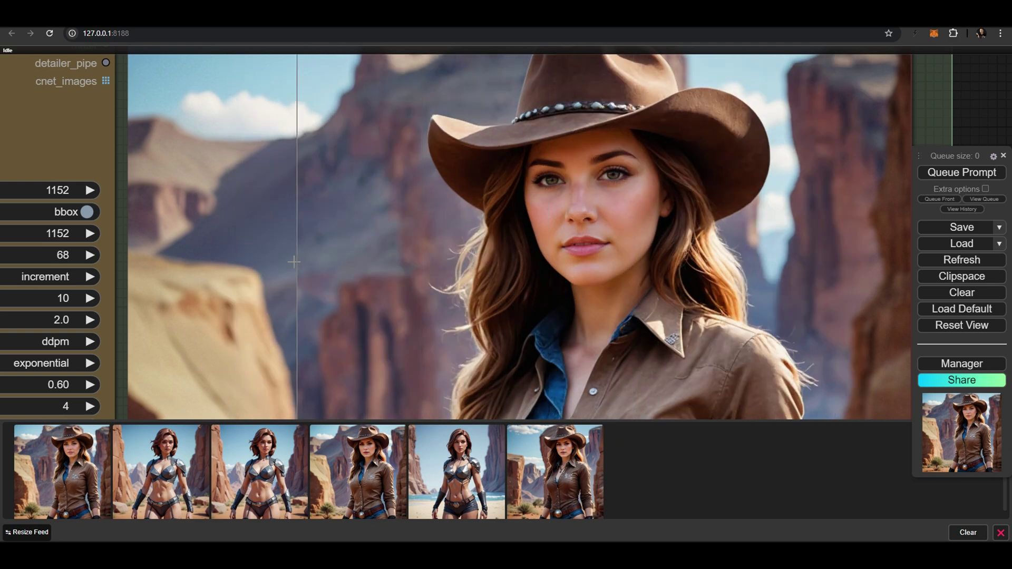
Step: Open the OUTPAINT workflow and load the upscaled cowgirl image ComfyUI_00328_.png as its source image
left_click(999, 243)
left_click(945, 456)
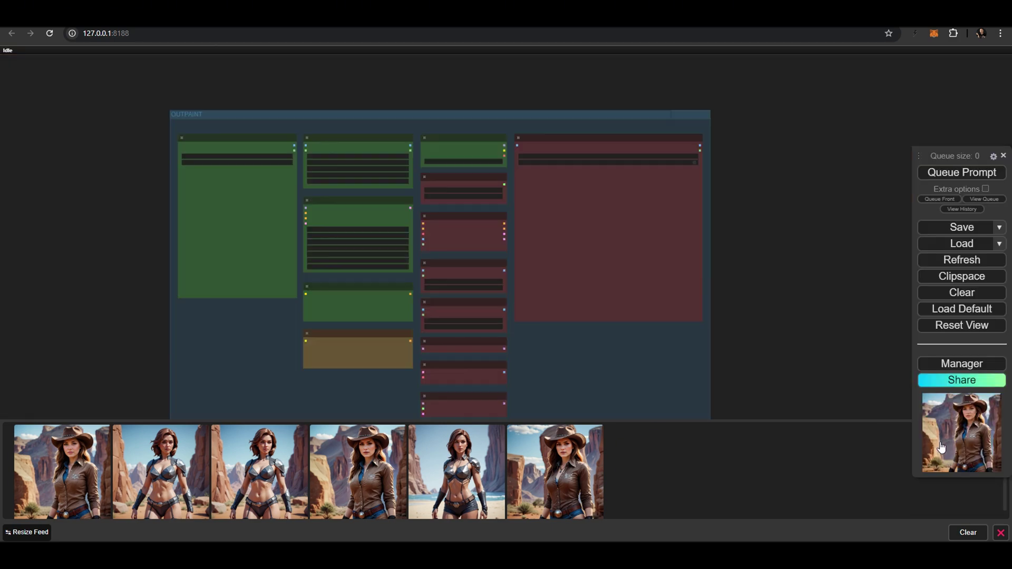
scroll(246, 169, "up", 5)
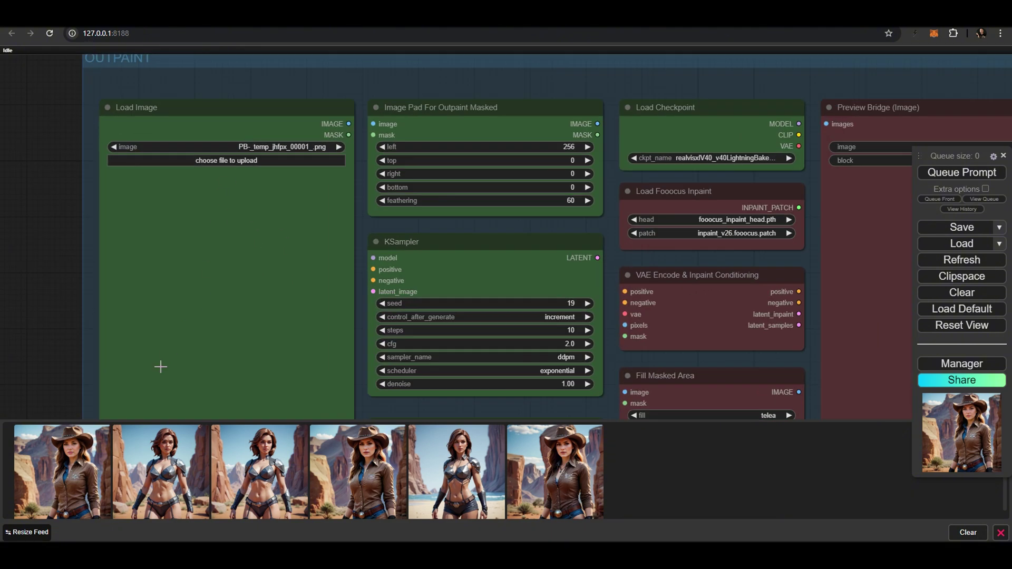
left_click(218, 310)
left_click_drag(218, 310, 239, 271)
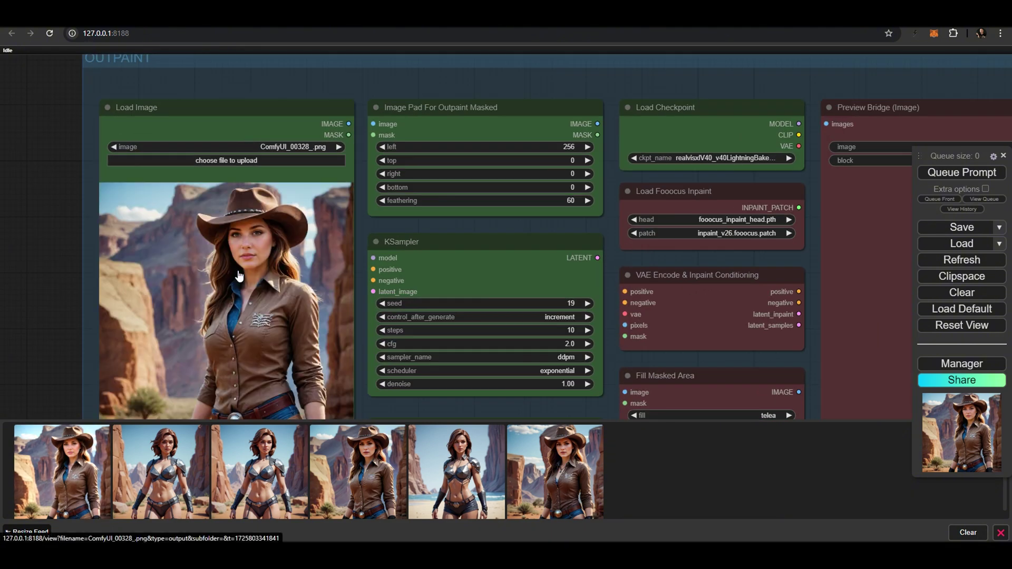
scroll(279, 253, "down", 2)
scroll(279, 254, "down", 2)
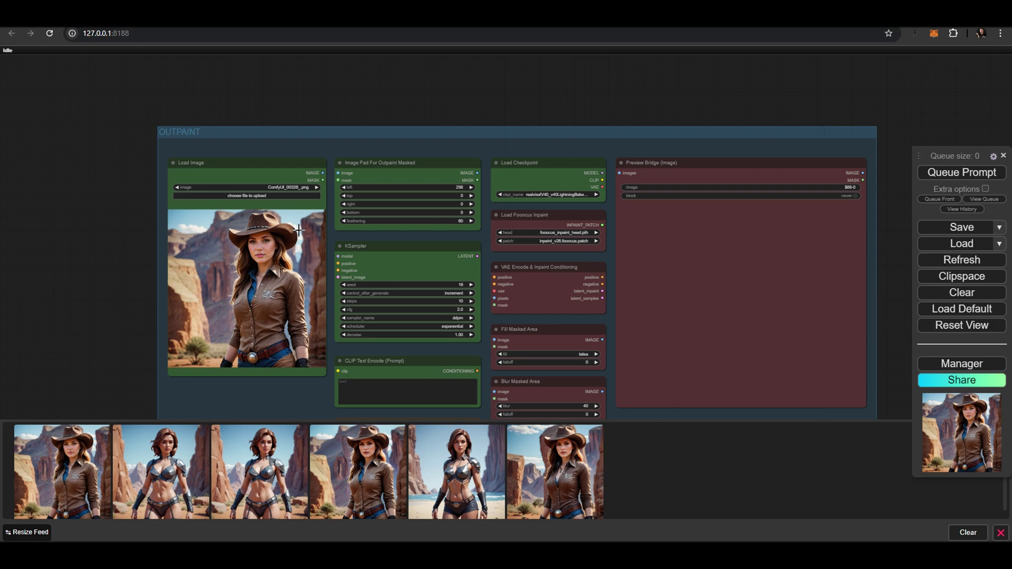
Step: Set the outpaint padding to 0 on the left and 512 on the right, and run the workflow
scroll(475, 167, "up", 6)
left_click(443, 212)
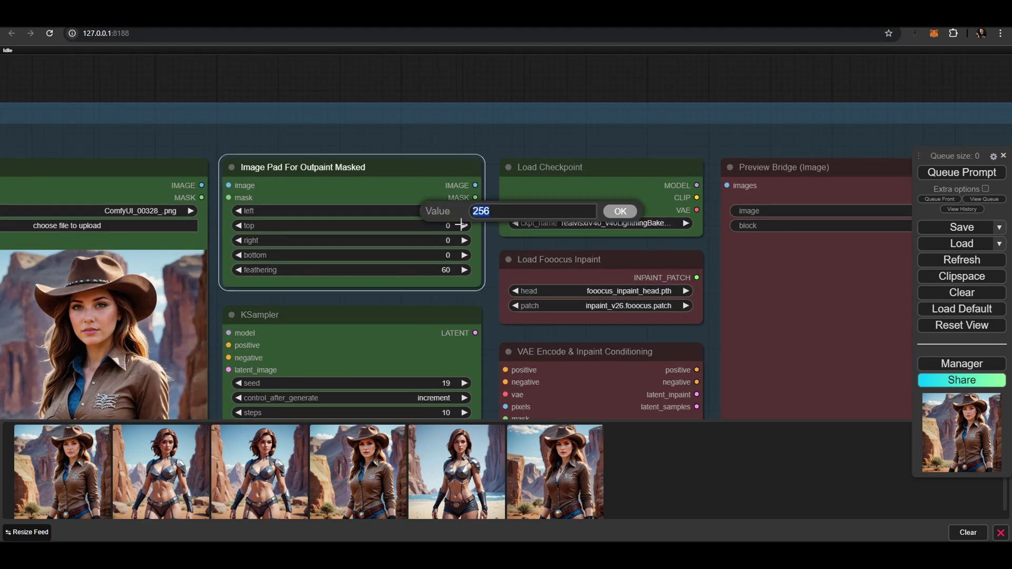
type("0")
key("Return")
left_click(452, 240)
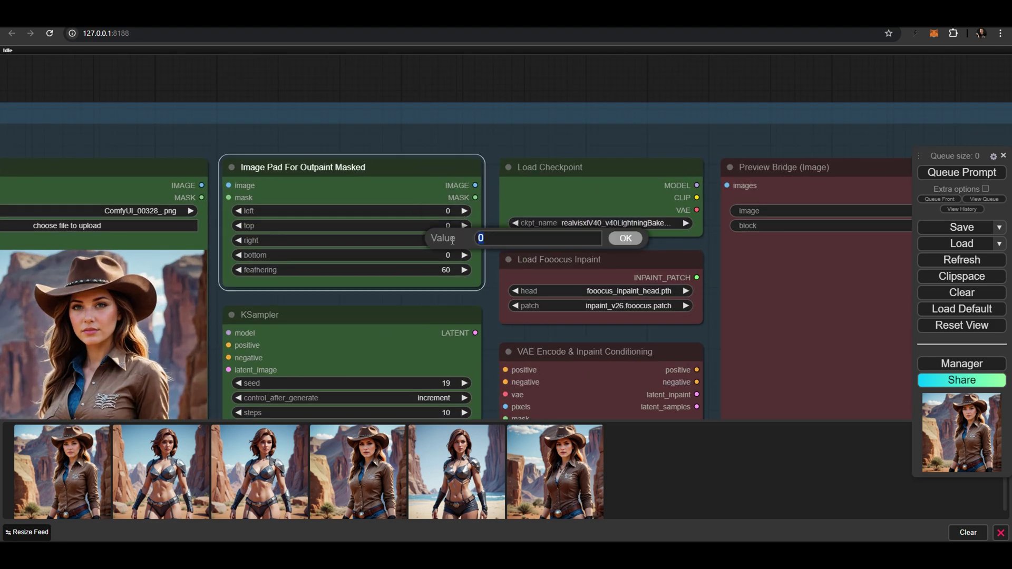
key("Return")
scroll(638, 171, "down", 7)
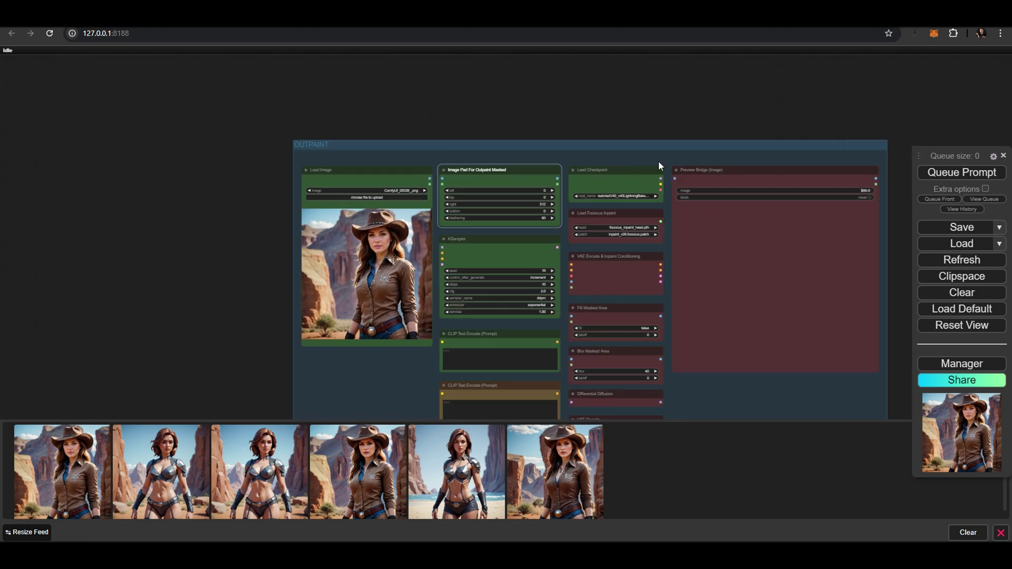
left_click(921, 173)
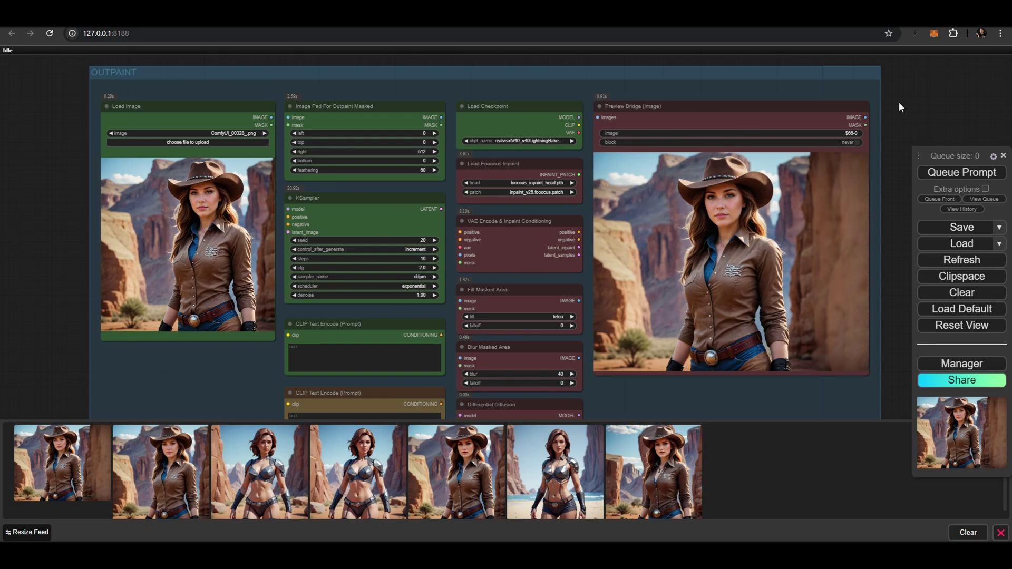
Step: View the outpainted cowgirl image at full resolution, inspecting the face, the lower body and the added area on the right
left_click(71, 453)
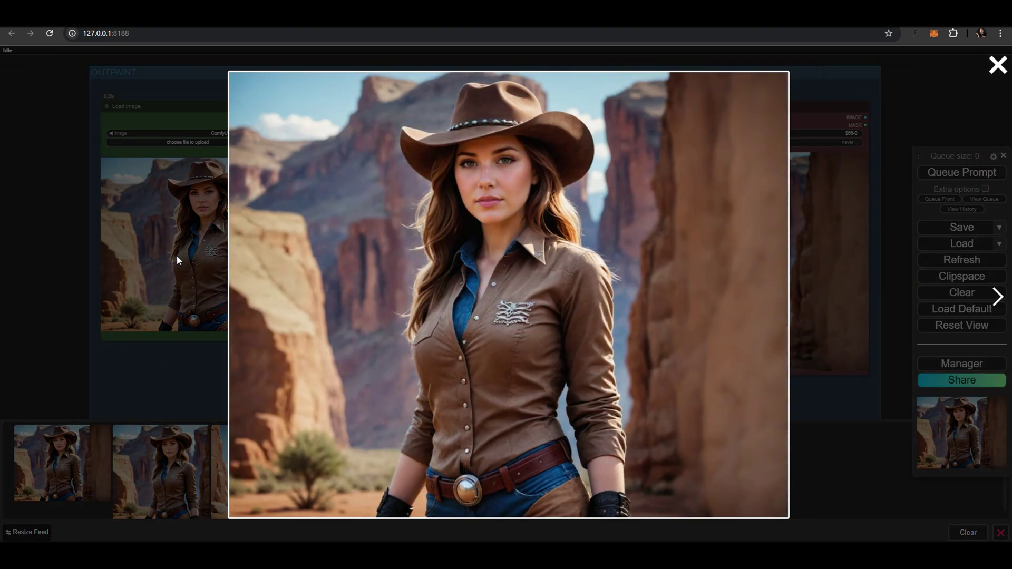
left_click(496, 150)
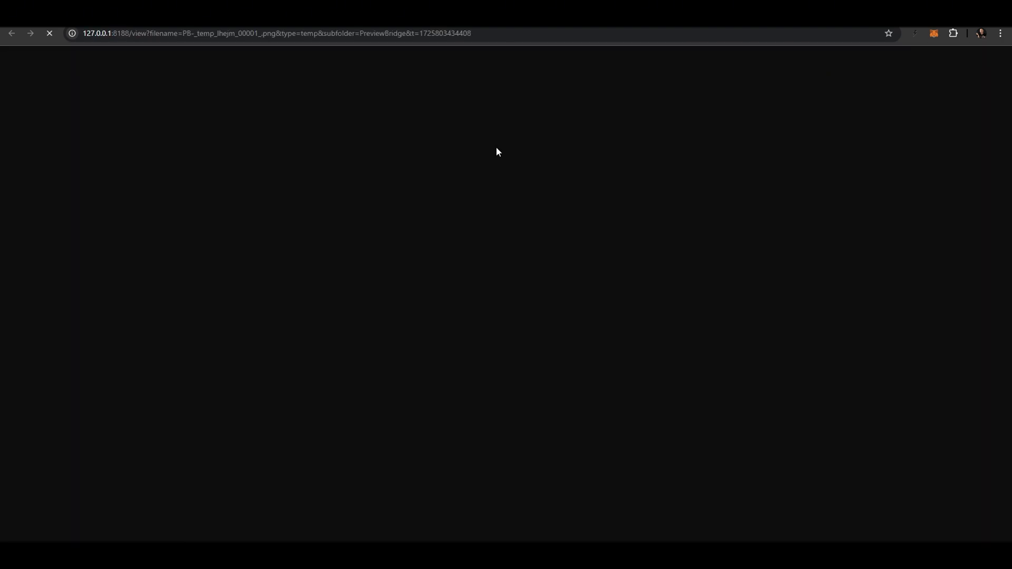
left_click(491, 158)
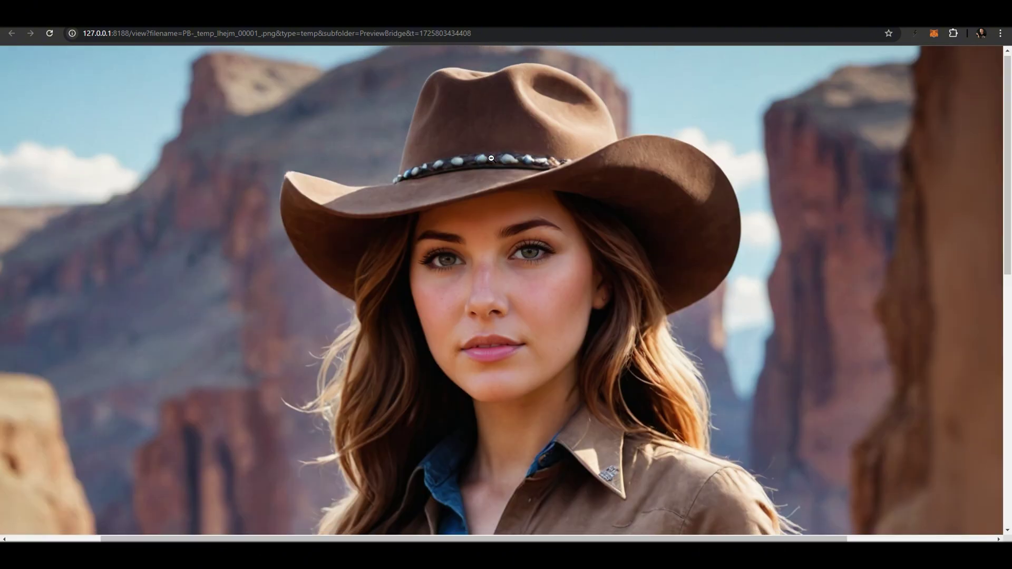
scroll(491, 158, "down", 10)
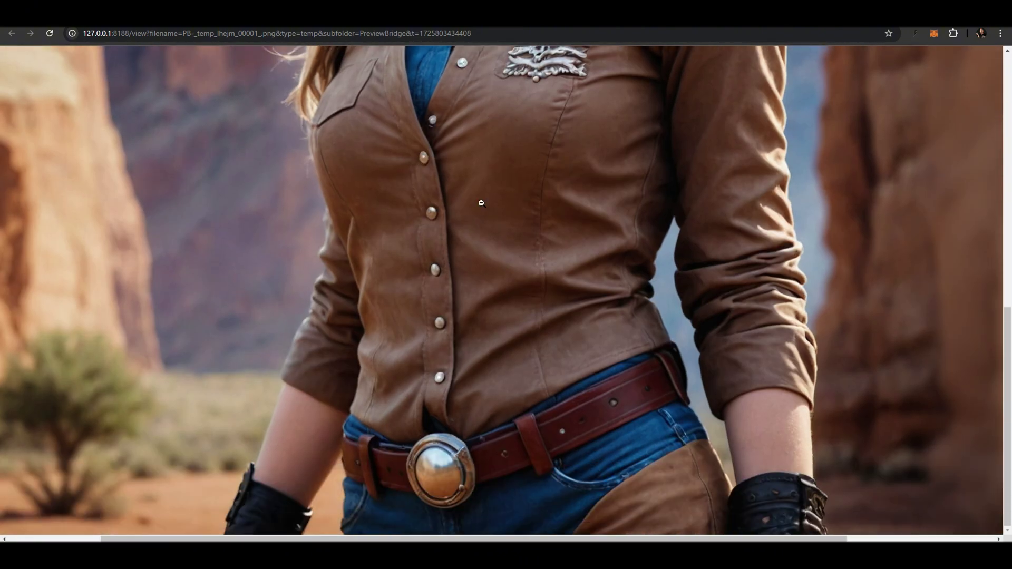
left_click_drag(469, 539, 615, 539)
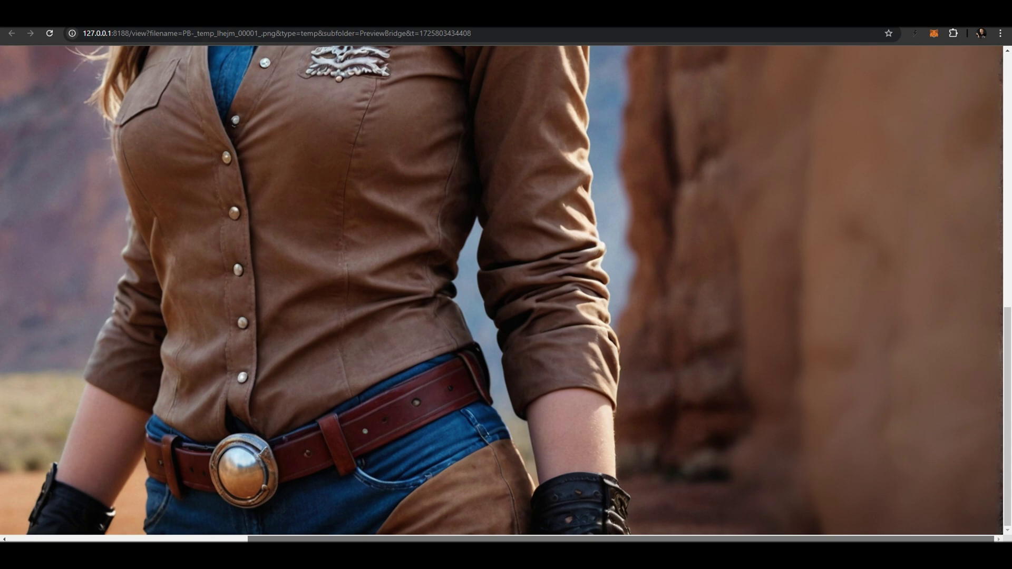
scroll(502, 290, "left", 6)
scroll(563, 369, "right", 6)
scroll(564, 370, "left", 4)
scroll(564, 370, "up", 9)
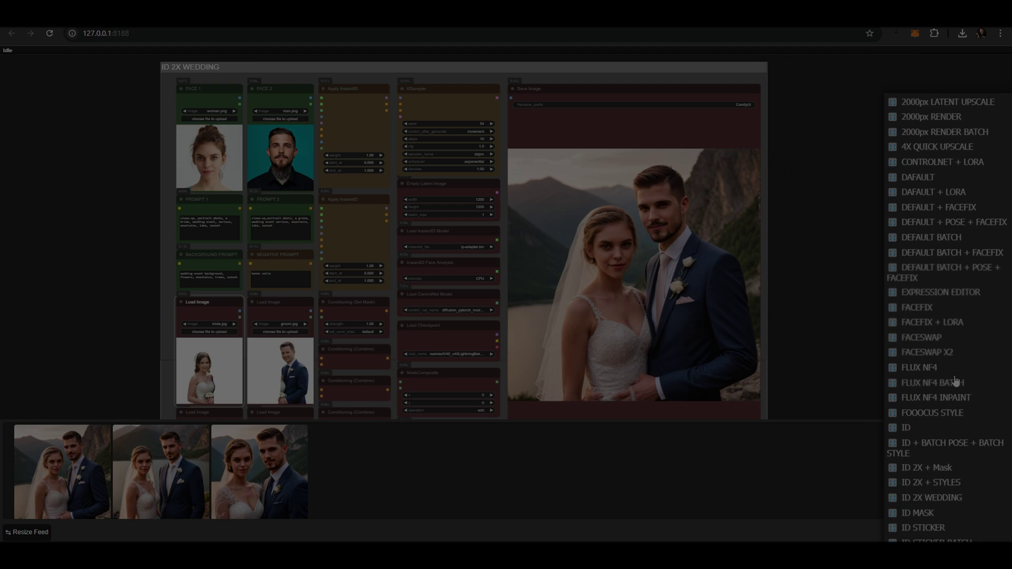
scroll(951, 379, "up", 1)
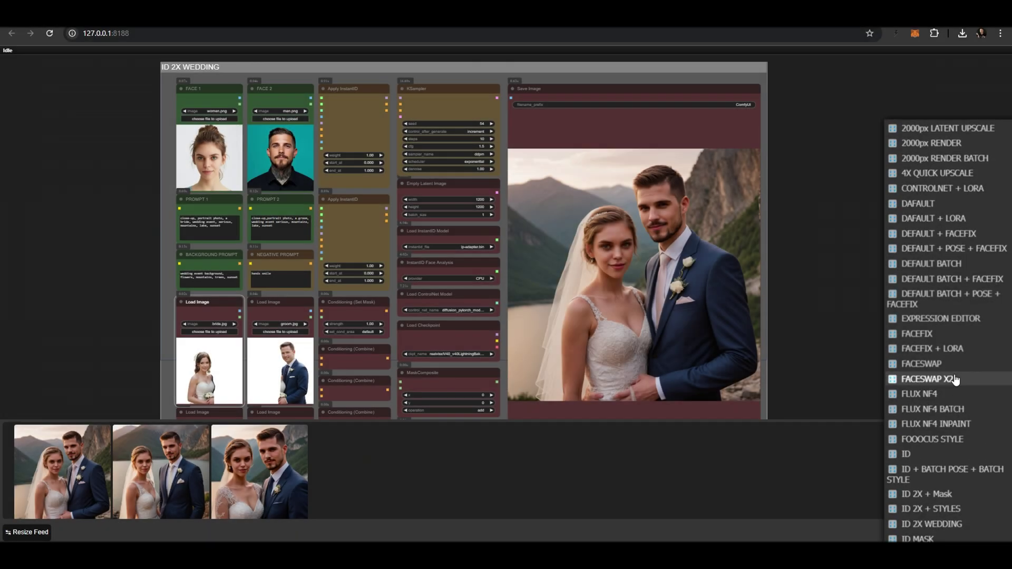
scroll(944, 438, "down", 1)
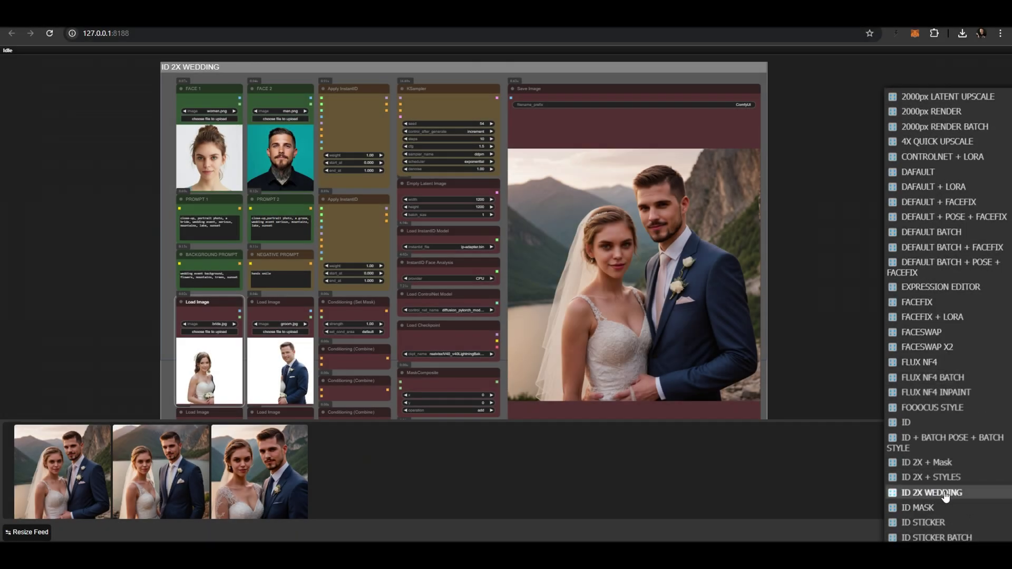
left_click(817, 298)
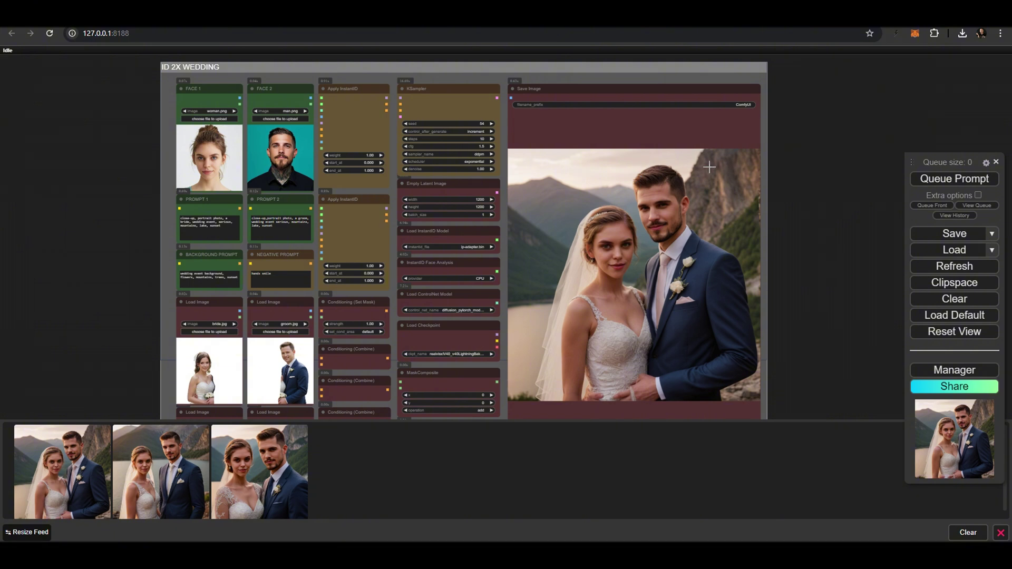
Step: View the three generated wedding portraits enlarged one after another from the image feed
left_click(77, 445)
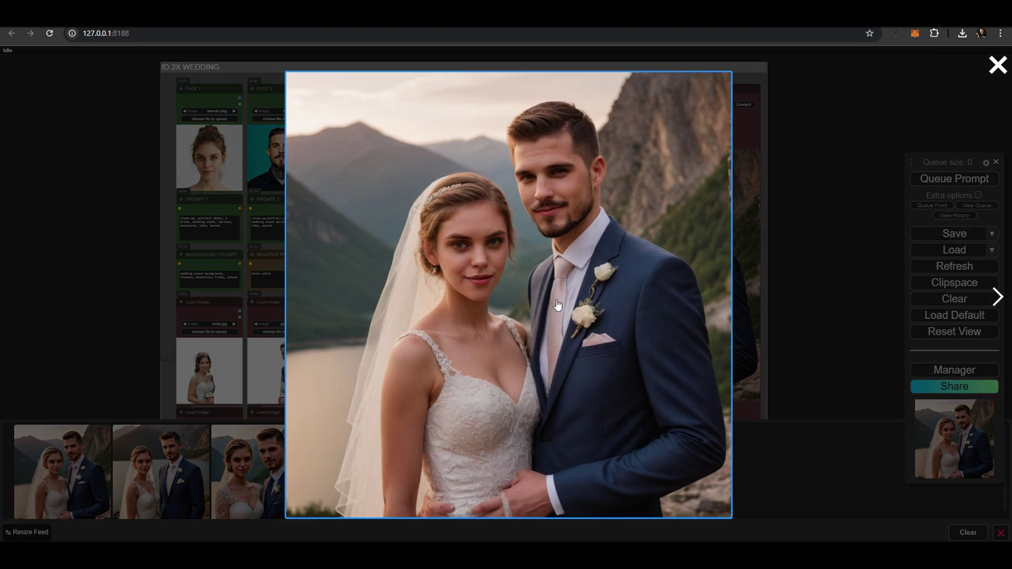
key("Right")
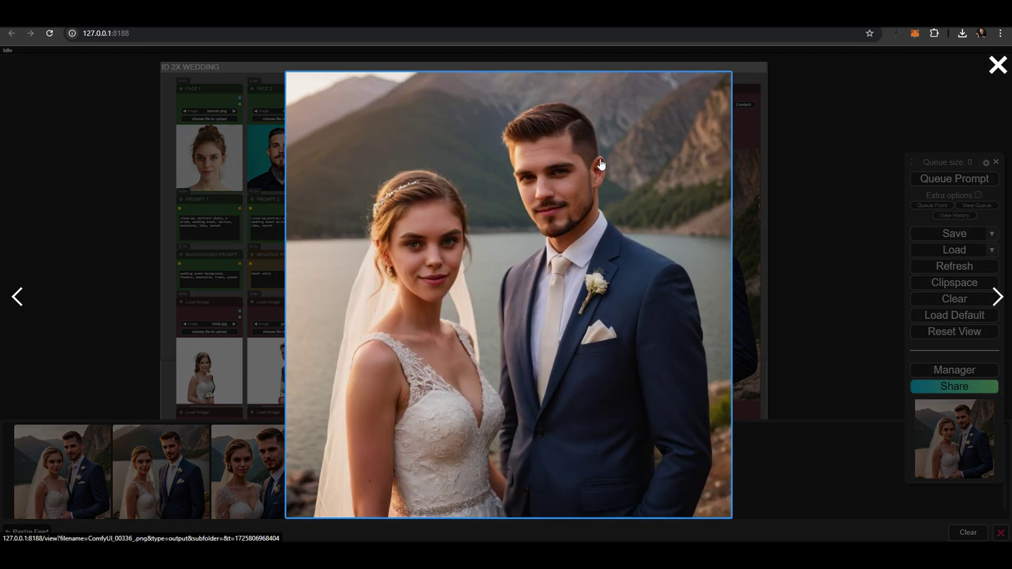
key("Right")
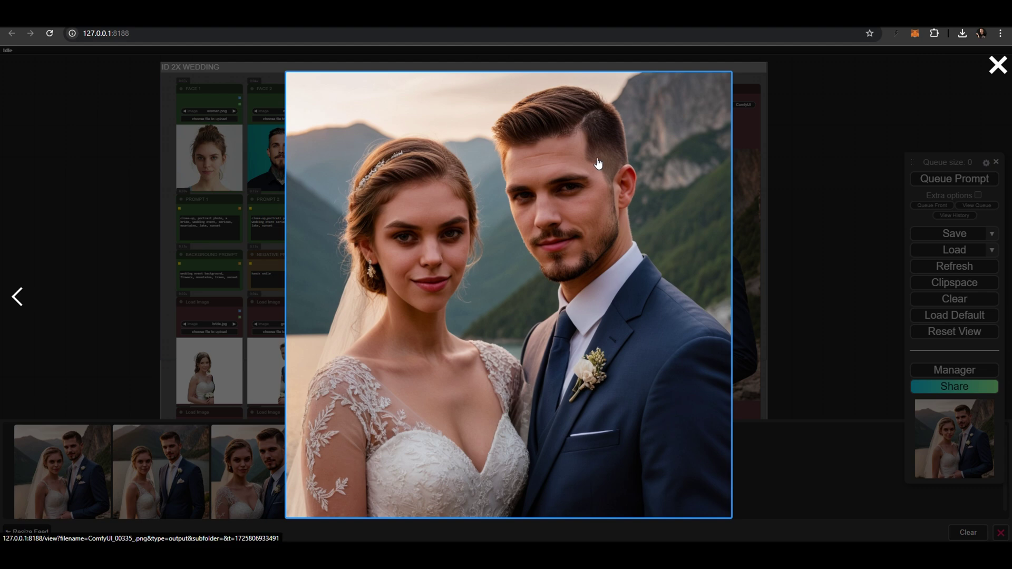
left_click(804, 123)
Step: Preview the alternative pose images bride2.jpg, bride3.jpg and groom2.jpg, and restore bride.jpg and groom.jpg in the Load Image nodes
scroll(245, 334, "up", 5)
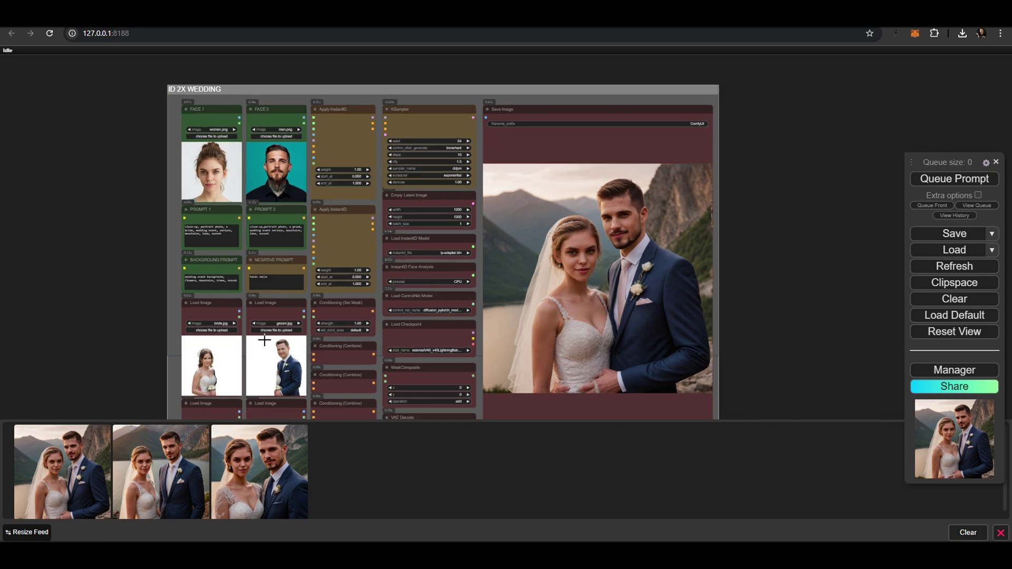
scroll(52, 302, "down", 5)
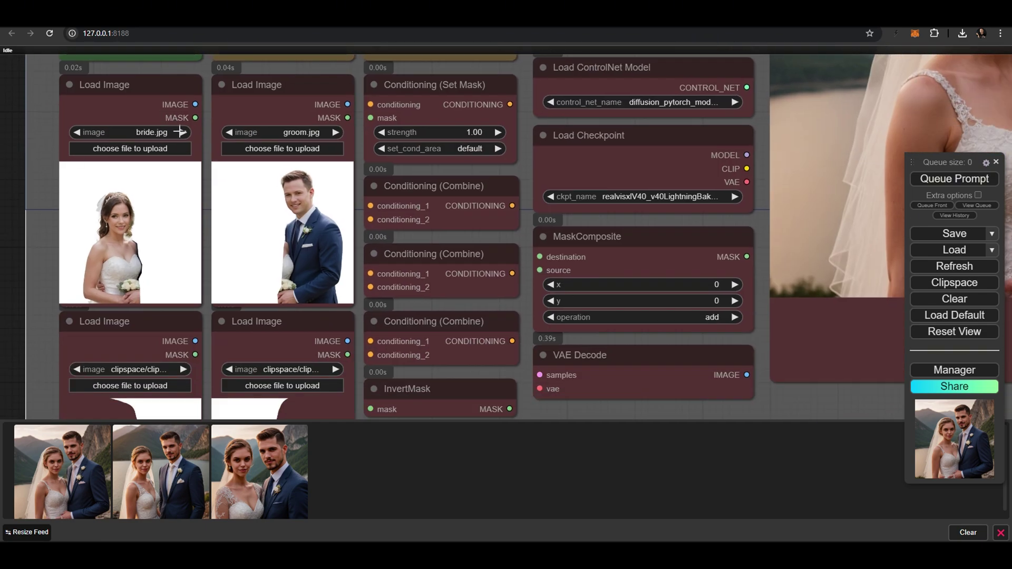
left_click(181, 132)
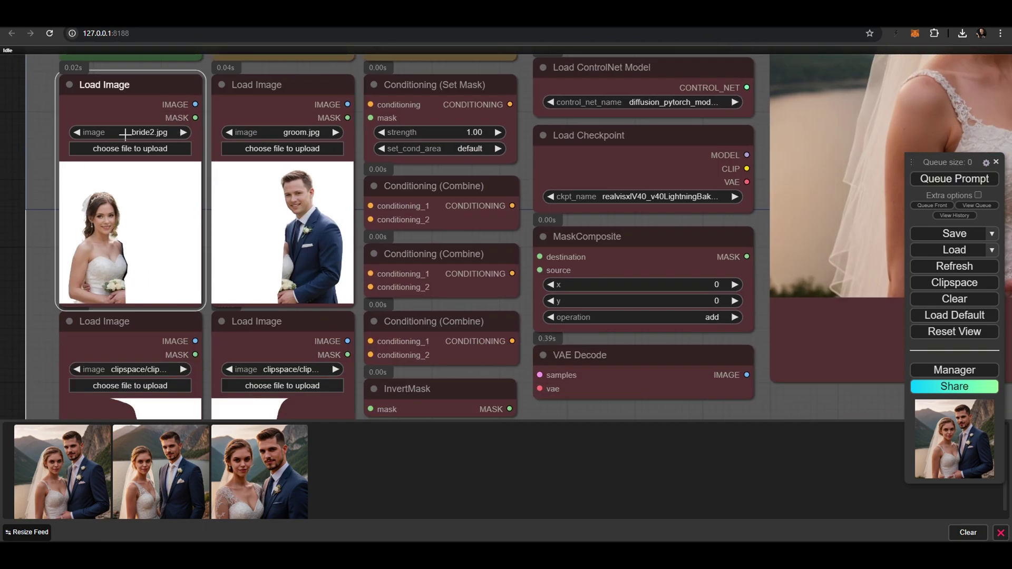
left_click(77, 132)
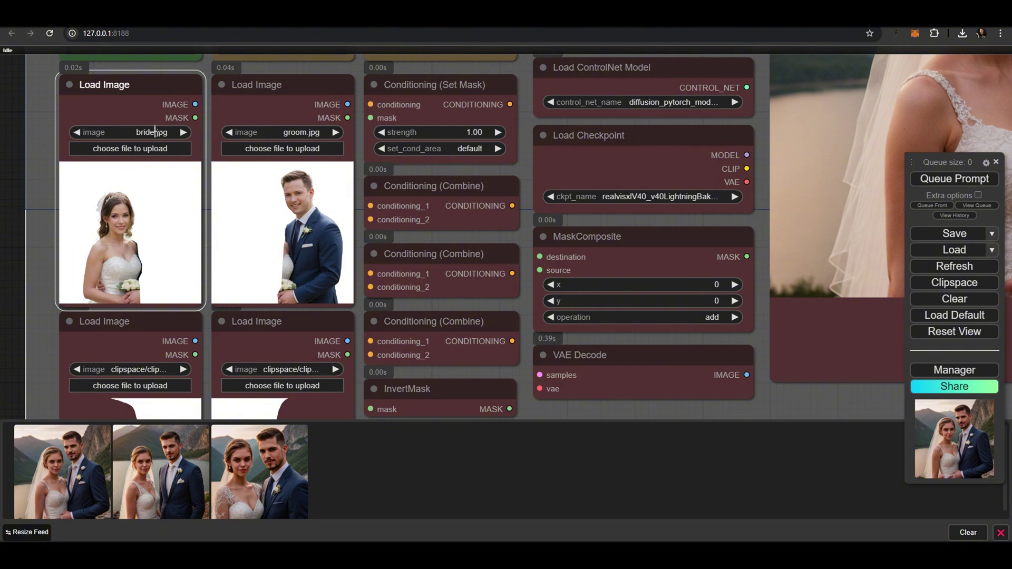
left_click(183, 132)
left_click(183, 132)
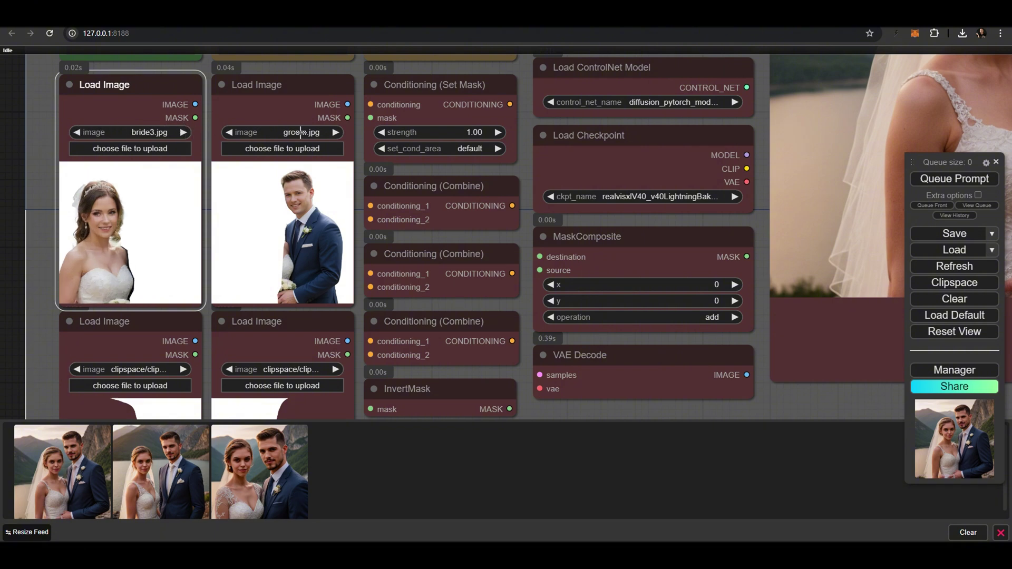
left_click(334, 132)
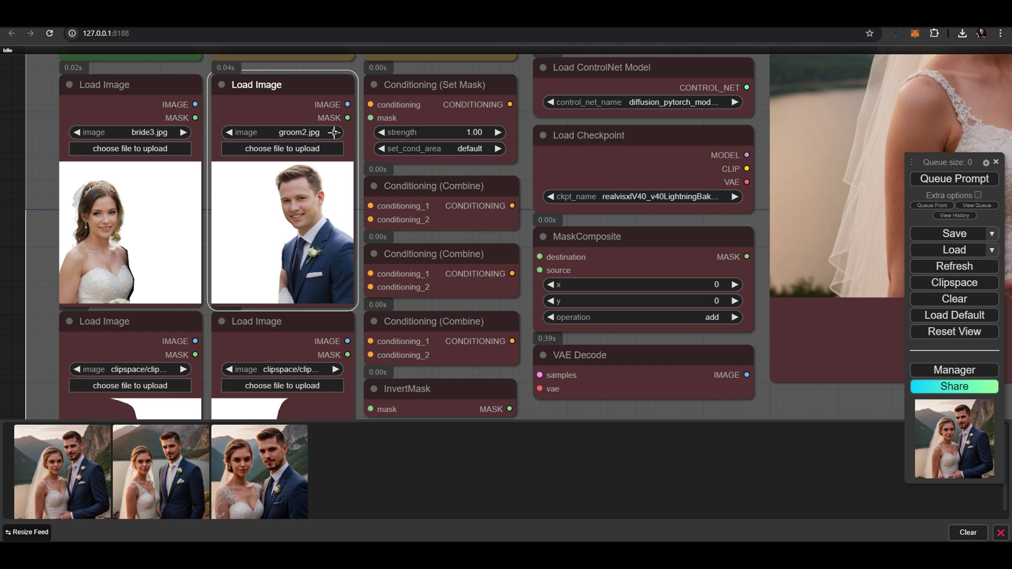
left_click(232, 132)
left_click(77, 132)
left_click(77, 132)
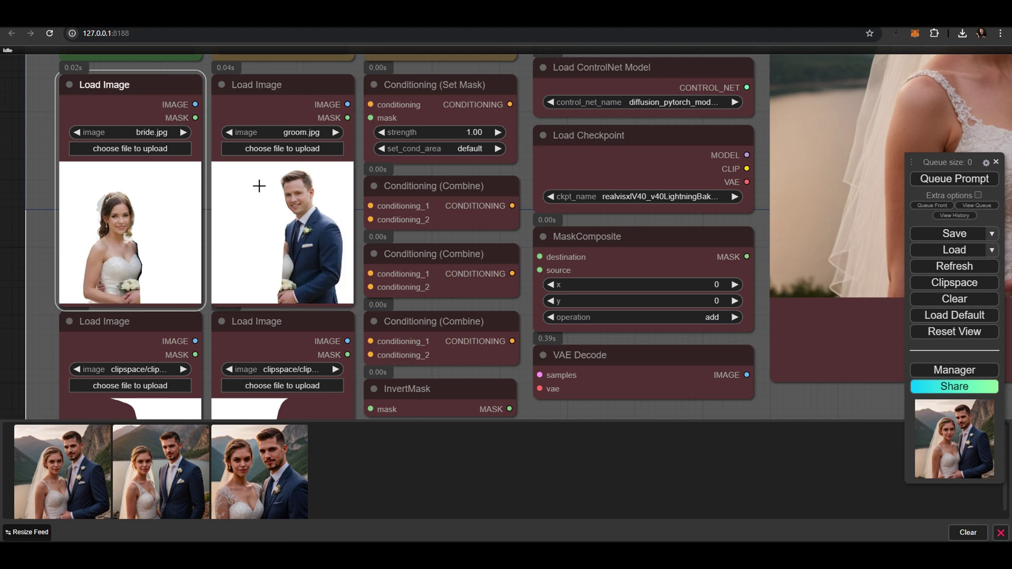
Step: Compare the bride.jpg and bride2.jpg pose images with the first and second wedding portraits in the image feed
left_click(78, 460)
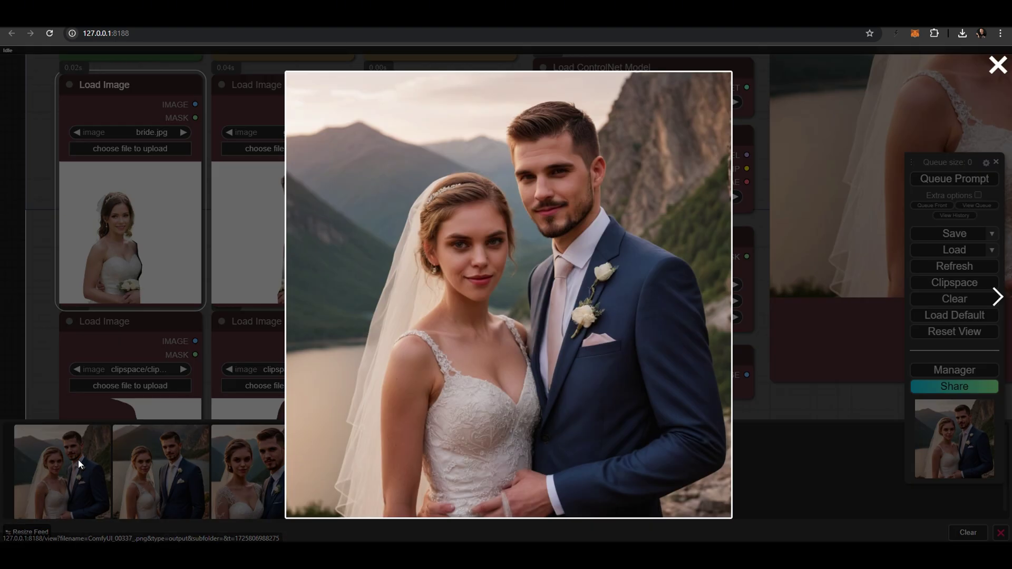
left_click(47, 340)
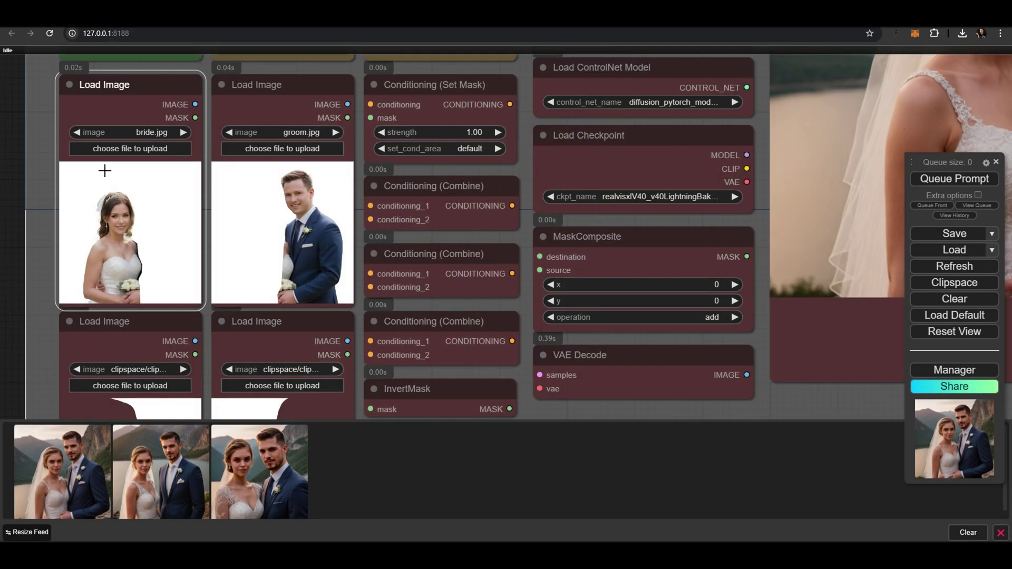
left_click(182, 133)
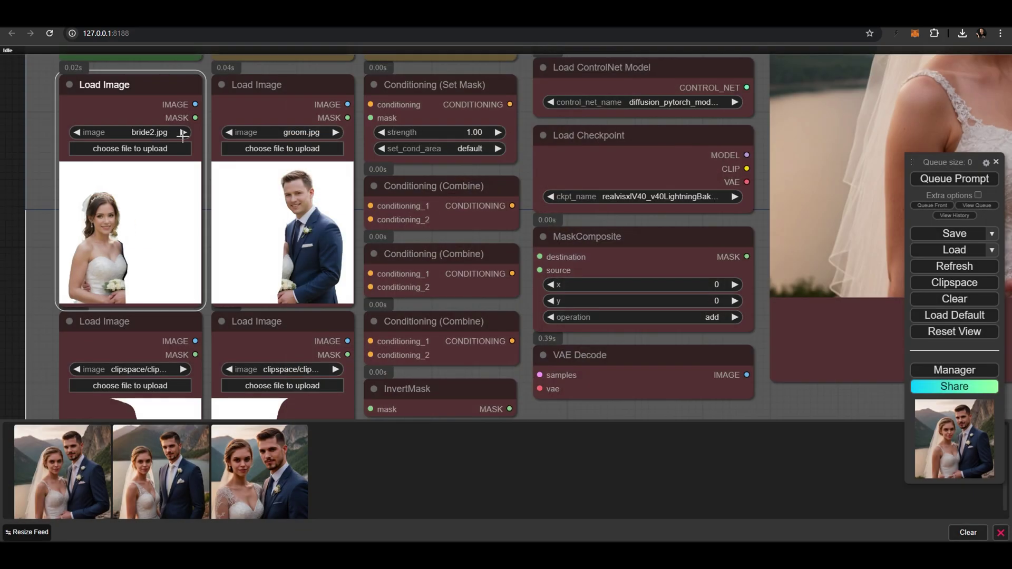
left_click(156, 467)
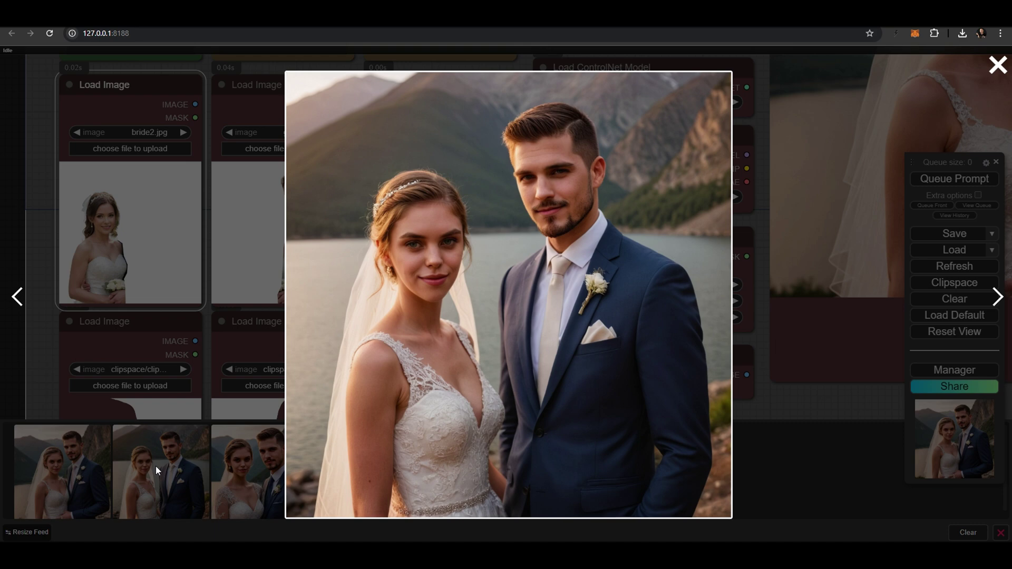
left_click(156, 466)
Step: Select bride3.jpg and groom2.jpg as the pose images and view the third wedding portrait enlarged
left_click(182, 133)
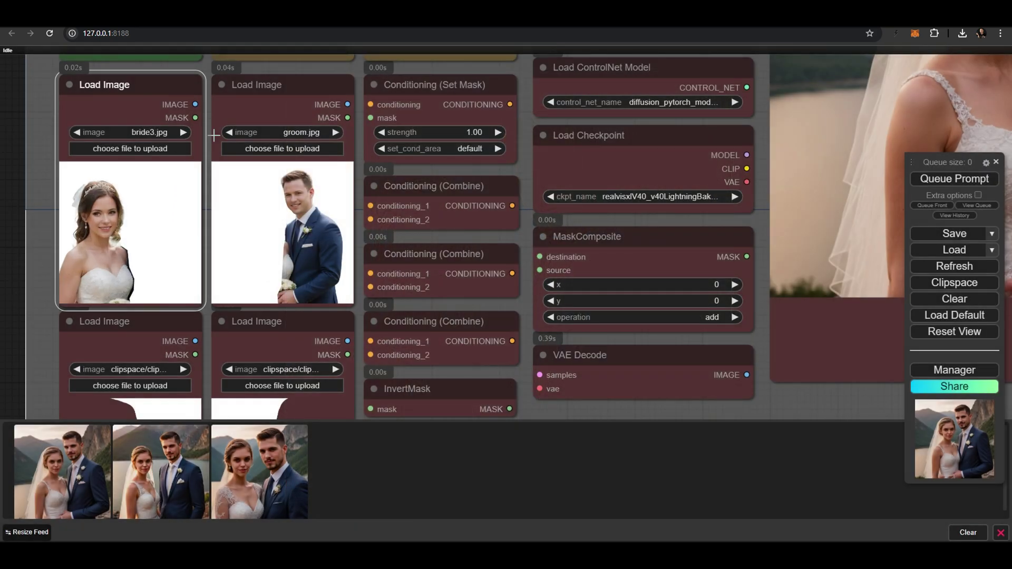
left_click(335, 133)
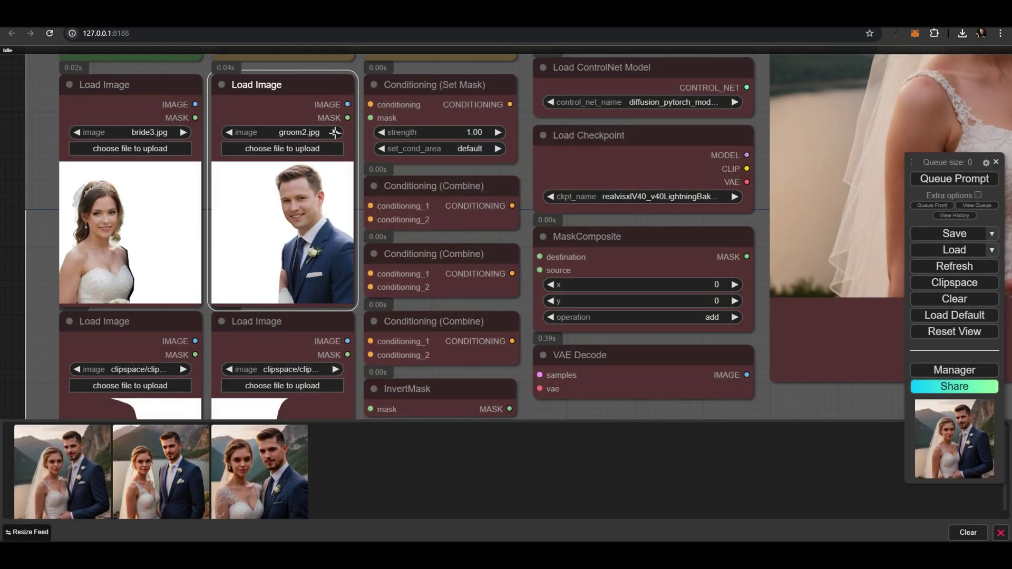
left_click(261, 446)
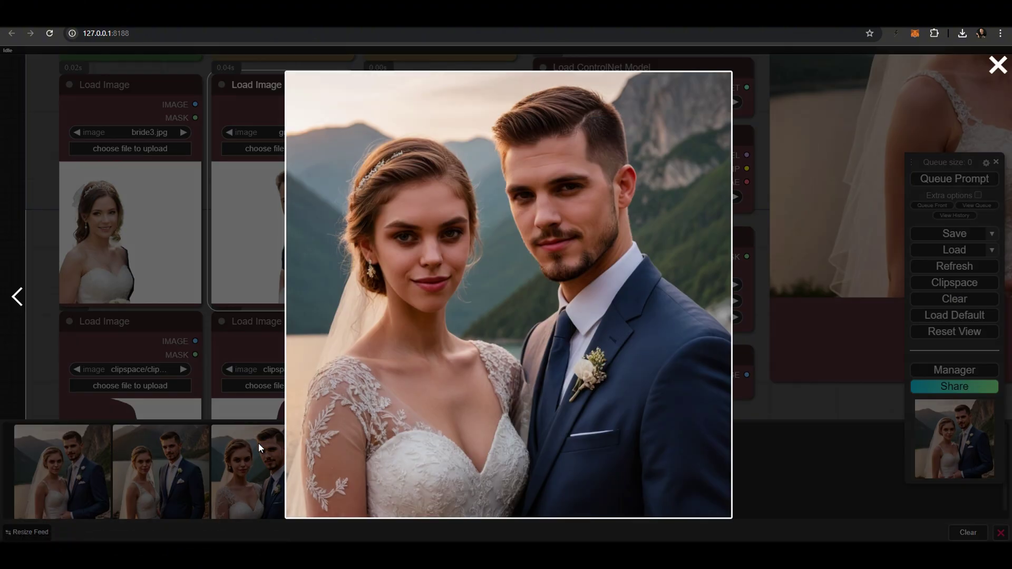
left_click(259, 443)
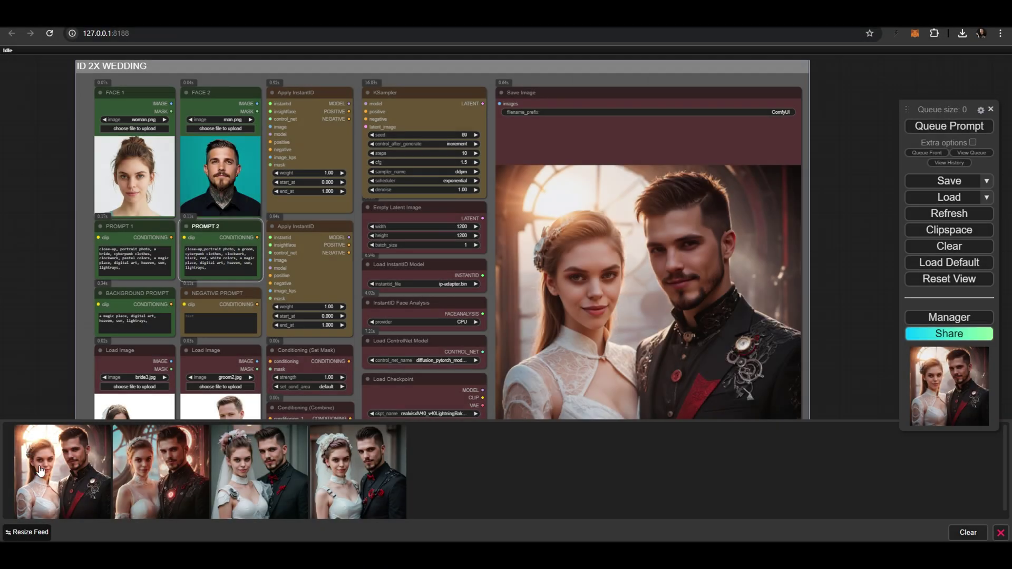
Step: View the four cyberpunk wedding portraits enlarged and examine the bride, groom and background prompts in the ID 2X WEDDING workflow
left_click(41, 470)
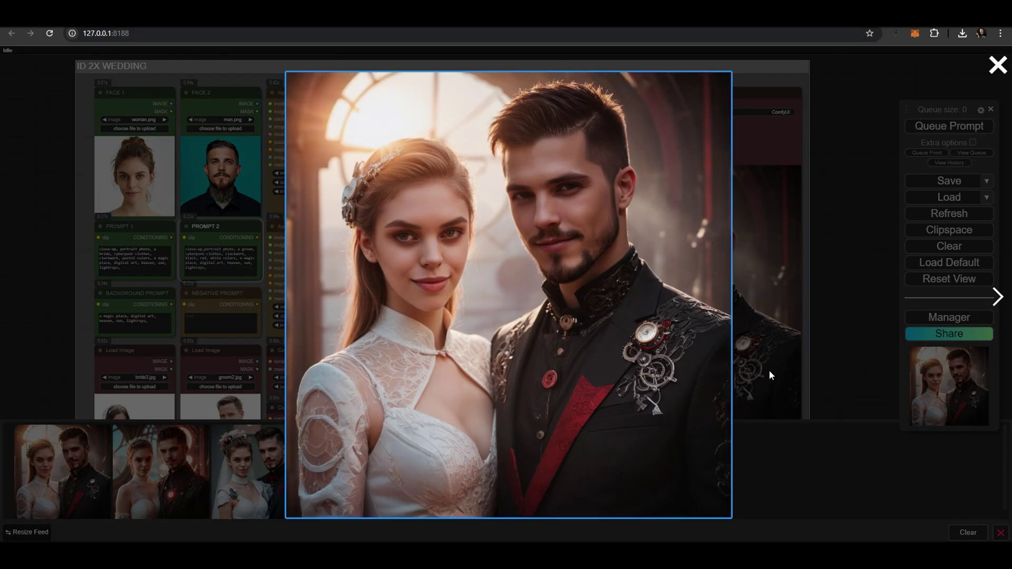
left_click(996, 298)
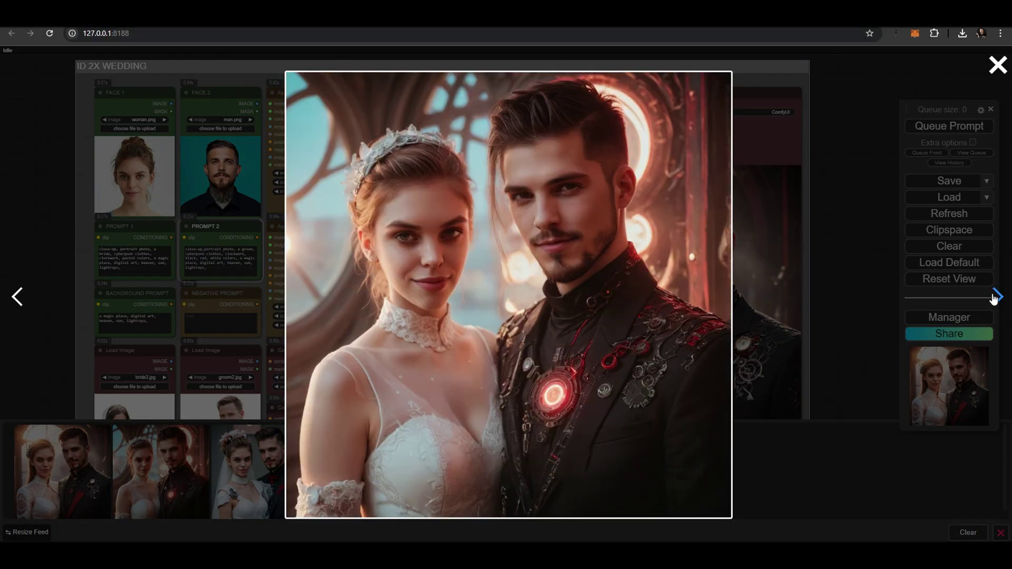
left_click(995, 297)
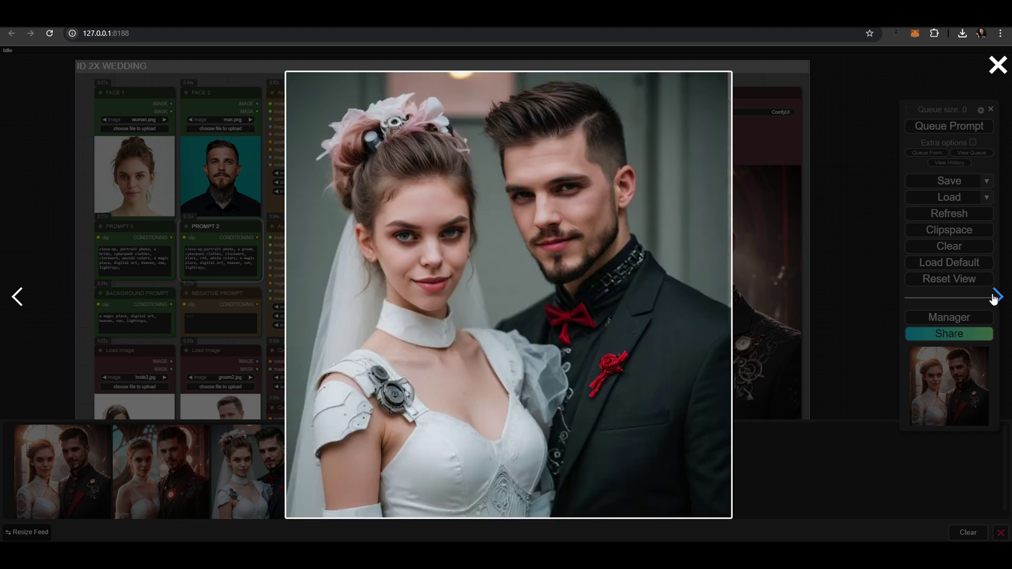
left_click(995, 298)
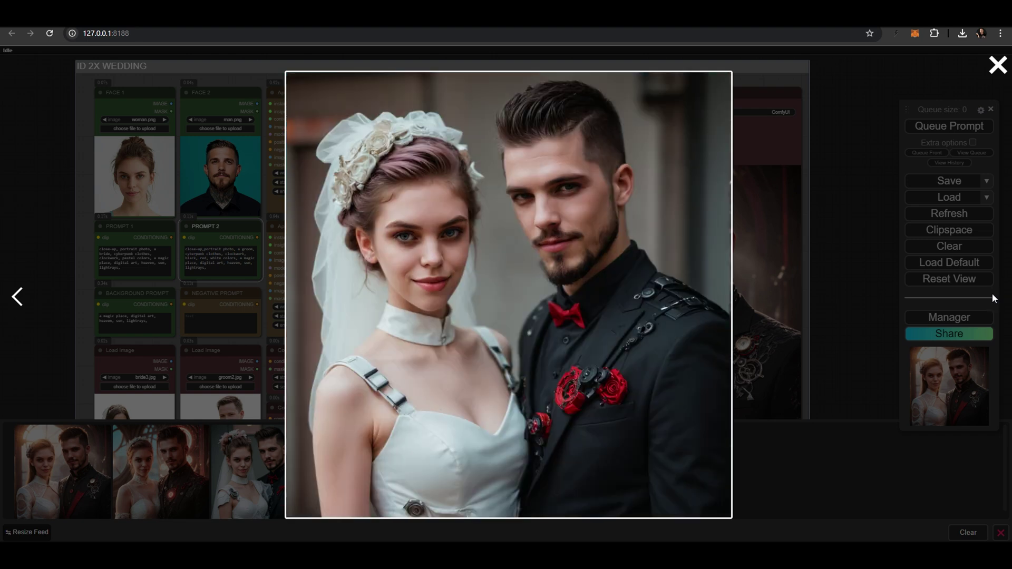
left_click(834, 210)
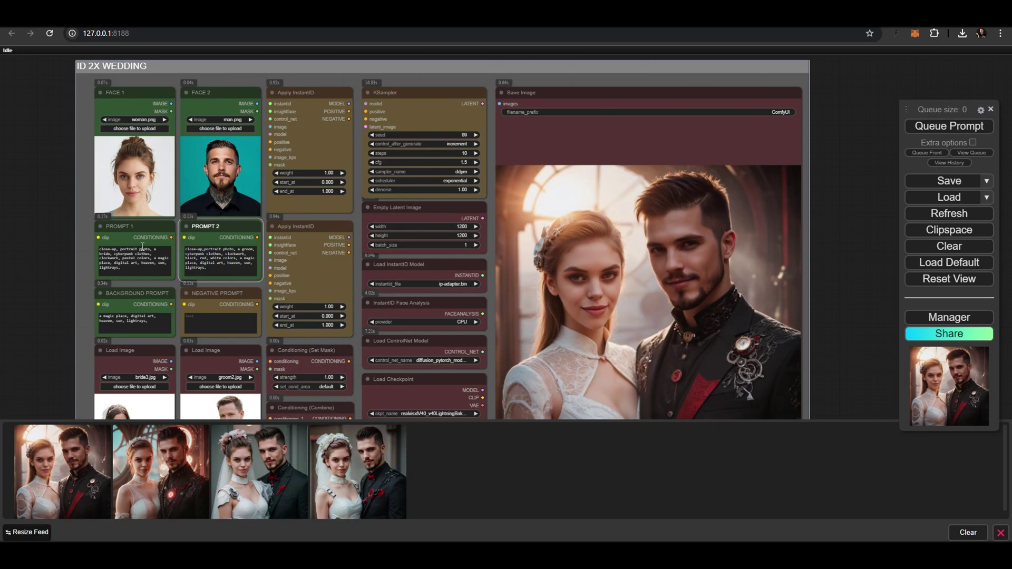
scroll(58, 254, "up", 10)
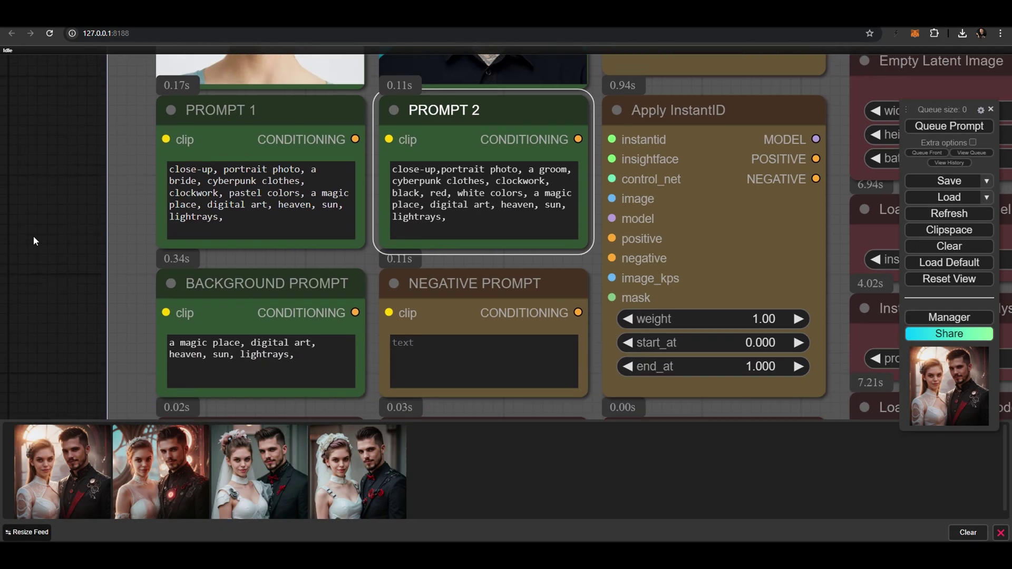
scroll(33, 229, "up", 2)
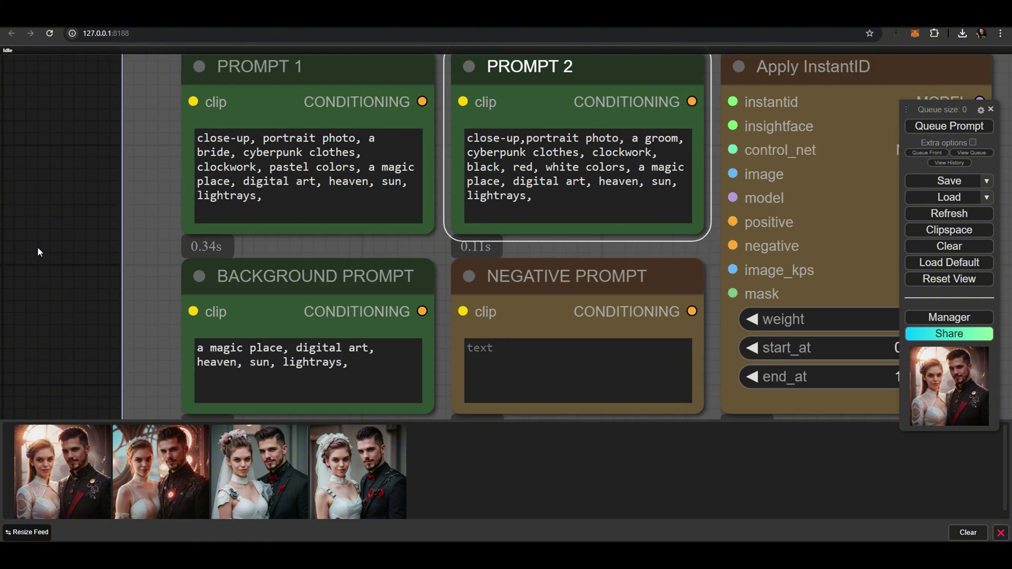